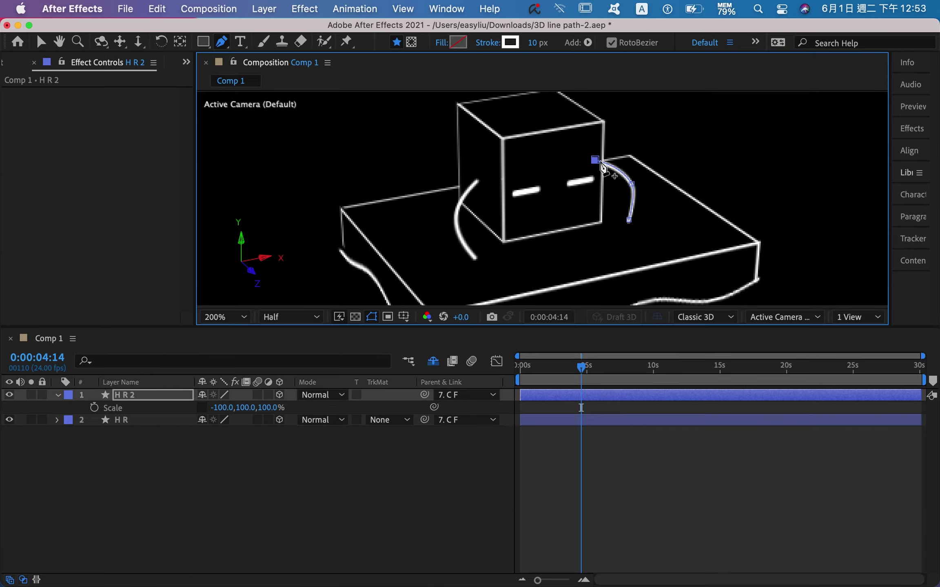
- Nudge the upper end point of the H R 2 arm curve up slightly beside the head cube and deselect the layer
left_click_drag(594, 159, 595, 156)
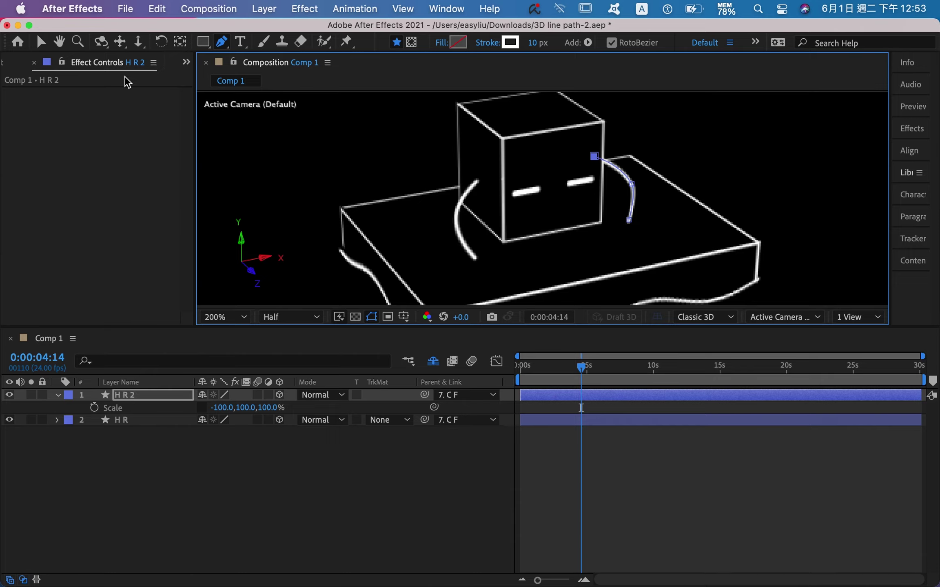
left_click(41, 41)
left_click(309, 483)
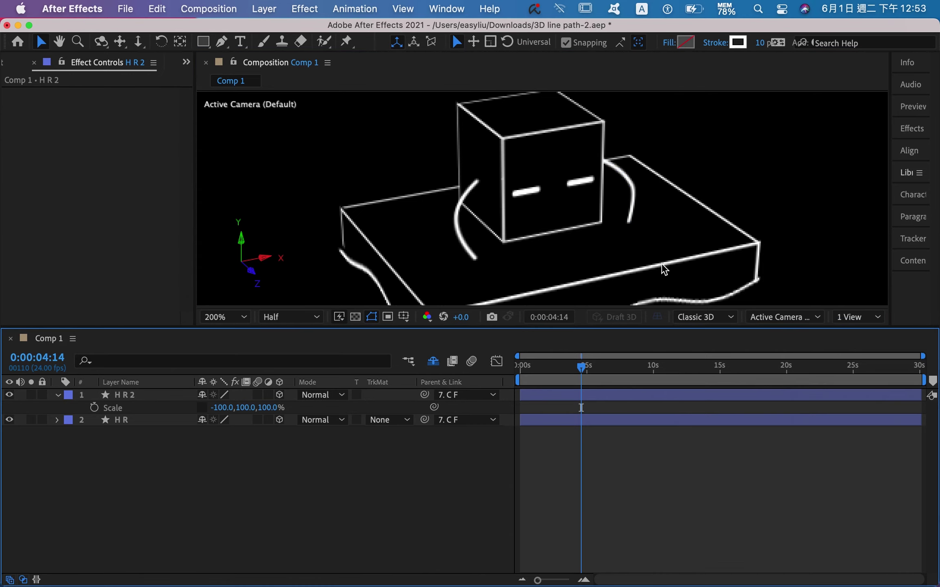
- Set the stroke width of the H R arm curve to 15 px
scroll(665, 267, "up", 2)
scroll(667, 267, "down", 2)
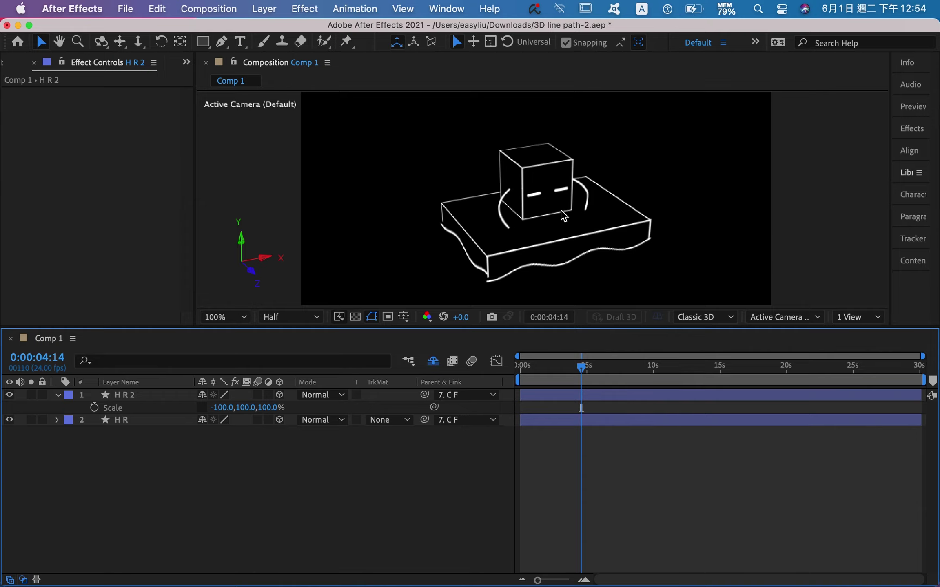
scroll(630, 248, "down", 1)
scroll(630, 248, "up", 2)
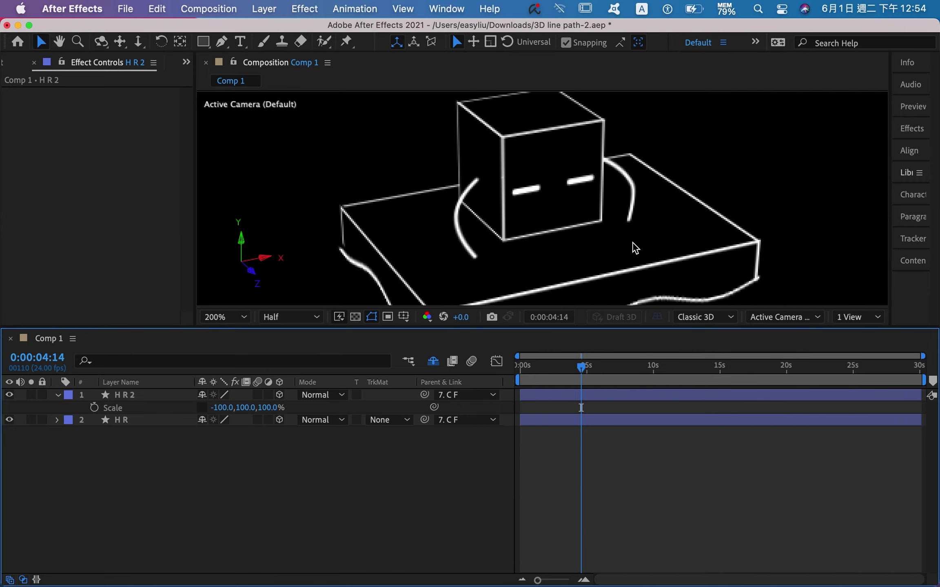
left_click(469, 252)
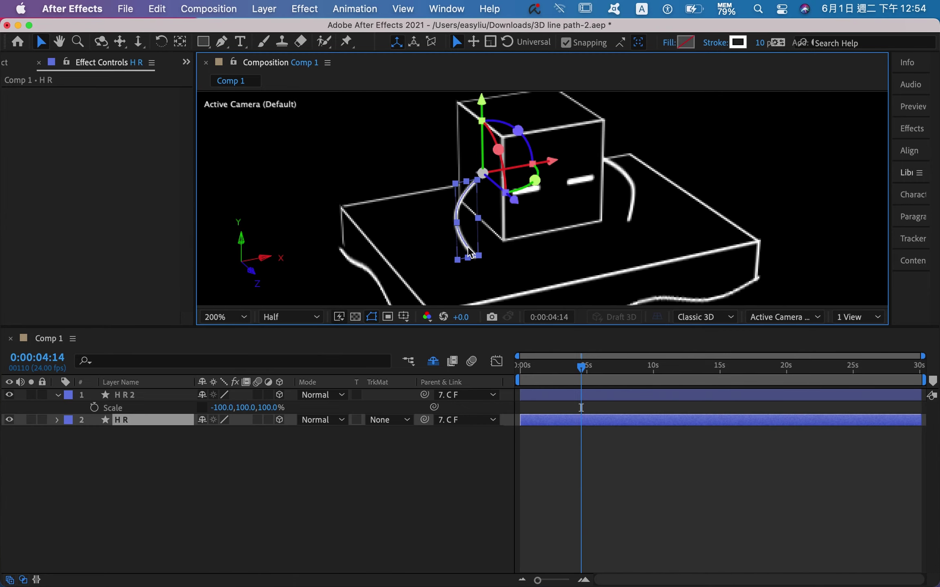
left_click(762, 44)
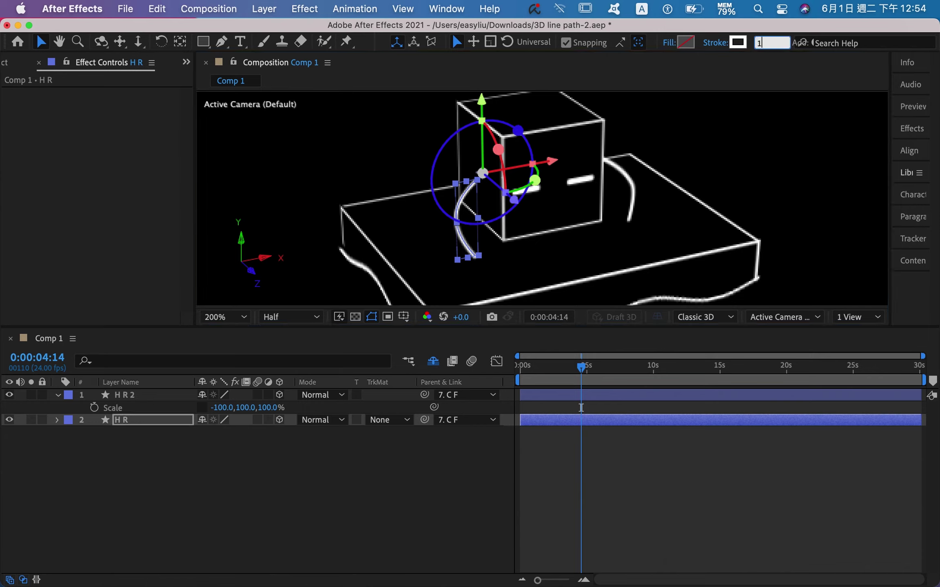
key("Return")
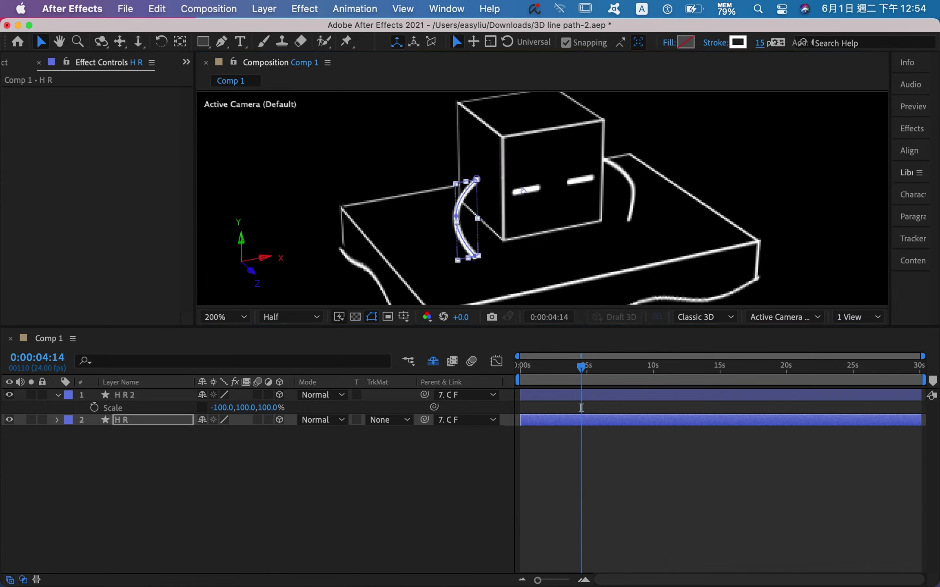
left_click(784, 172)
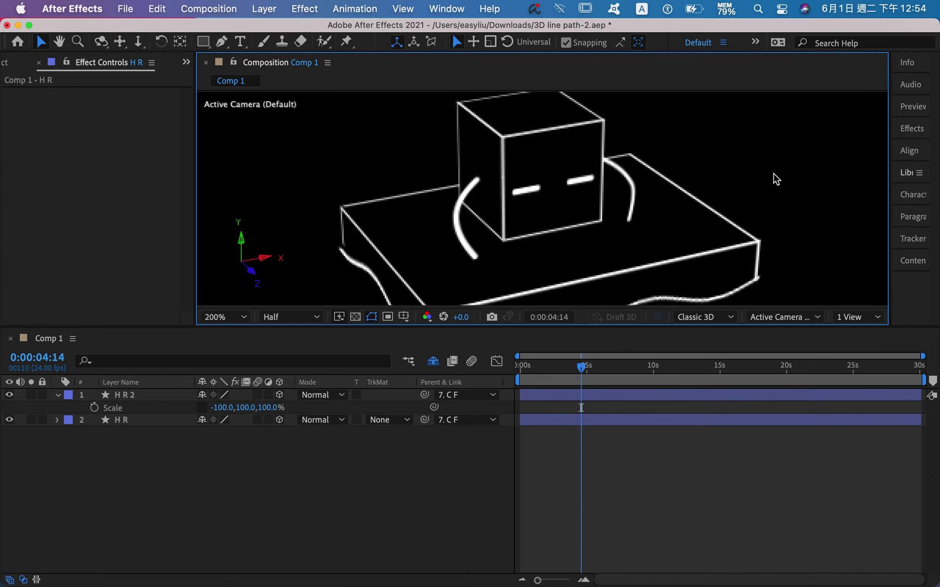
- Set the stroke width of the H R 2 arm curve to 15 px to match the other arm
left_click(636, 192)
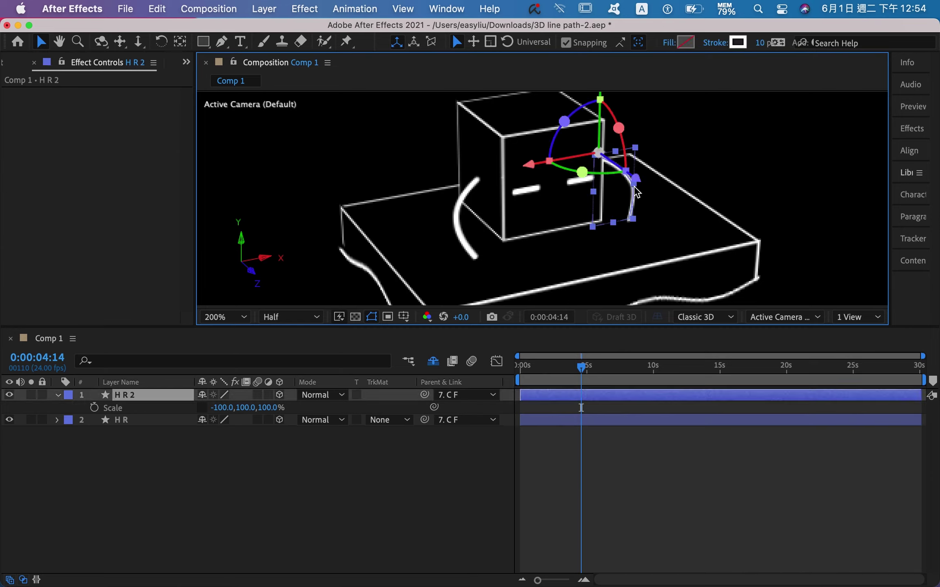
left_click(761, 44)
type("15")
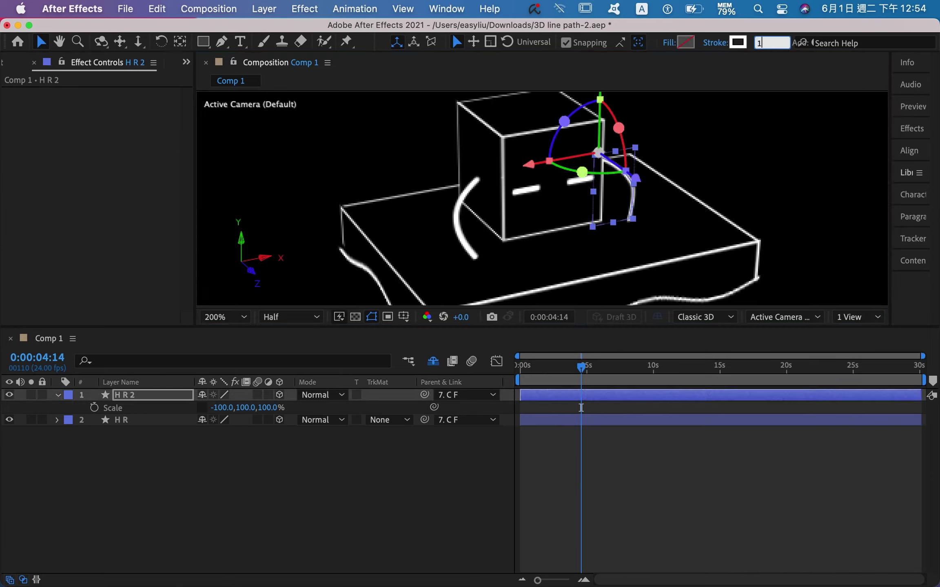
key("Return")
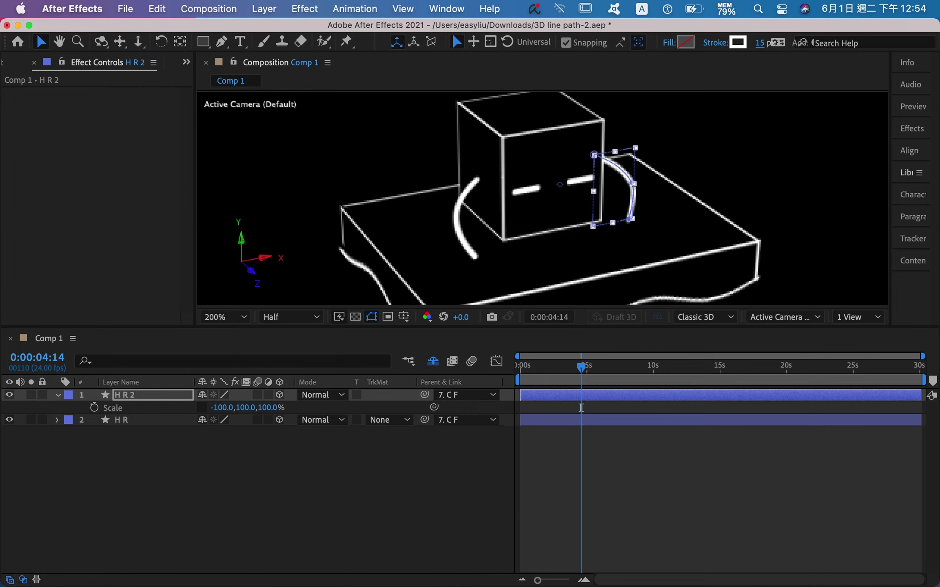
left_click(779, 151)
- Enlarge the composition viewer's height and frame the whole line drawing in it at 200% magnification
key("period")
key("comma")
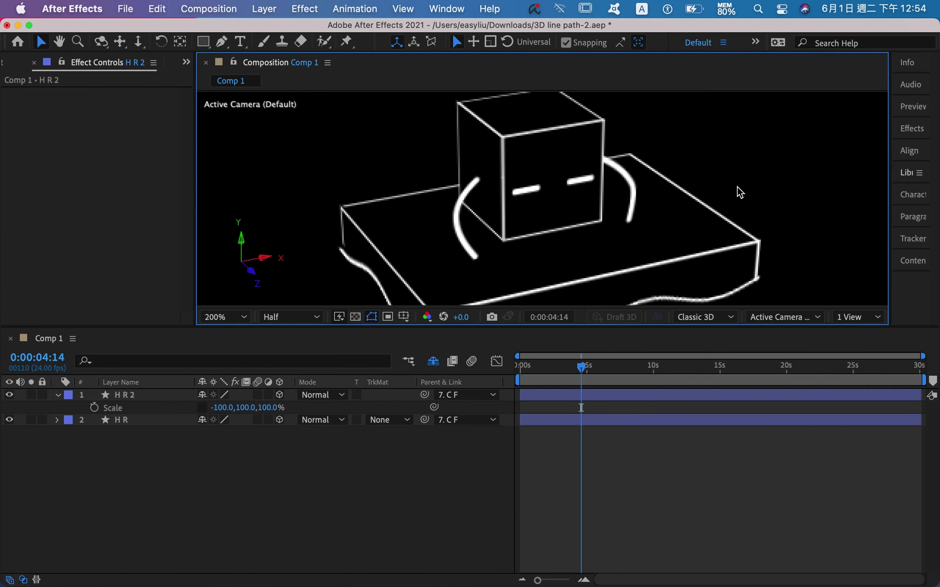
key("period")
left_click_drag(681, 328, 687, 448)
key("h")
left_click_drag(694, 388, 679, 340)
key("v")
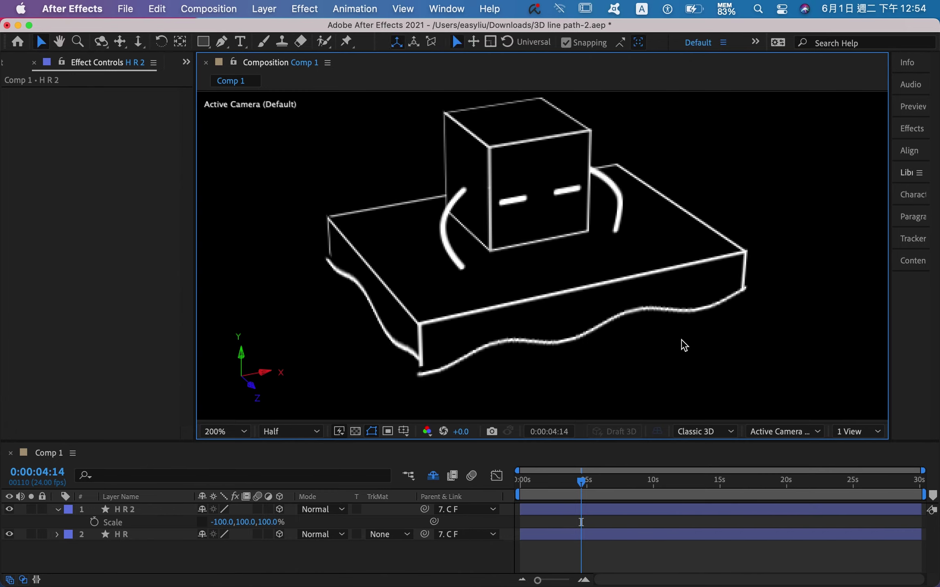
- Collapse the properties of both arm layers and rename the H R 2 layer as H L
left_click(57, 534)
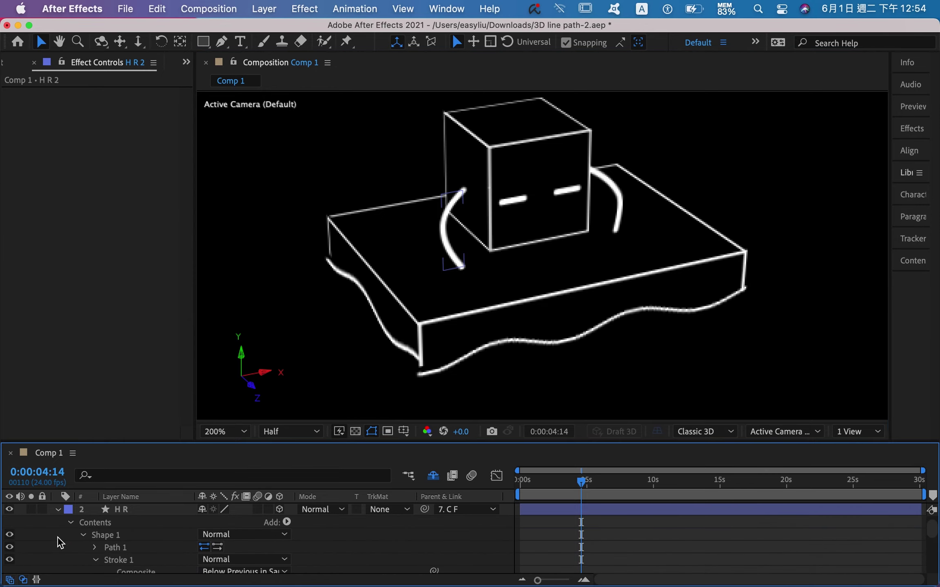
left_click(58, 511)
left_click(58, 510)
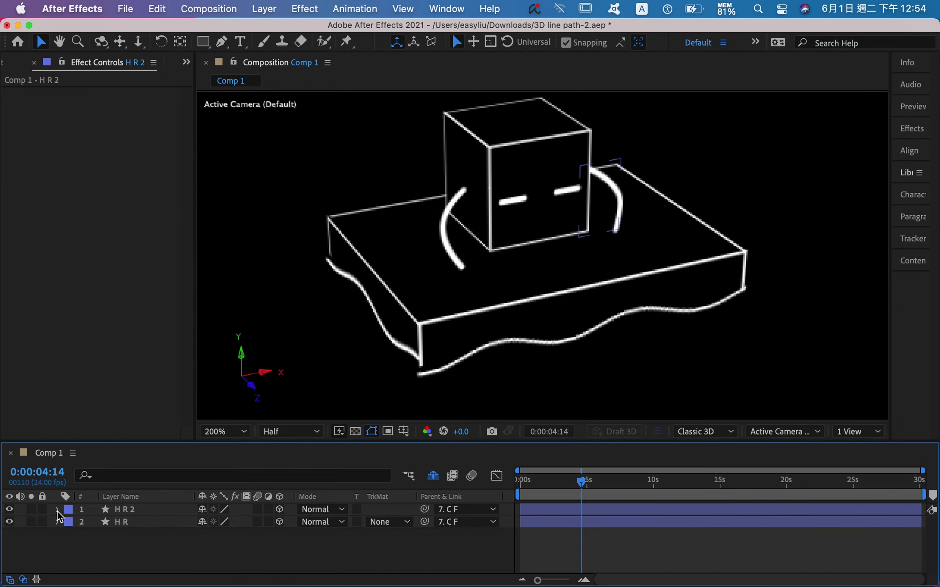
left_click(131, 510)
right_click(131, 510)
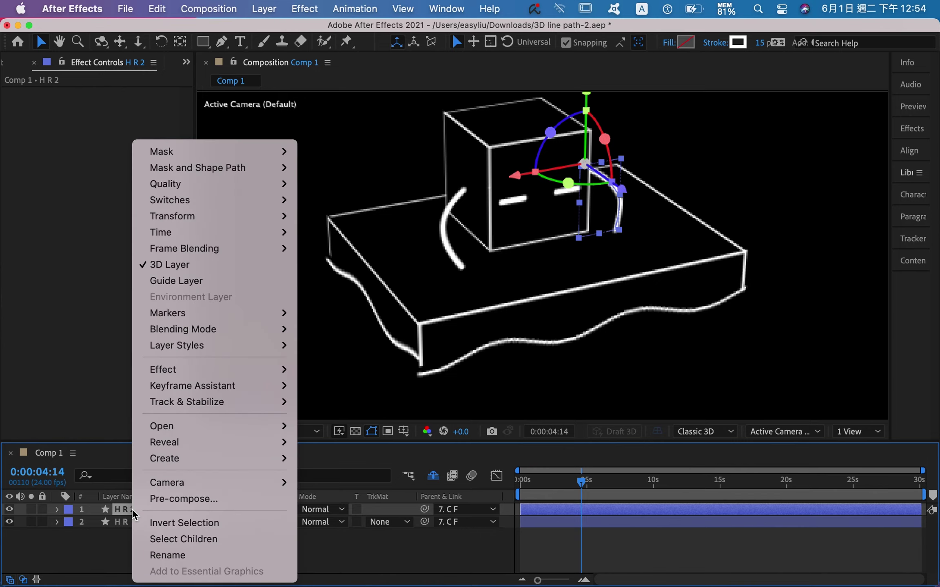
left_click(167, 556)
left_click(154, 510)
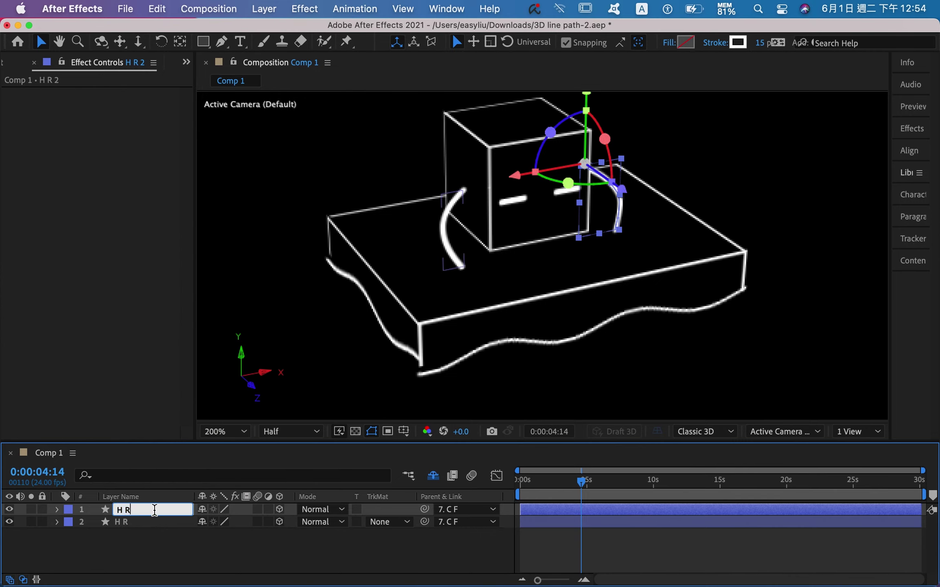
type("L")
key("Return")
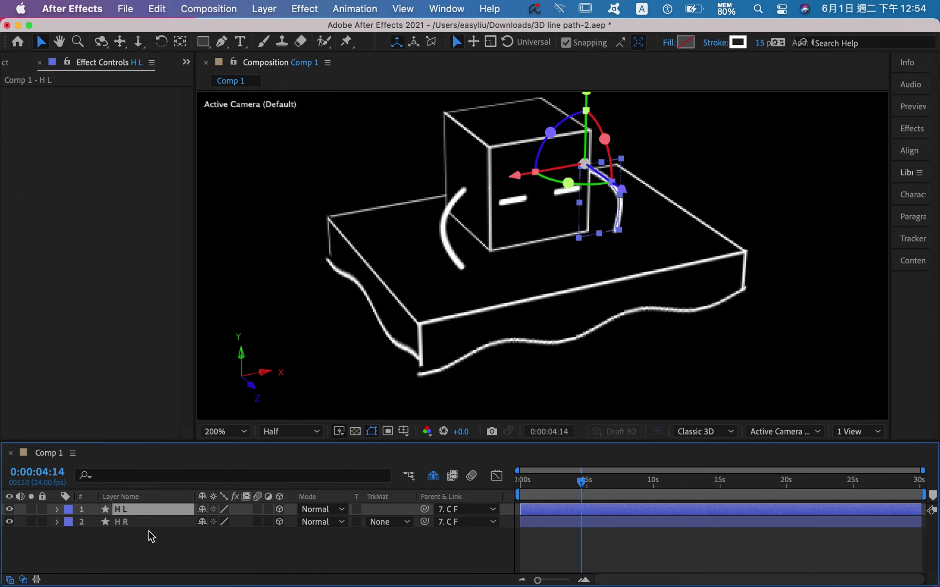
left_click(148, 536)
- Duplicate the H L arm layer and move the copy down along Y and slightly along X to the head cube's lower front edge
left_click(147, 510)
key("super+d")
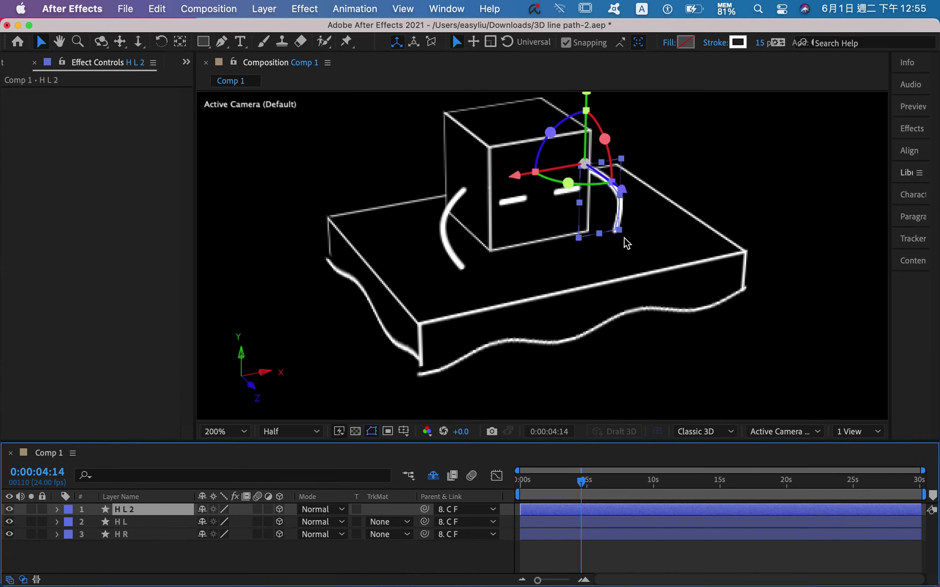
left_click_drag(592, 101, 613, 260)
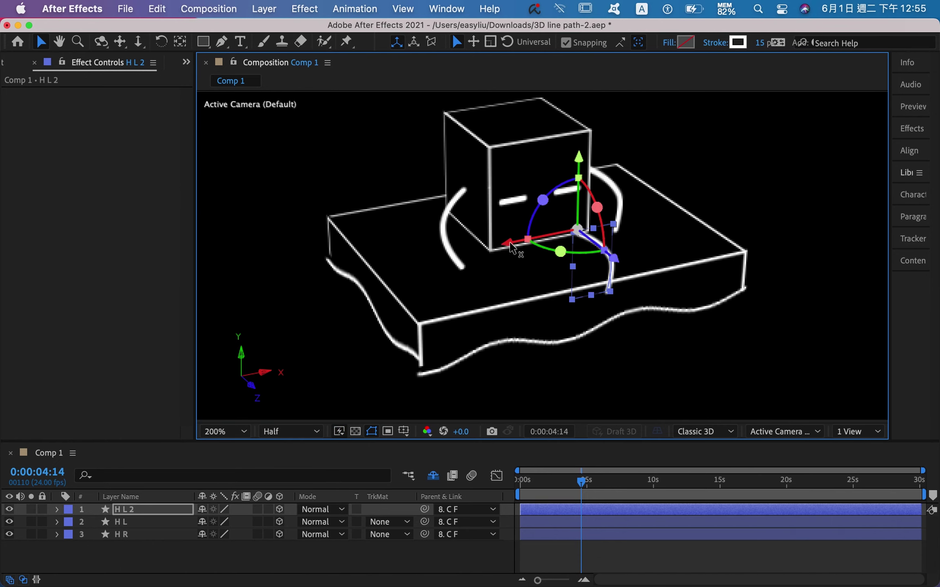
left_click_drag(497, 248, 486, 254)
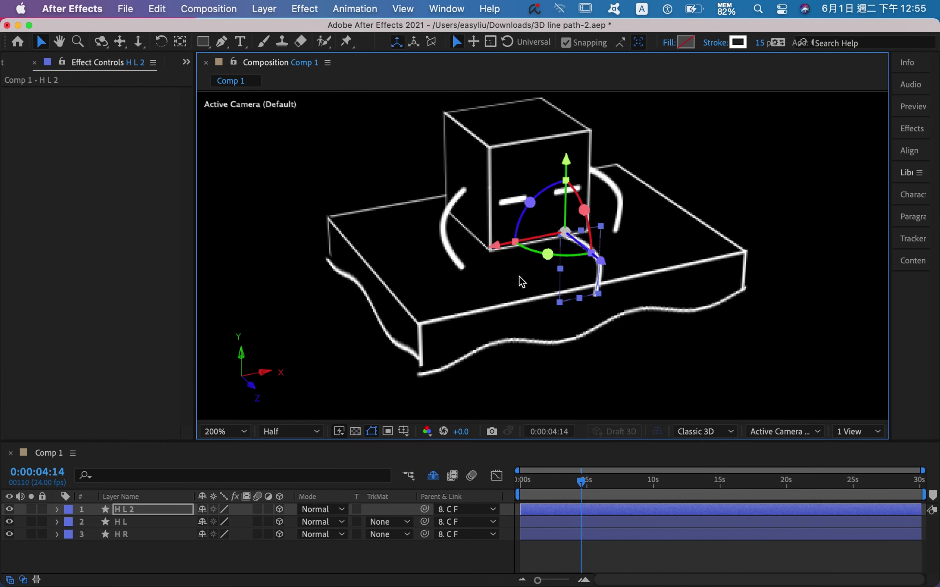
left_click(694, 352)
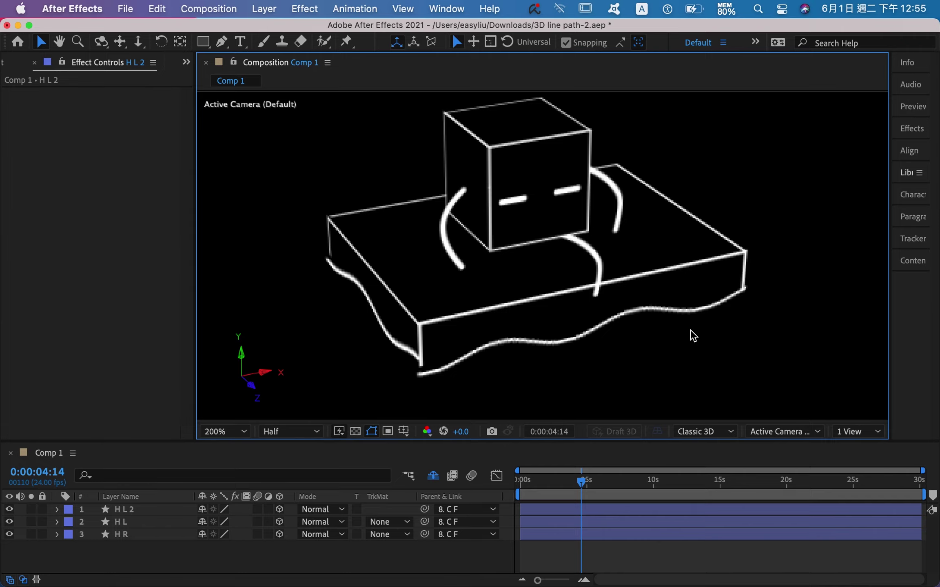
left_click(561, 296)
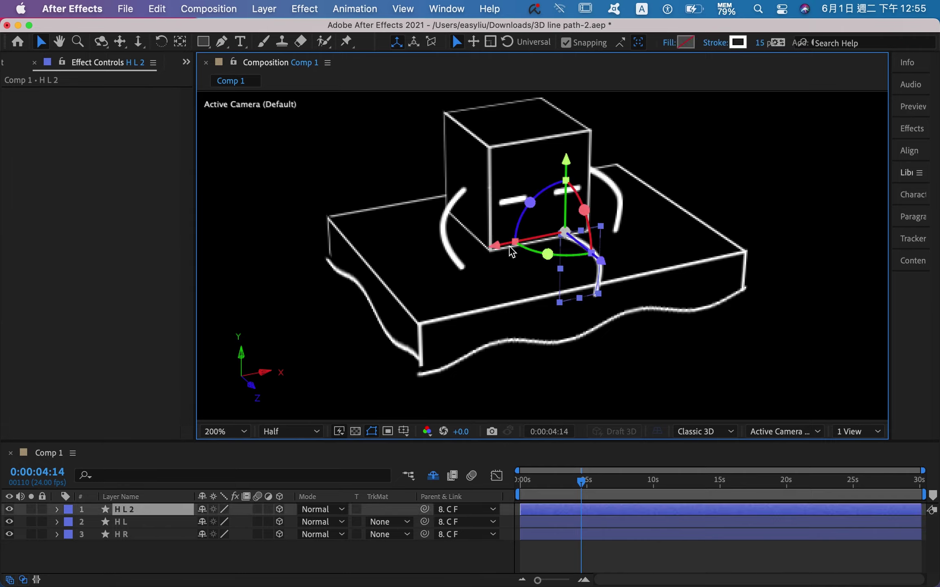
left_click_drag(501, 247, 530, 249)
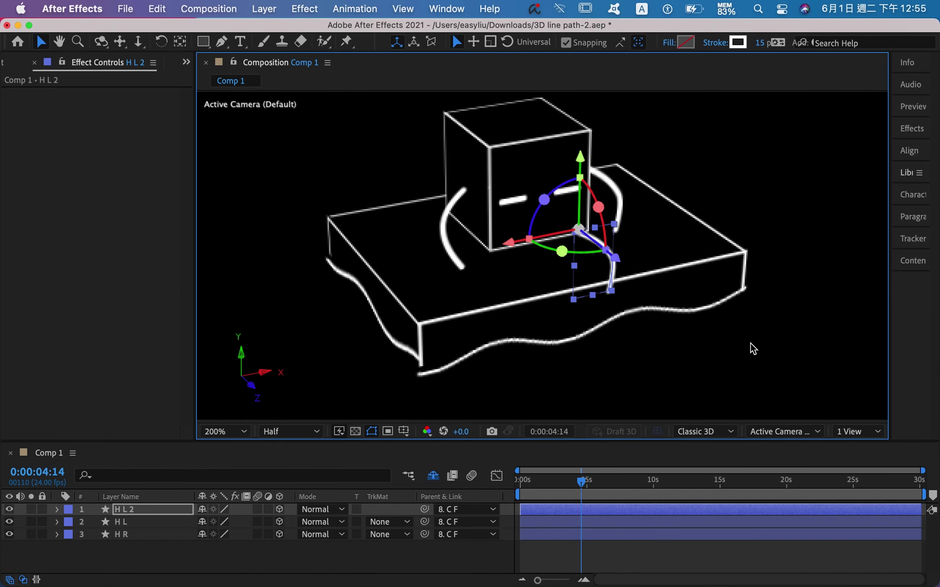
left_click(714, 357)
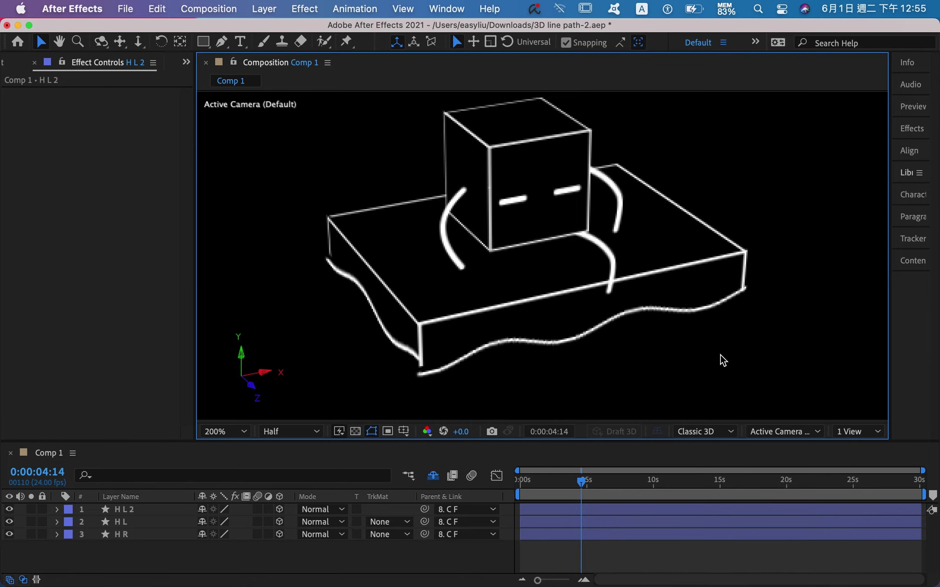
- Reshape the H L 2 curve with the Pen tool, bending its middle point outward and extending its end past the slab's wavy lower edge
left_click(614, 258)
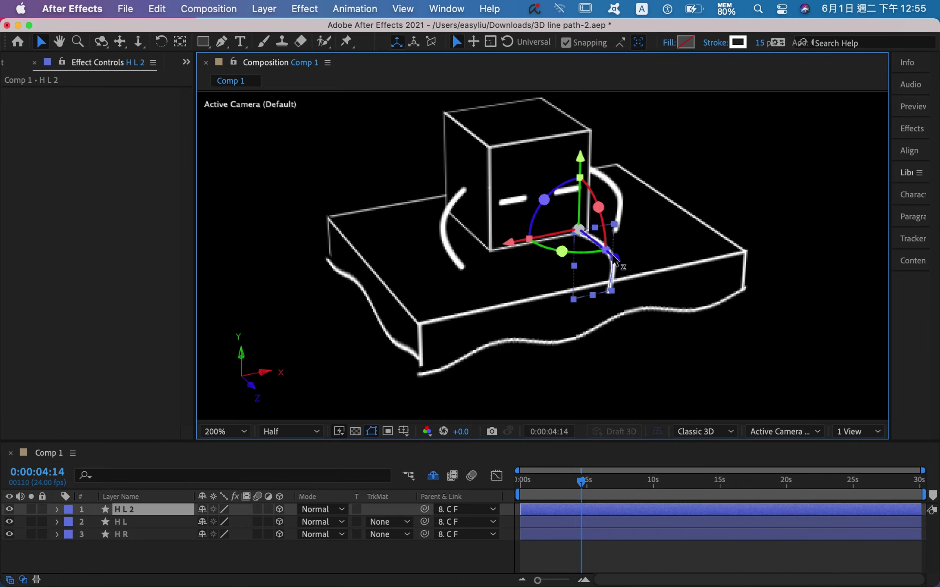
left_click(222, 43)
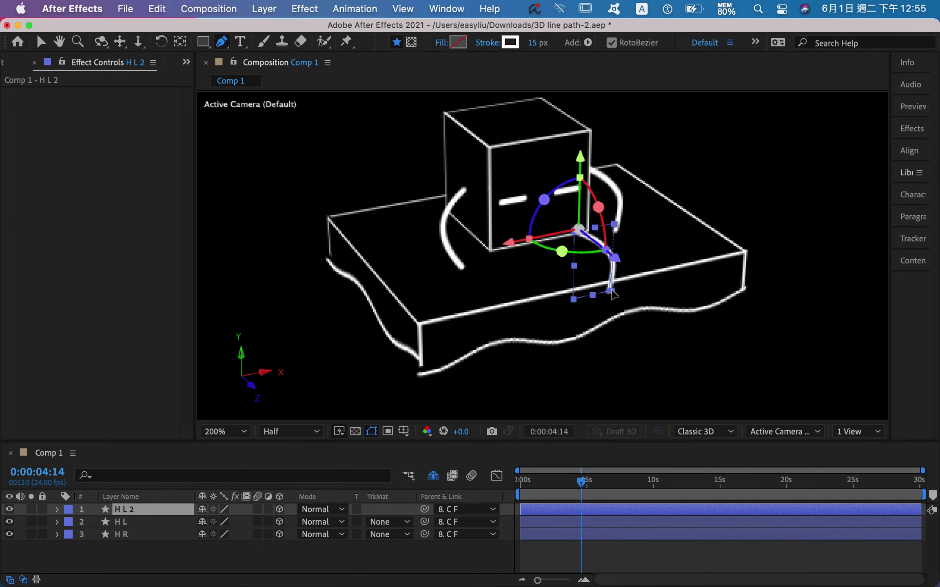
left_click_drag(608, 291, 634, 313)
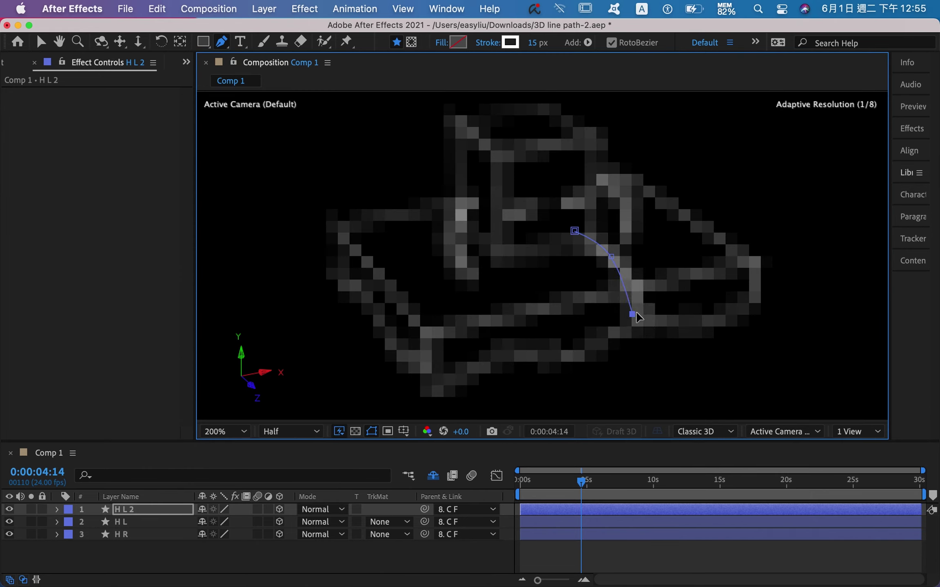
left_click(611, 257)
left_click_drag(611, 257, 621, 261)
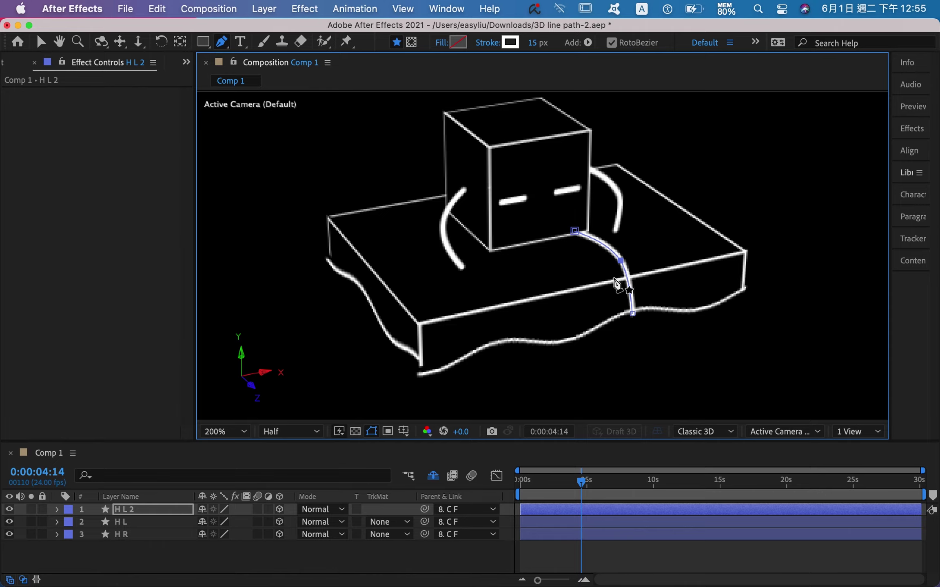
left_click_drag(620, 261, 626, 268)
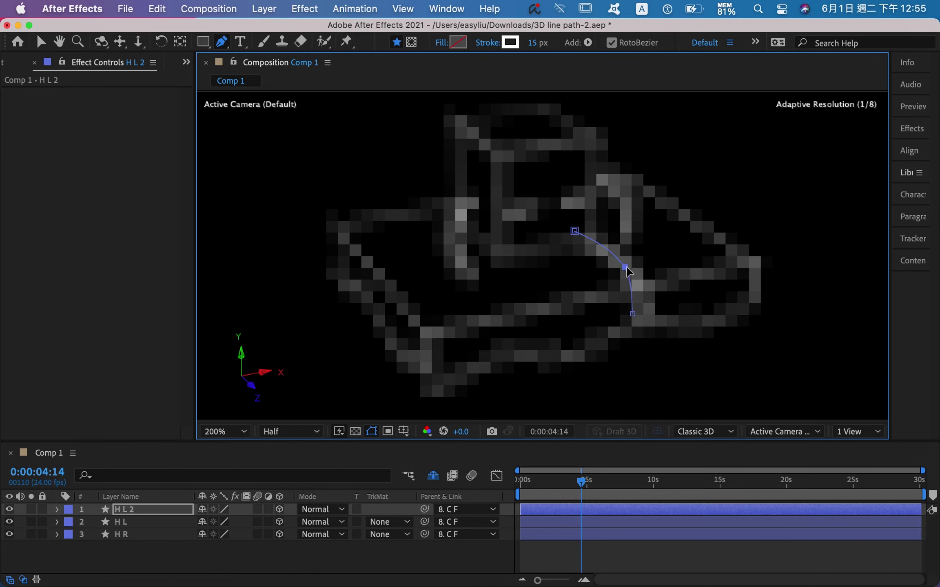
left_click_drag(633, 314, 652, 342)
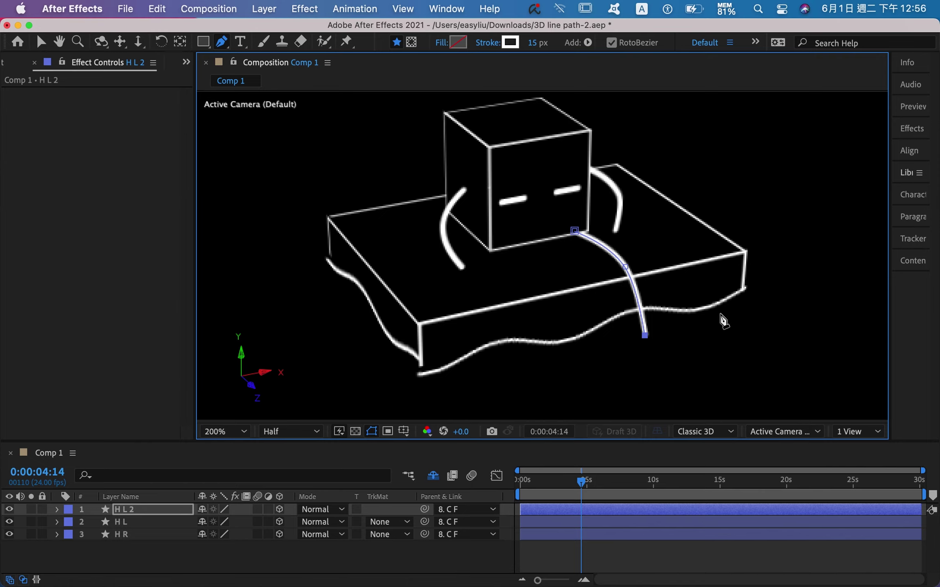
left_click(41, 42)
left_click(264, 216)
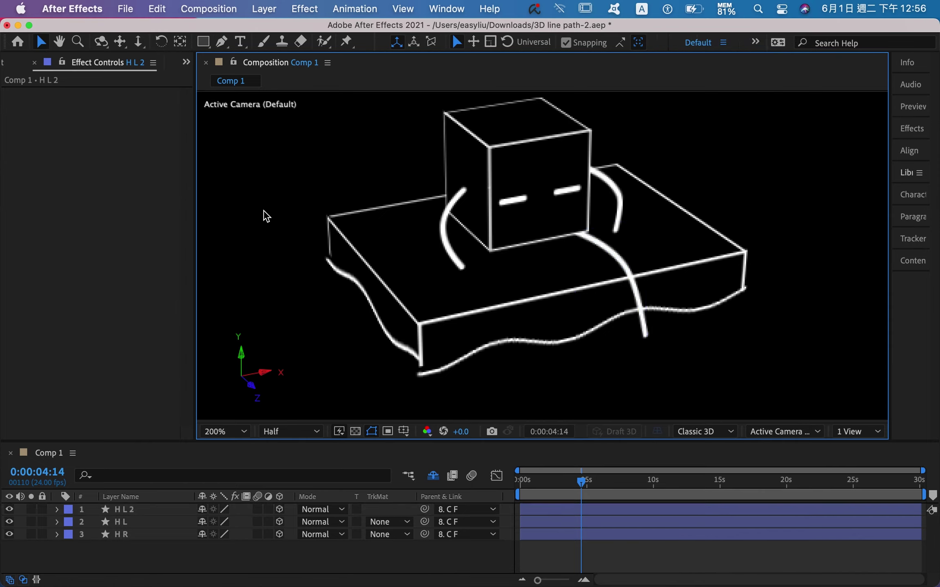
- Shorten the H L 2 curve with the Pen tool so it ends near the slab's wavy edge, and pull its middle point inward
key("comma")
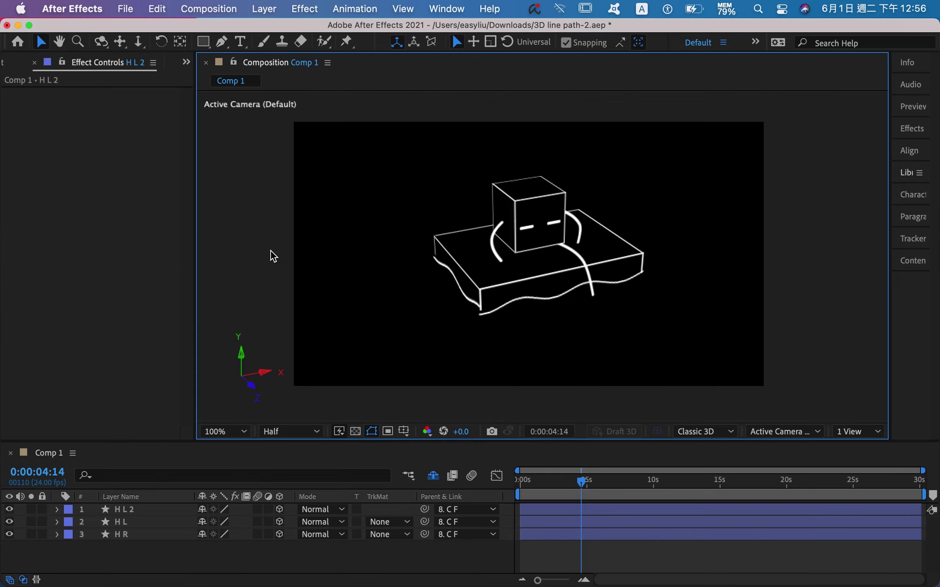
left_click(592, 282)
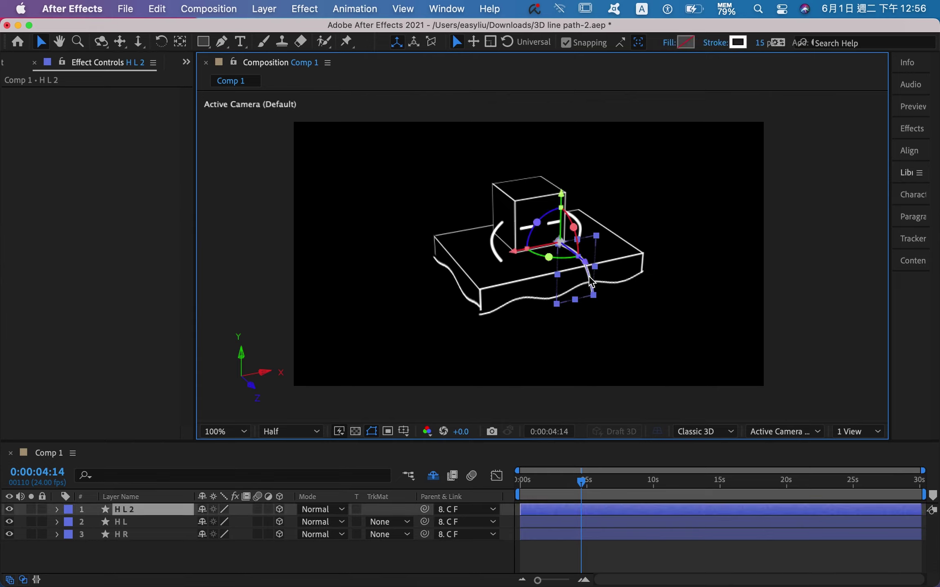
left_click(222, 42)
left_click_drag(593, 294, 581, 252)
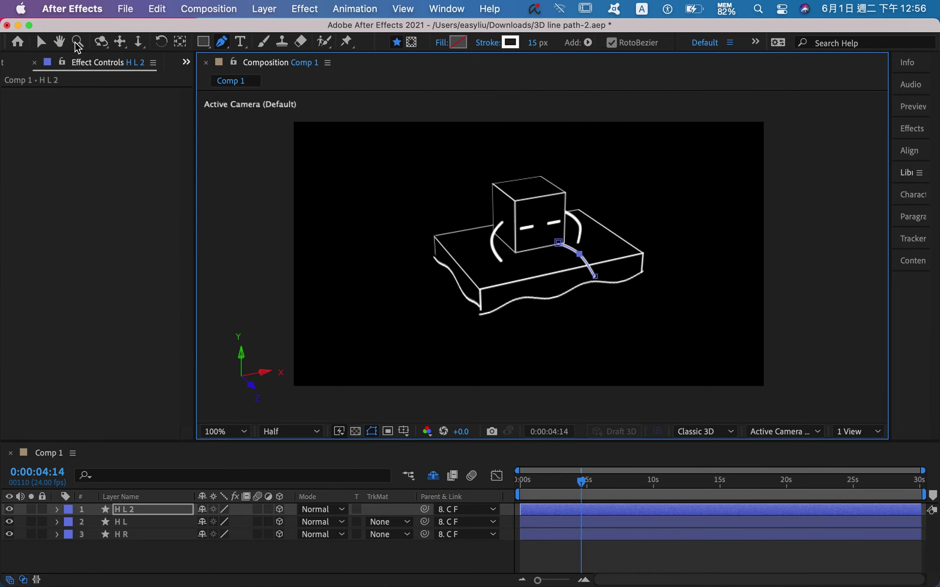
- Leave the Pen tool and rename the H L 2 layer as L R
left_click(41, 41)
left_click(255, 204)
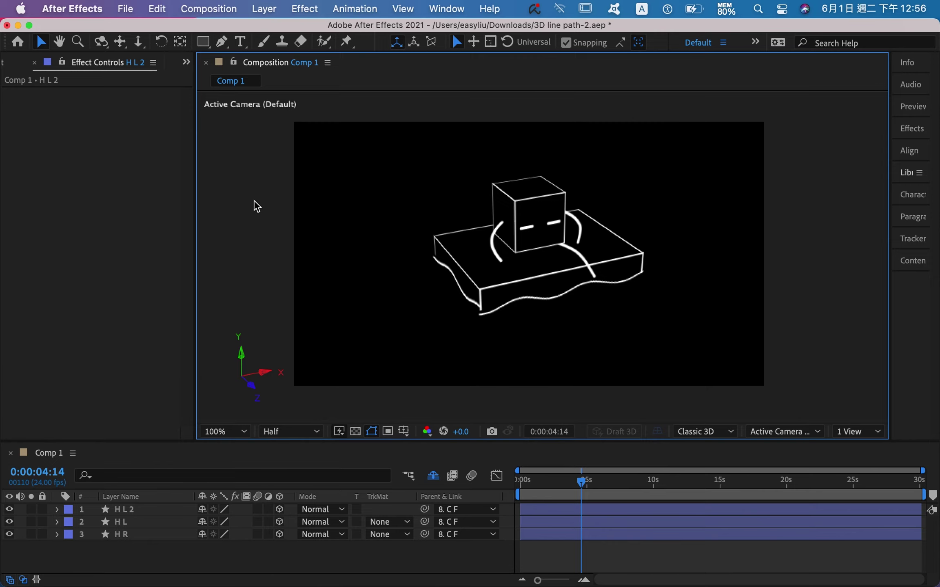
left_click(144, 510)
right_click(144, 511)
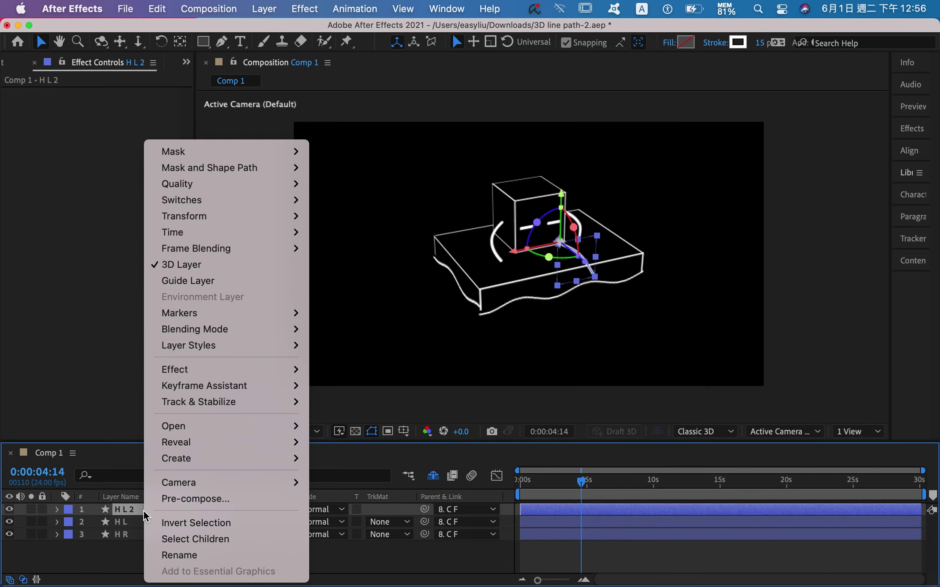
left_click(183, 555)
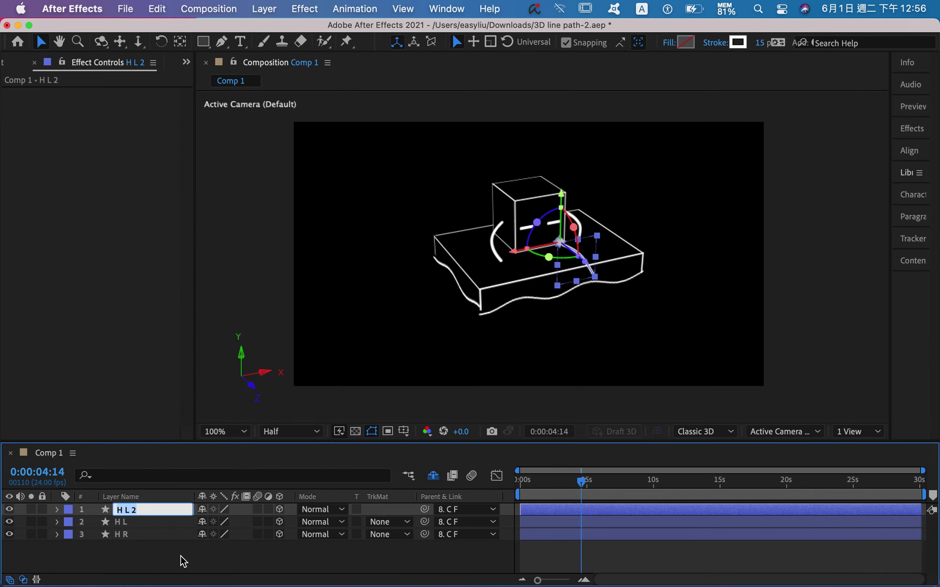
type("L R")
key("Return")
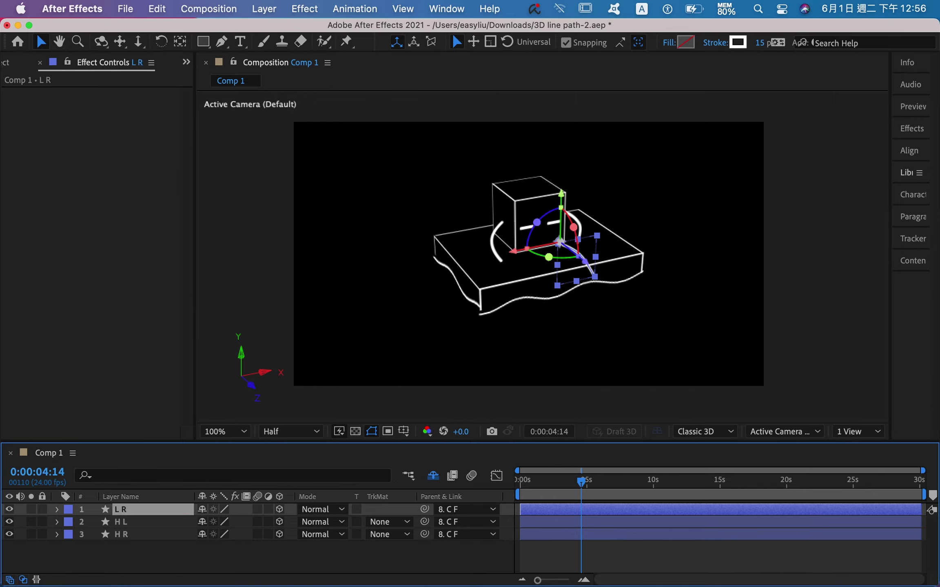
left_click(157, 557)
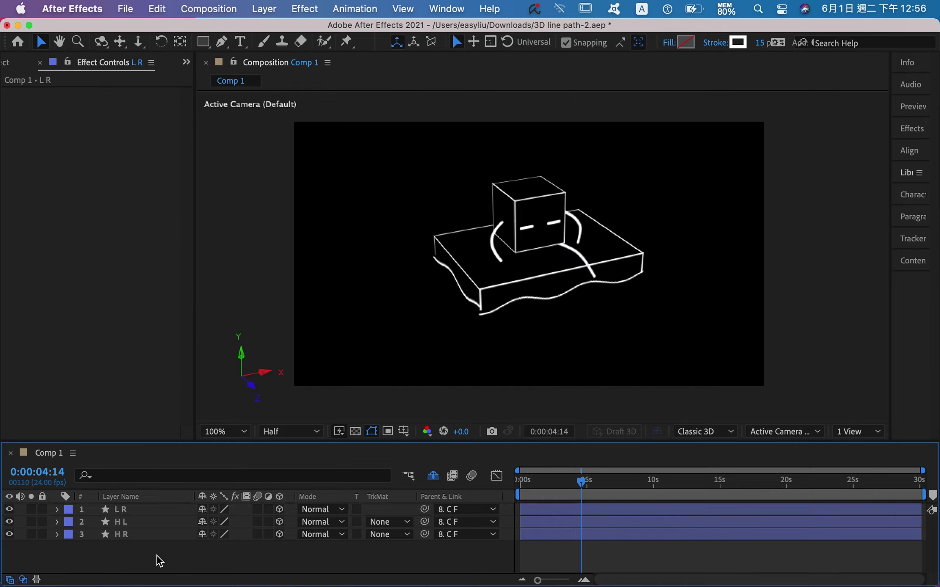
- Duplicate the L R leg layer and move the copy along X to the other lower corner of the head cube's front face
left_click(159, 515)
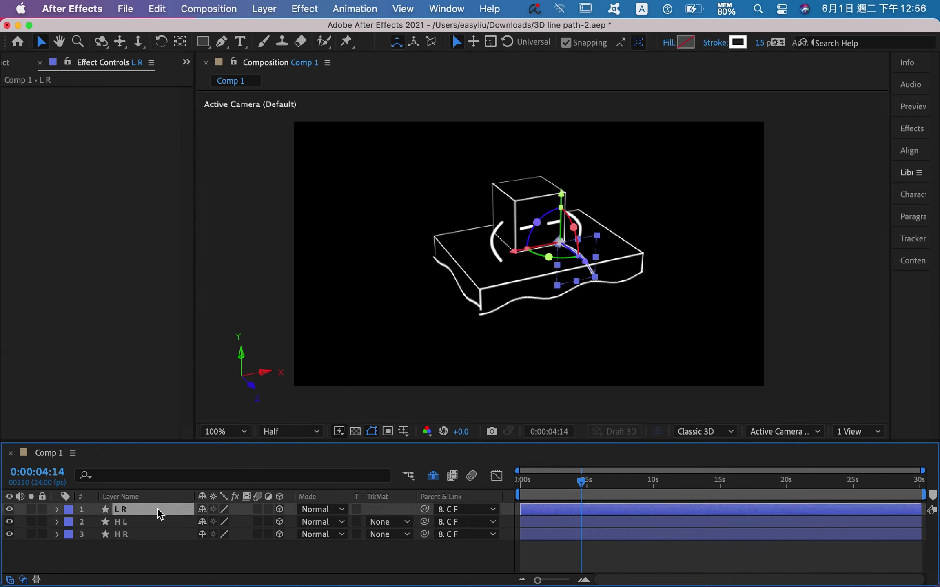
key("super+d")
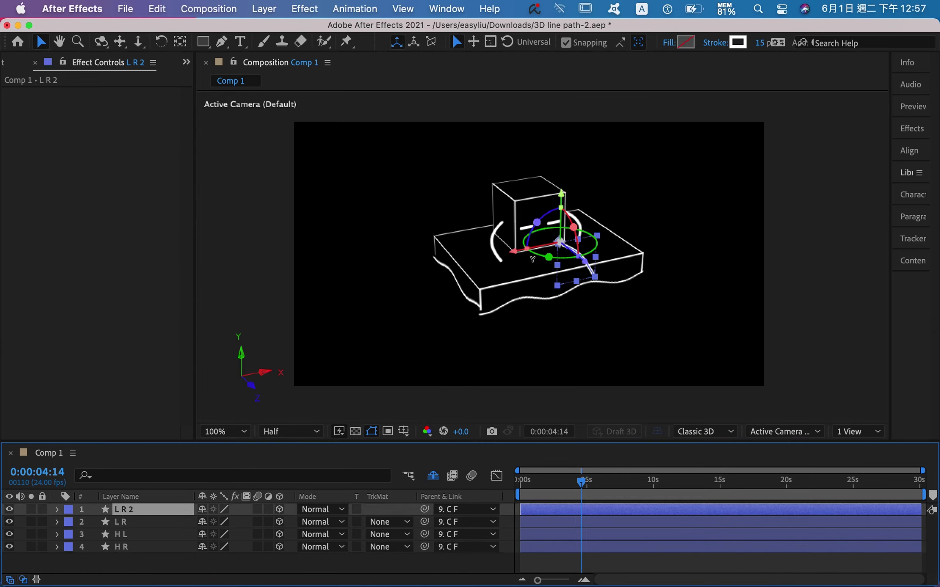
left_click_drag(513, 256, 425, 269)
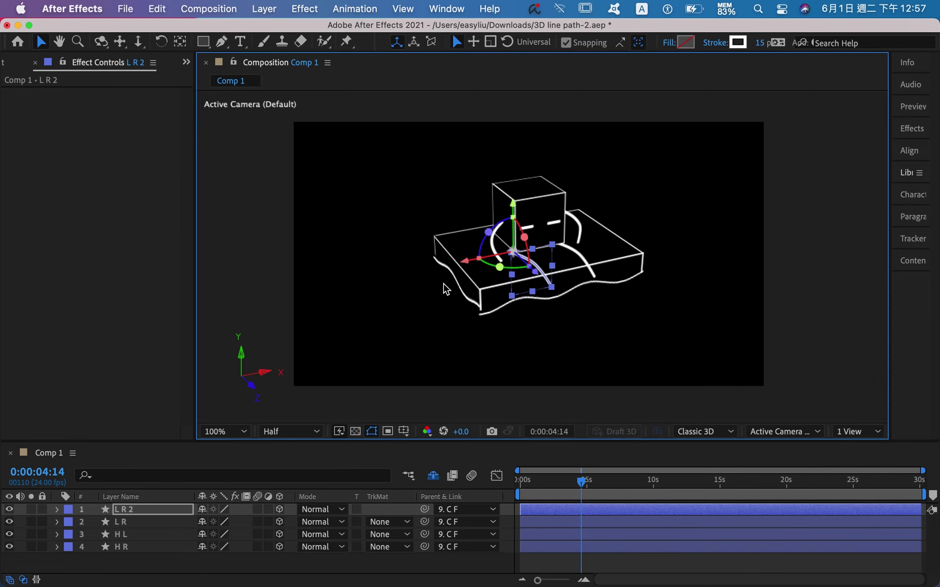
left_click(556, 352)
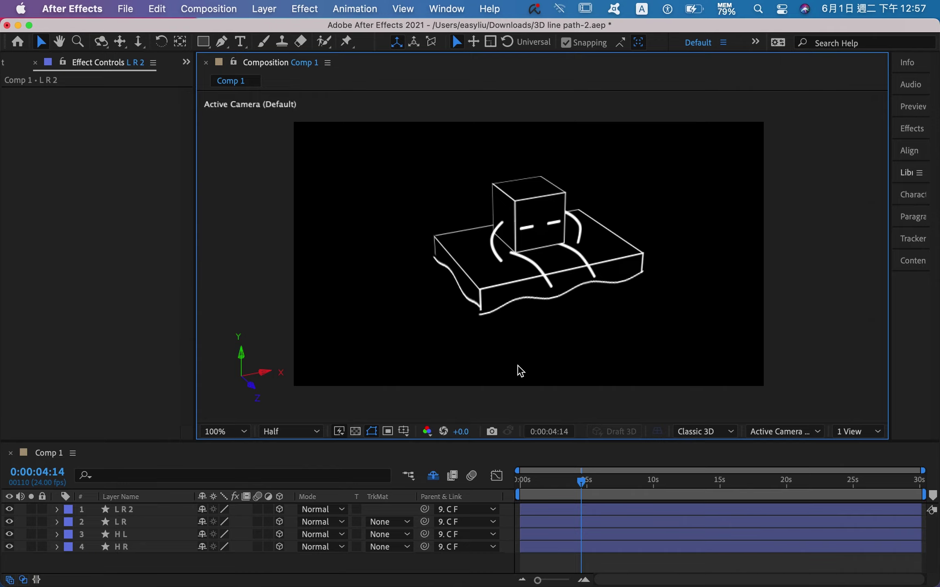
- Rename the L R 2 layer as L L
left_click(137, 512)
right_click(136, 511)
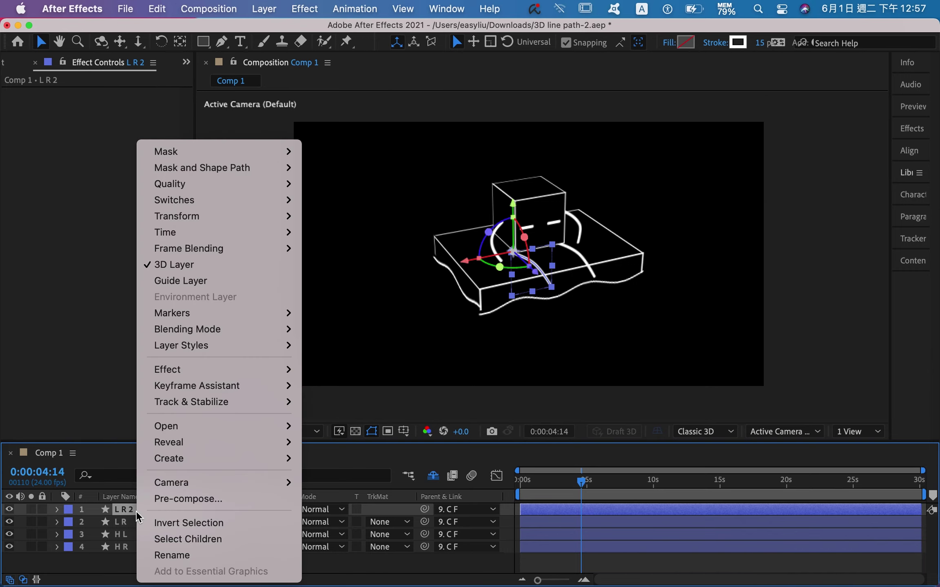
left_click(180, 555)
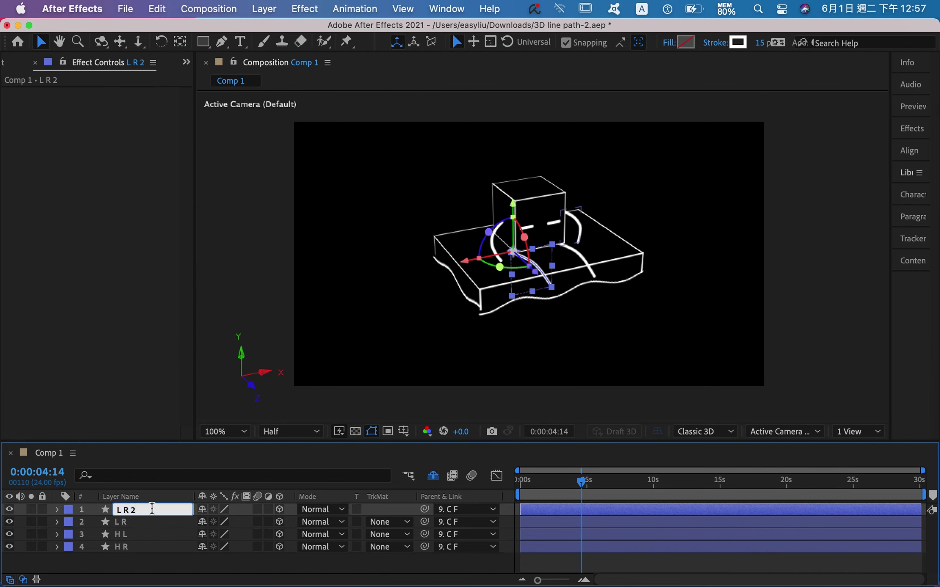
type("L L")
key("Return")
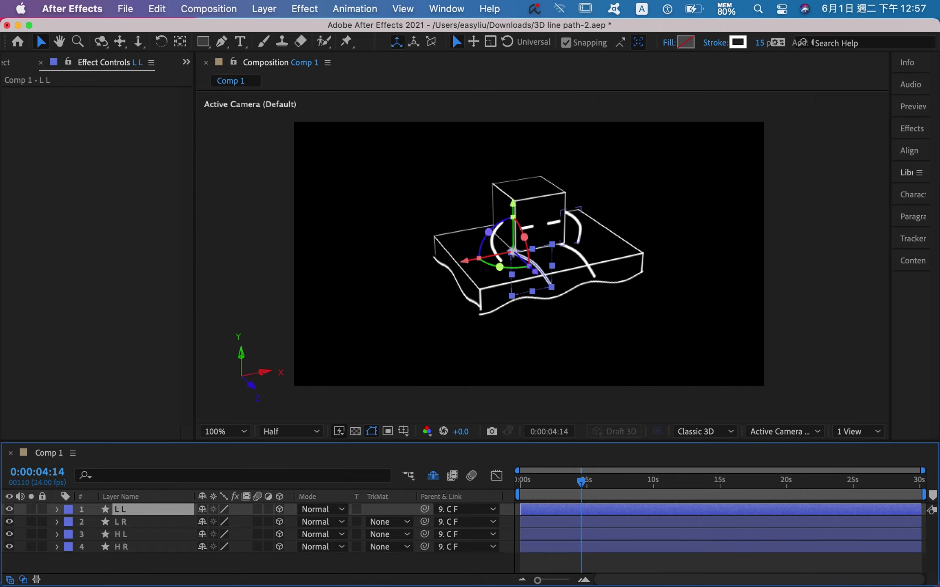
- Reshape the L L curve with the Pen tool, starting it at the cube's corner, bending its middle outward and steepening its lower end
left_click(227, 44)
left_click(512, 253)
left_click_drag(516, 254, 521, 252)
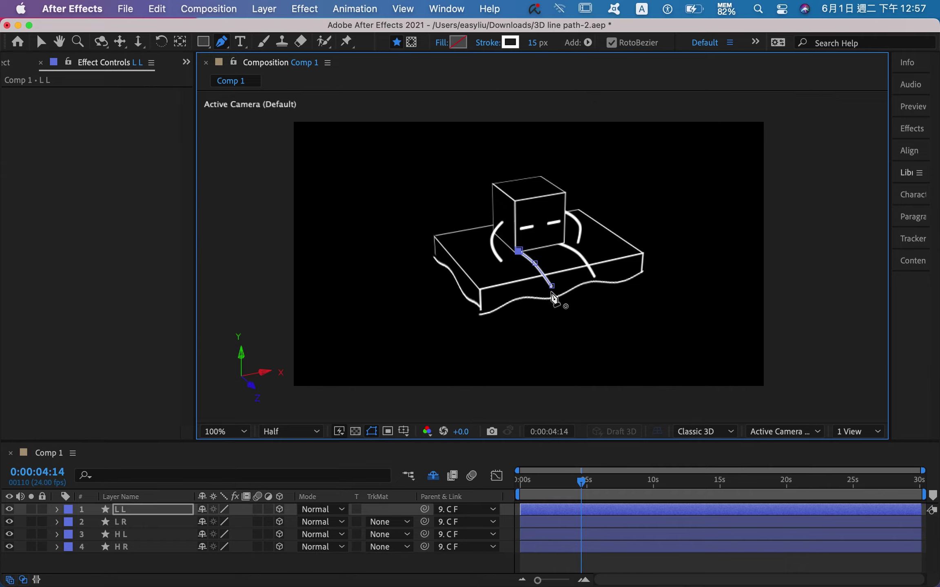
left_click(534, 263)
left_click_drag(535, 261, 548, 289)
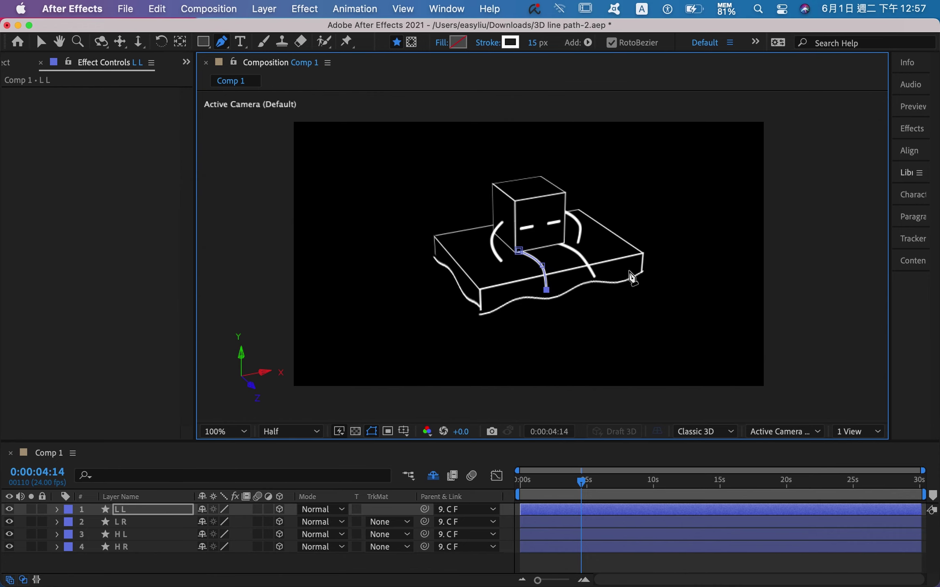
left_click(41, 41)
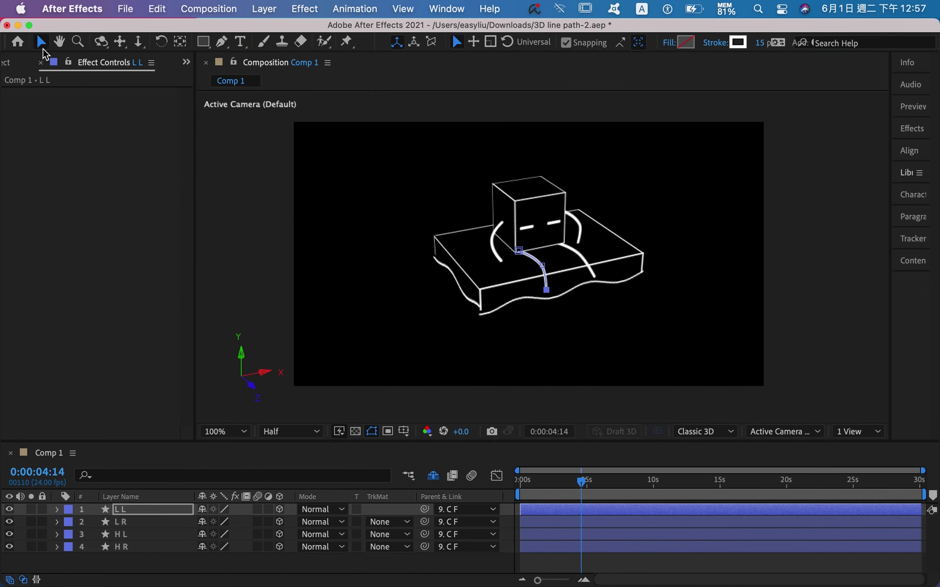
left_click(230, 202)
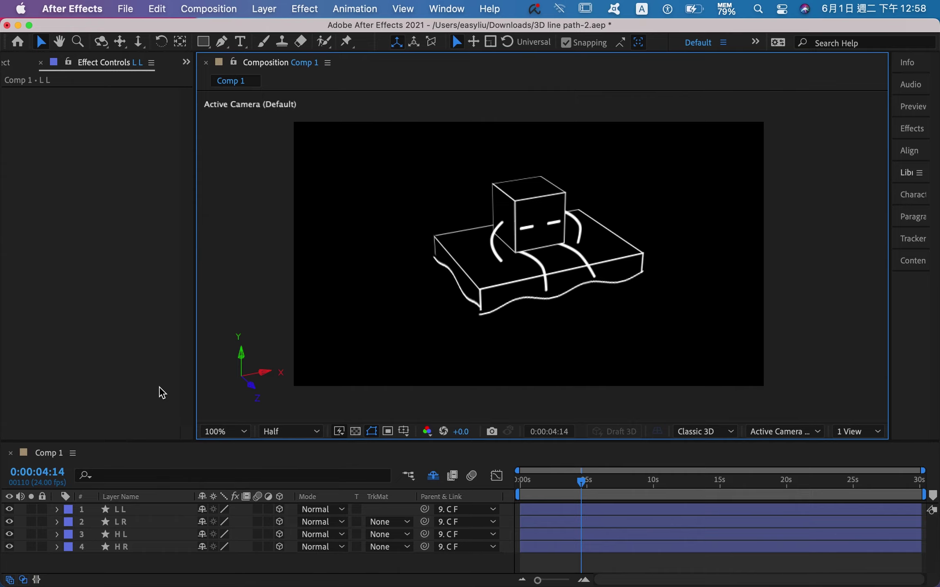
- Adjust the H L arm curve with the Pen tool, pulling its middle point inward and moving its lower end slightly down
left_click(579, 235)
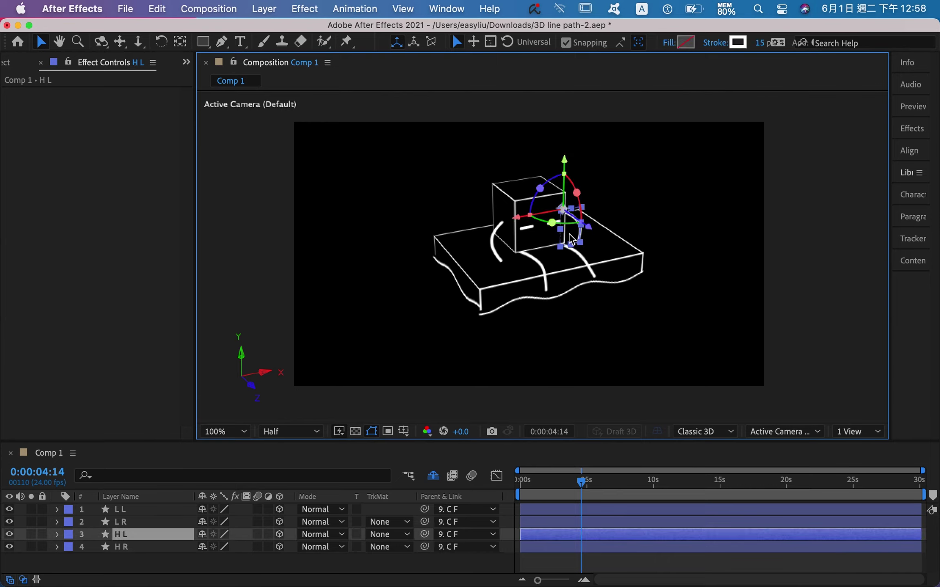
left_click(221, 42)
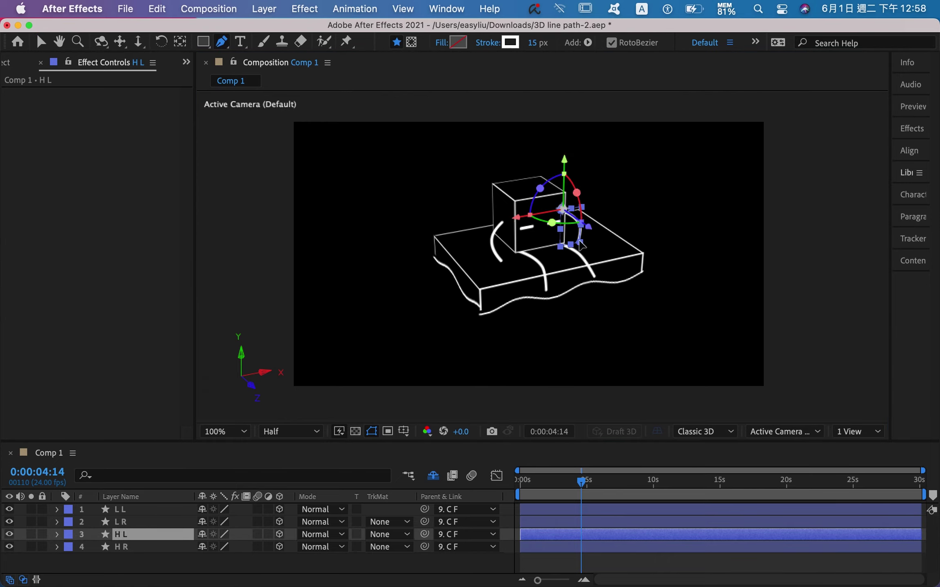
left_click_drag(580, 242, 576, 225)
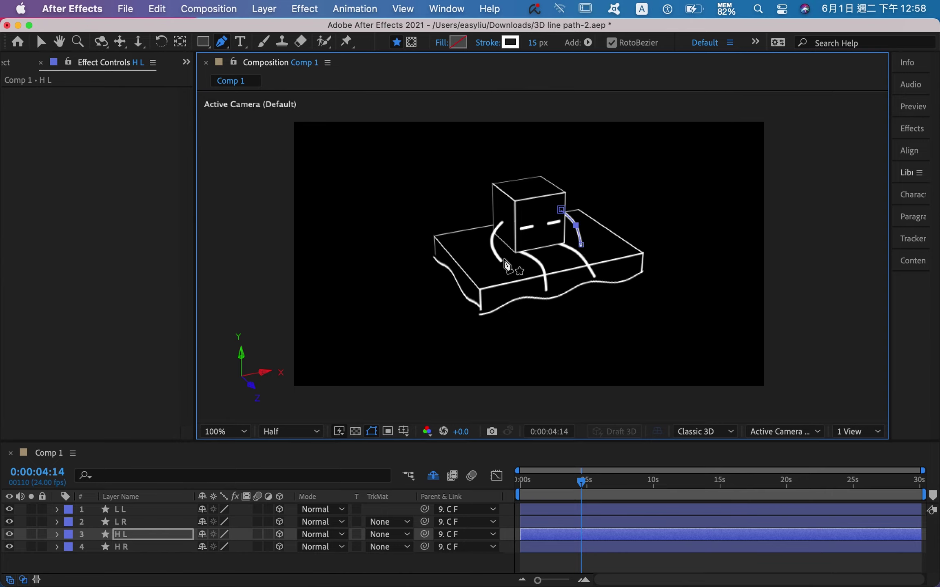
left_click(41, 41)
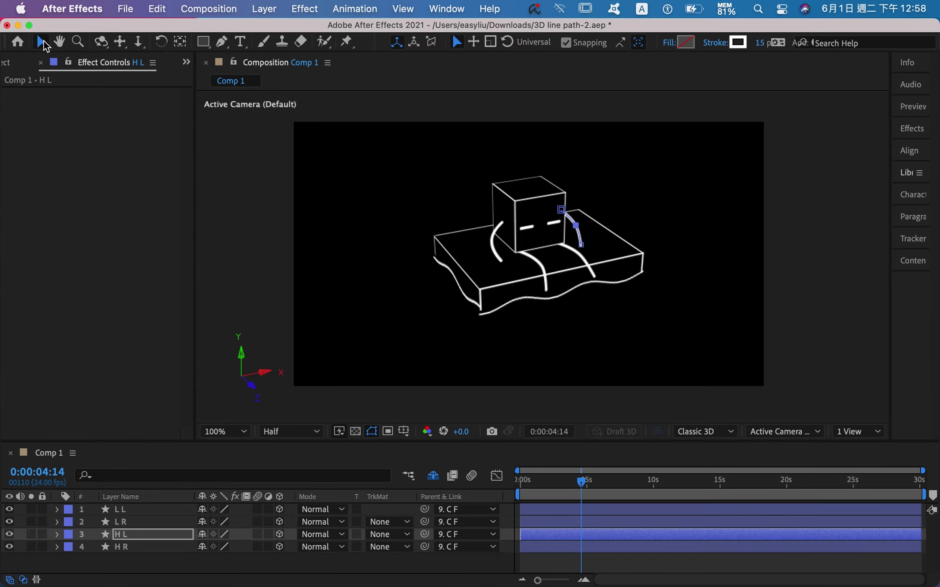
left_click(252, 181)
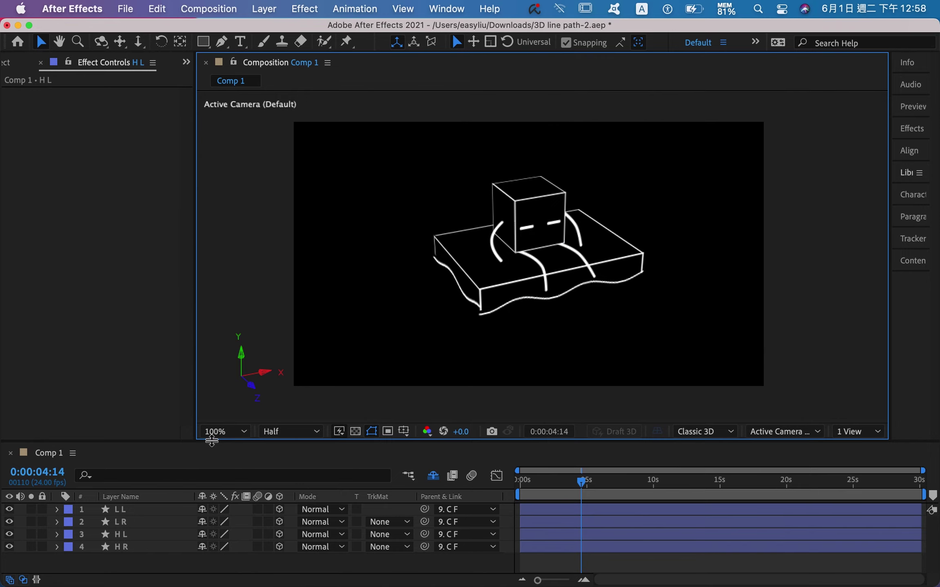
- Show the hidden shy layers in an enlarged timeline and lock the L L, L R, H L and H R layers
left_click_drag(211, 441, 226, 323)
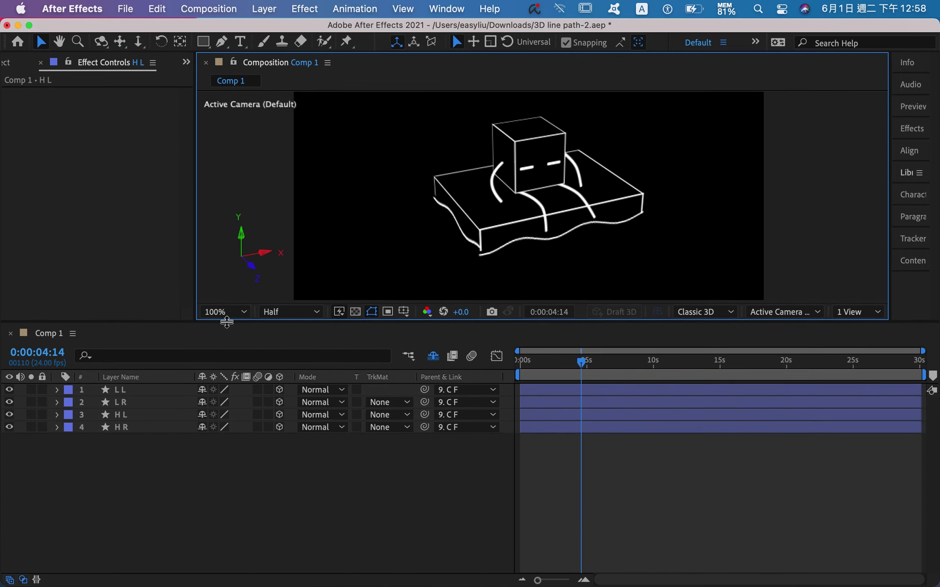
left_click(433, 357)
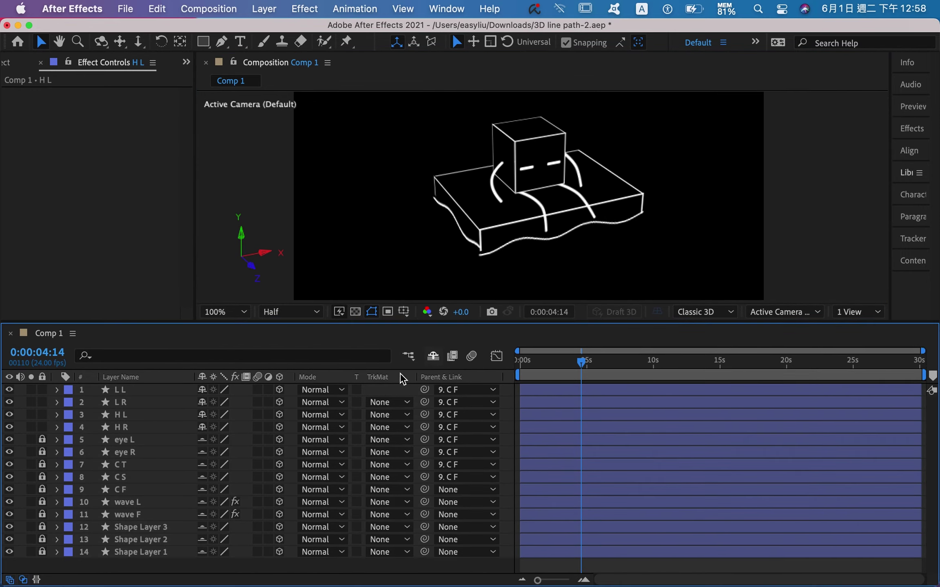
left_click(43, 427)
left_click(42, 414)
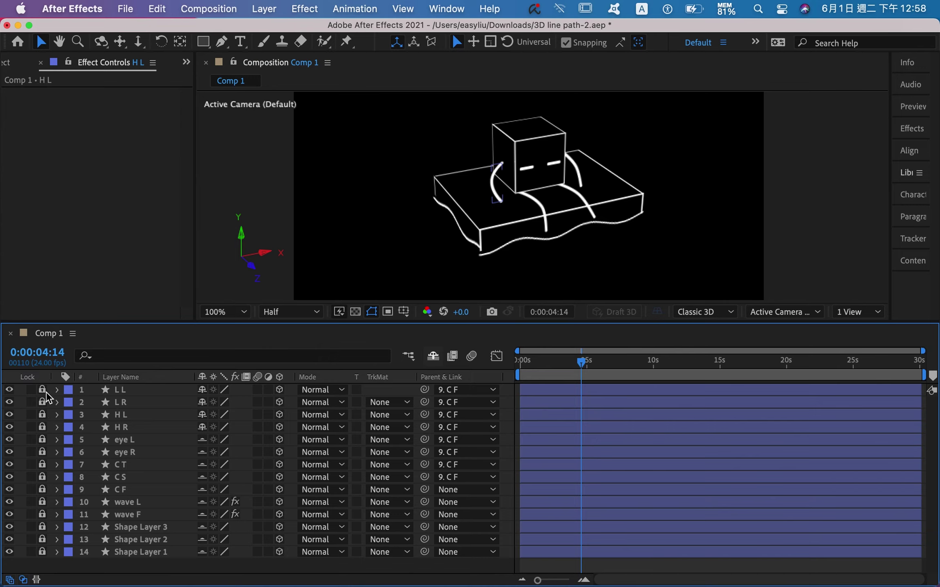
- Unlock the C T, C S and C F layers and set the stroke width of C F to 15 px
left_click_drag(42, 465, 44, 485)
left_click(171, 488)
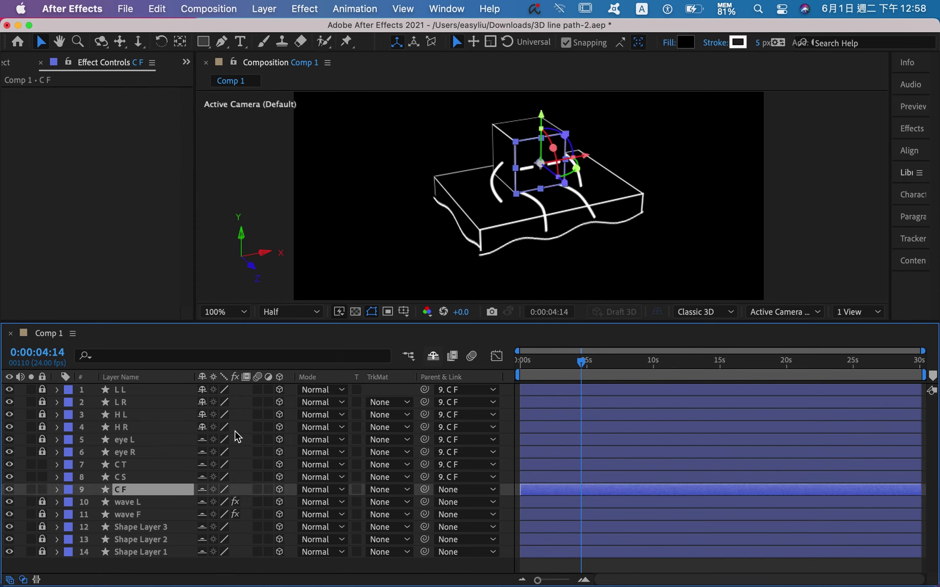
left_click(759, 43)
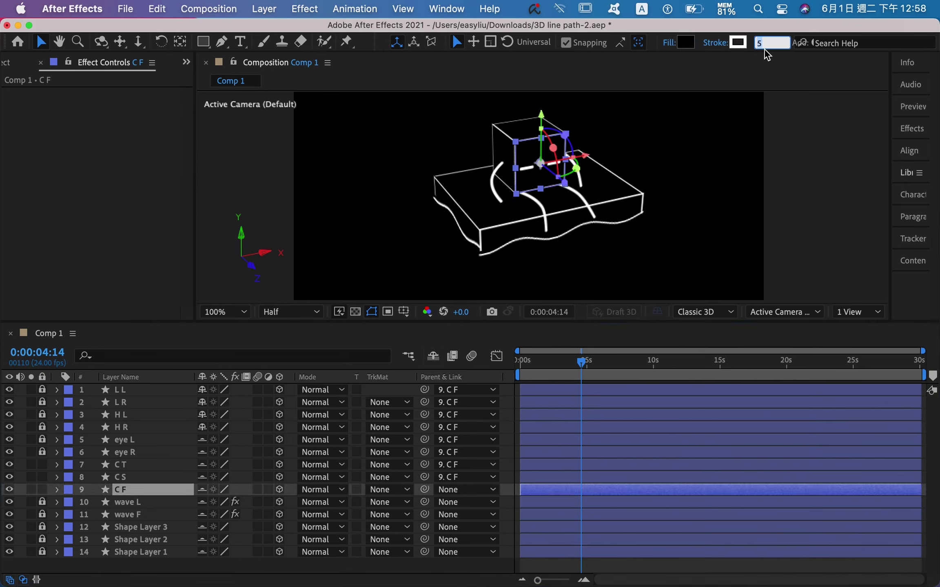
type("15")
key("Return")
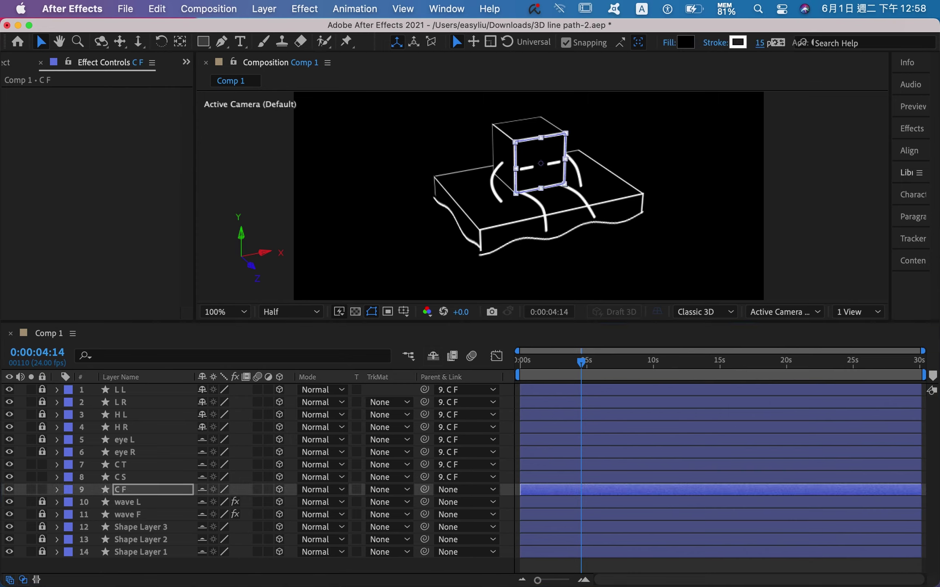
left_click(820, 180)
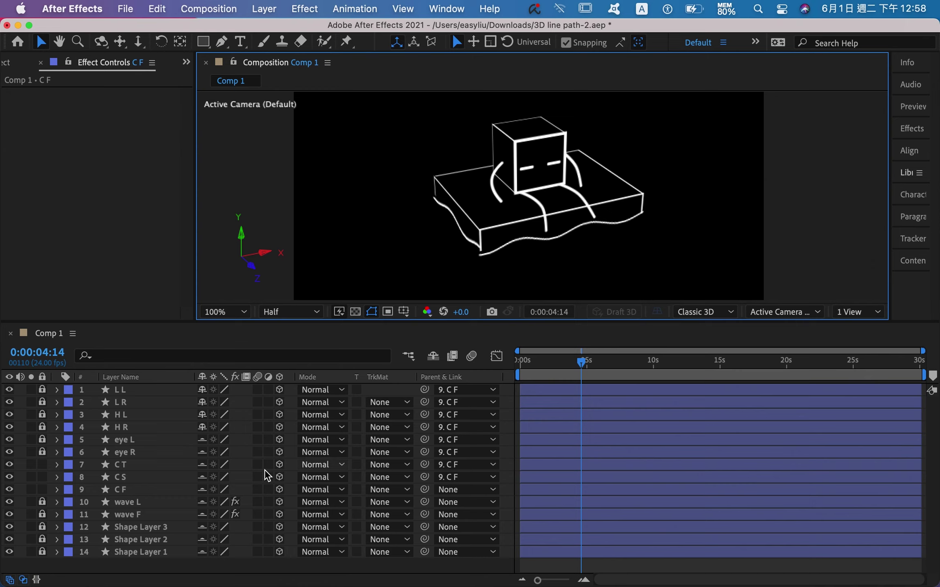
- Set the stroke width of the head cube's top face, C T, to 15 px
left_click(158, 469)
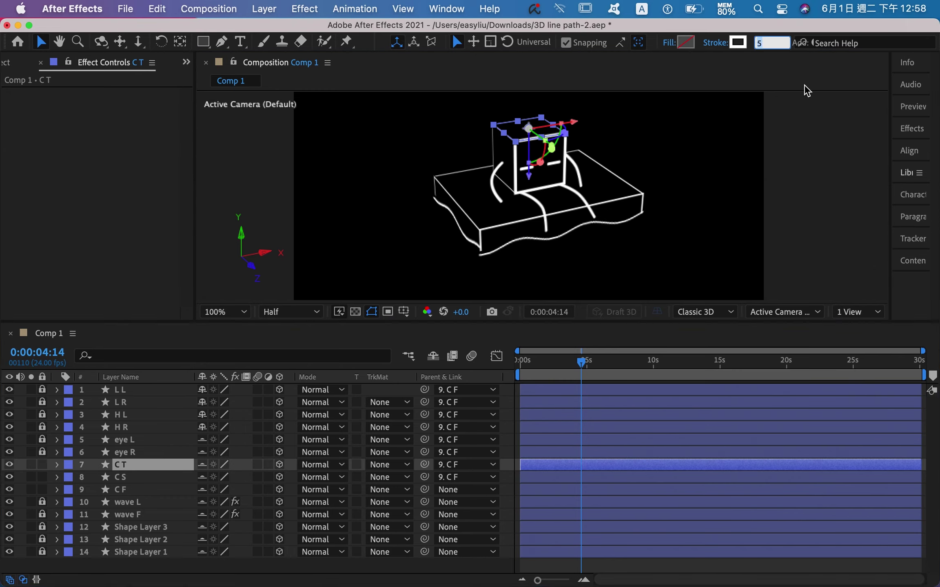
type("15")
key("Return")
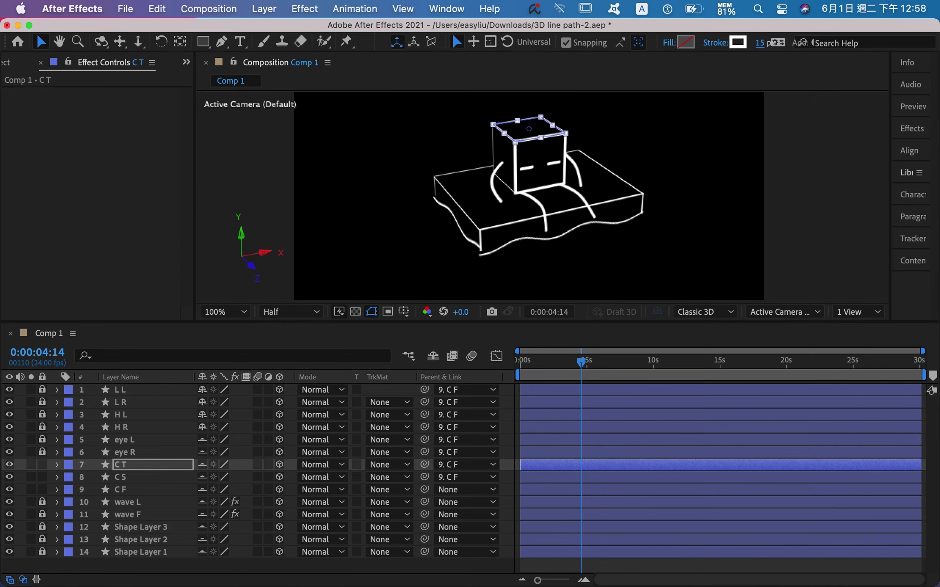
left_click(825, 147)
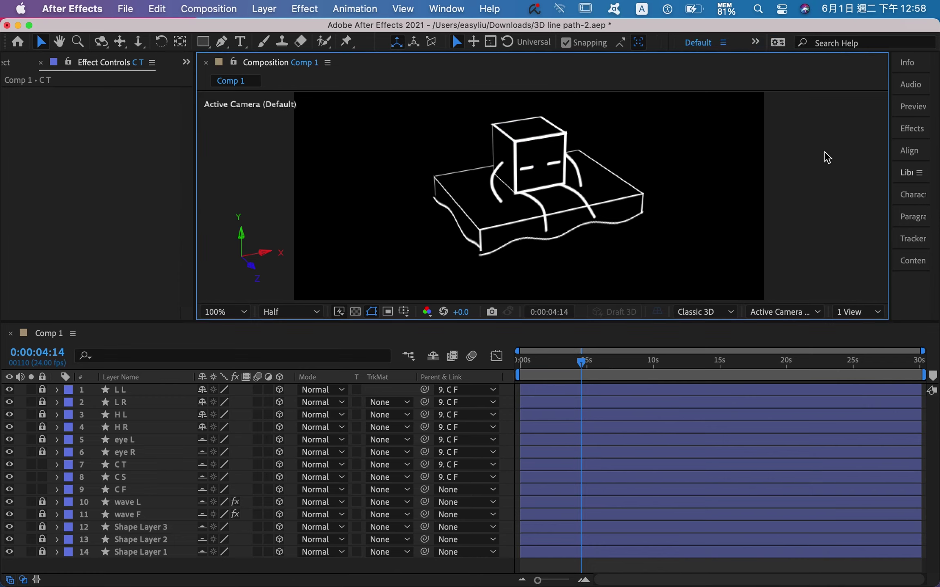
- Set the stroke width of the head cube's side face, C S, to 15 px
left_click(151, 478)
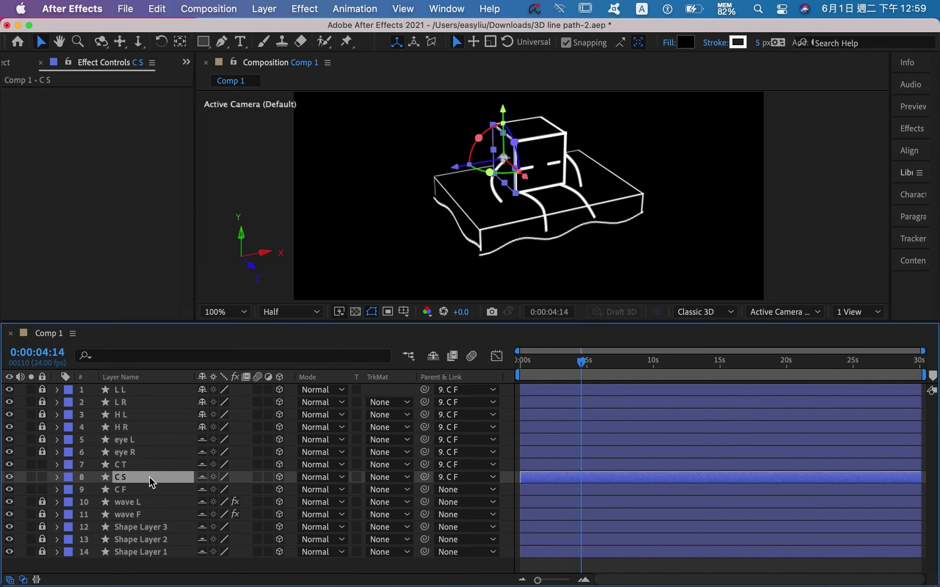
left_click(761, 44)
type("15")
key("Return")
left_click(813, 165)
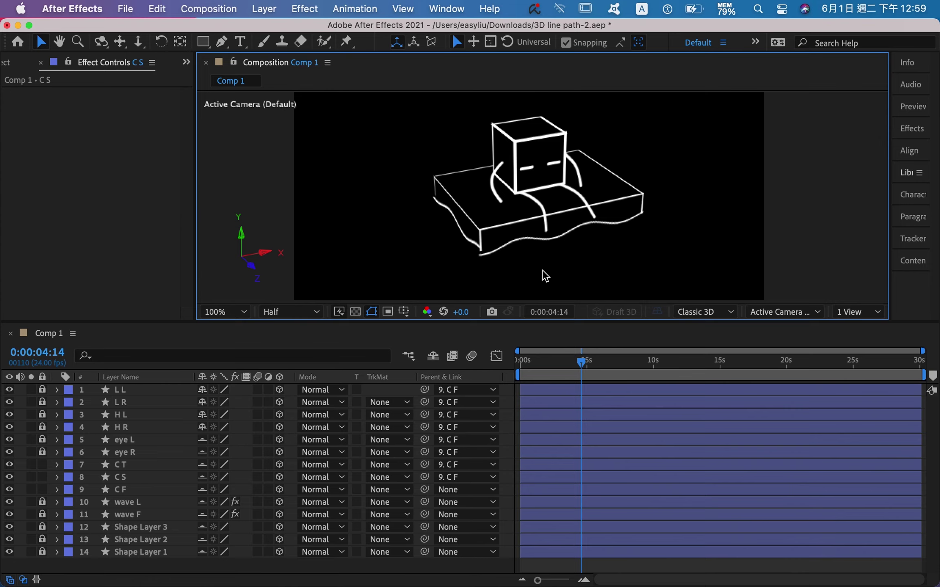
- Return the playhead to the start of the composition and save the project under the new name 3D line path-3.aep
left_click_drag(583, 363, 510, 366)
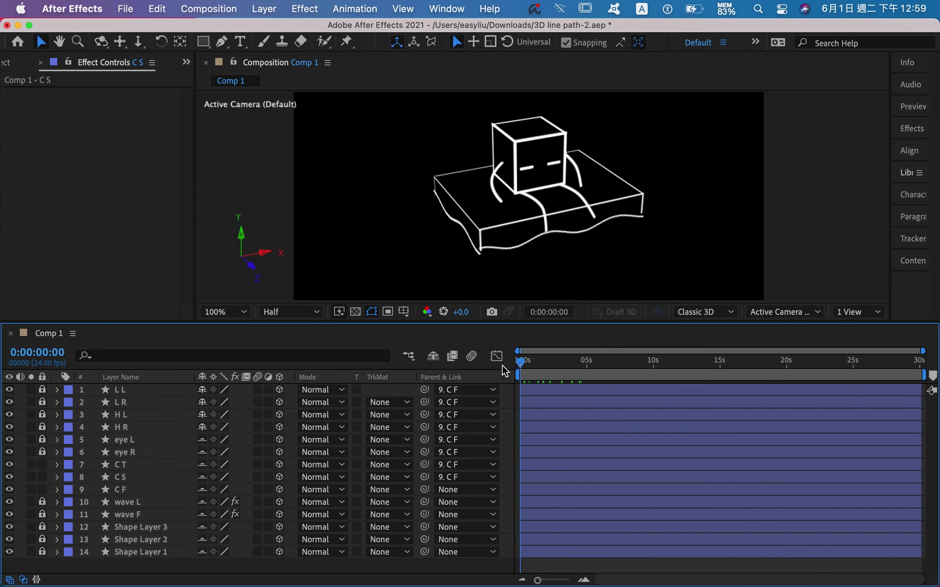
mouse_move(523, 366)
left_mouse_down()
mouse_move(583, 370)
mouse_move(514, 369)
left_mouse_up()
left_click(120, 10)
mouse_move(186, 168)
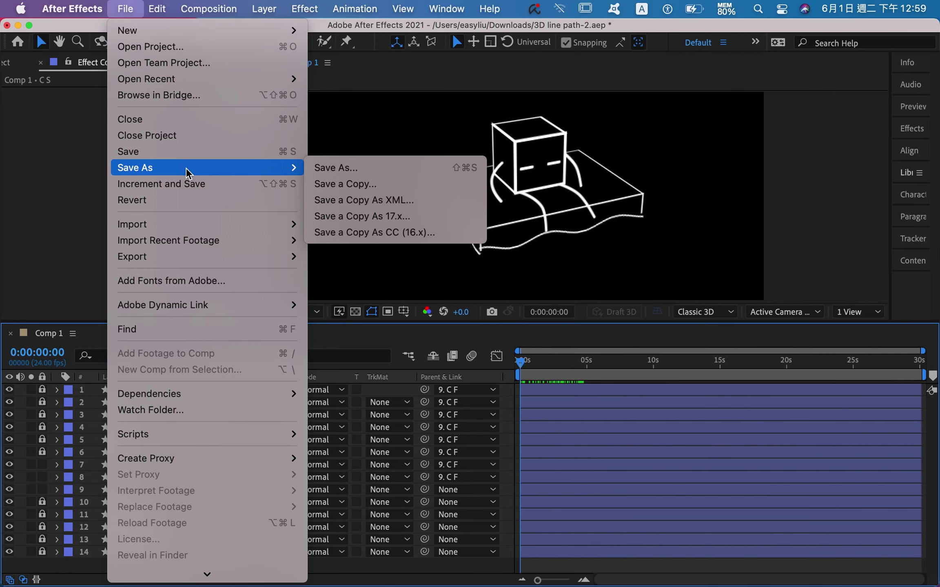
left_click(364, 171)
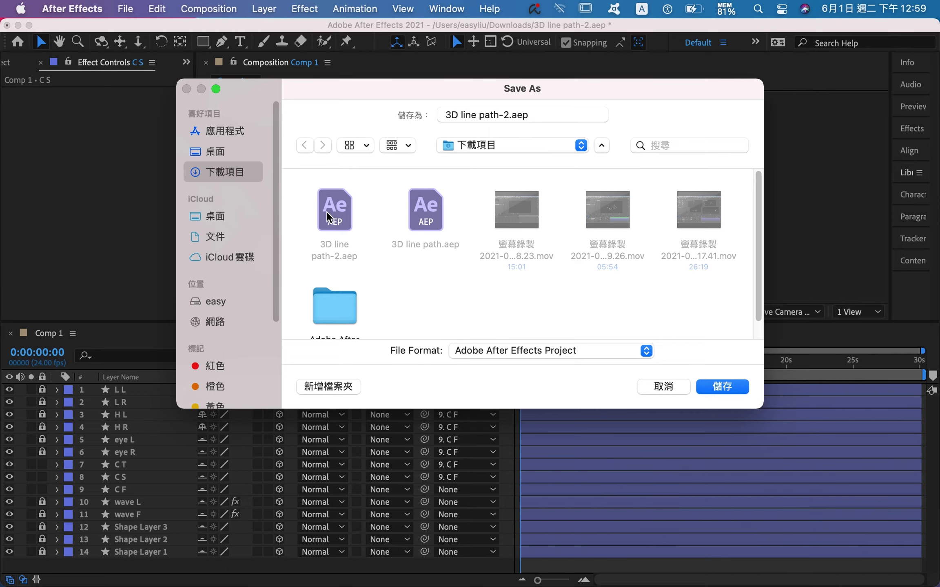
left_click(509, 116)
key("BackSpace")
type("3")
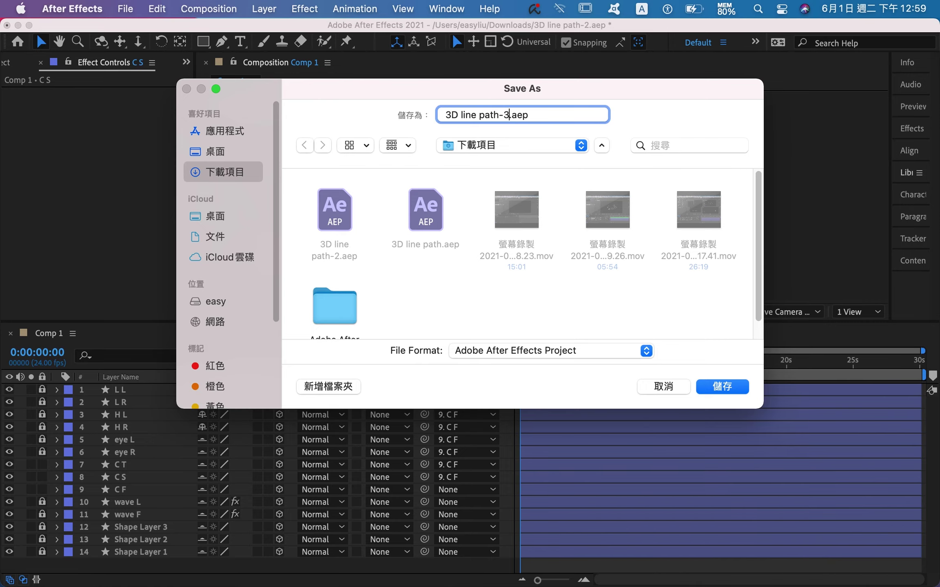
left_click(728, 385)
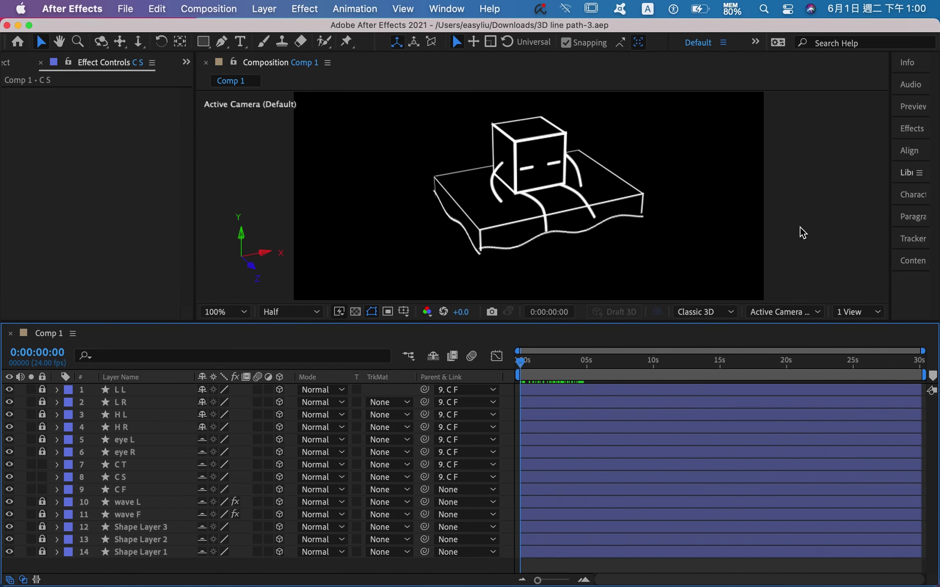
- Lock the C T, C S and C F layers, mark the four limb layers as shy and hide all shy layers
scroll(698, 209, "up", 1)
scroll(698, 208, "down", 1)
scroll(698, 208, "down", 2)
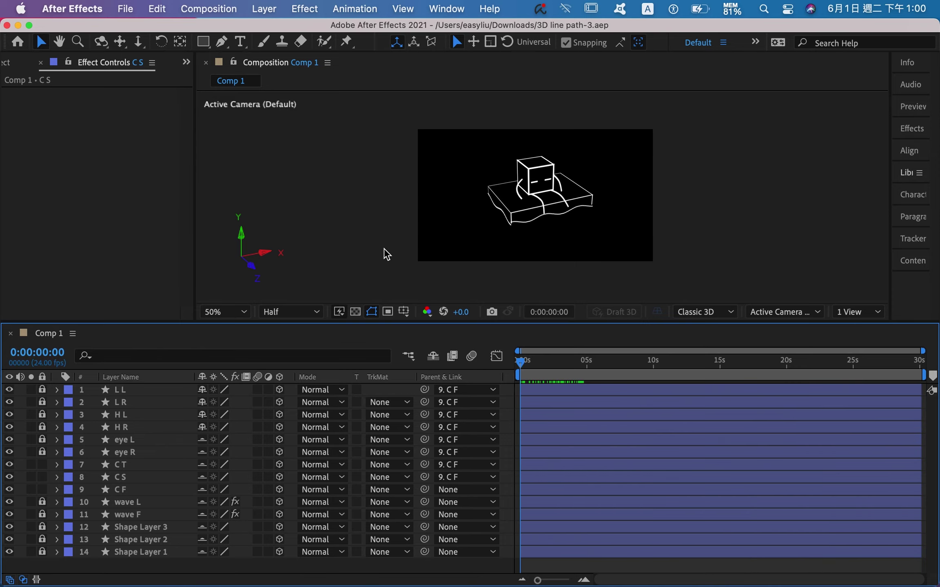
left_click(42, 489)
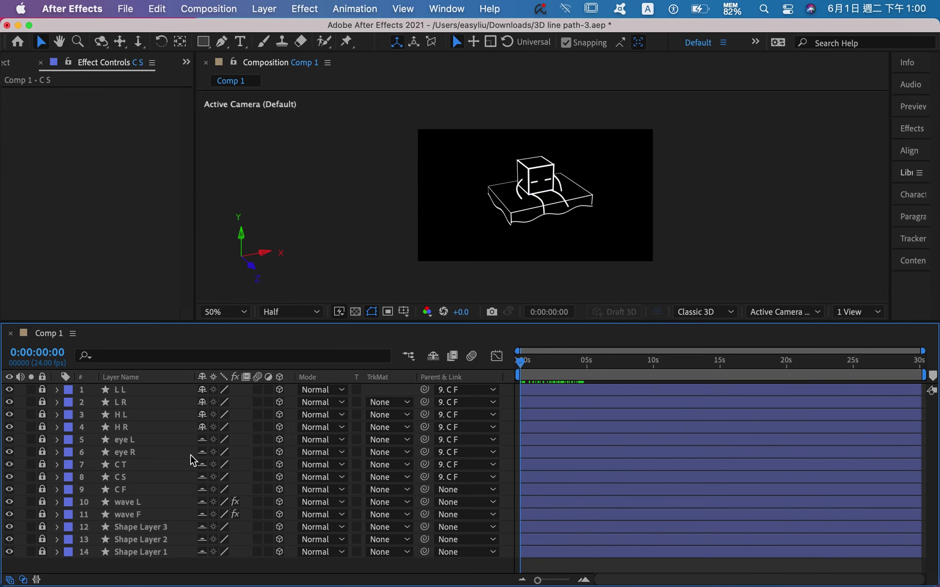
left_click_drag(205, 430, 203, 416)
left_click(432, 356)
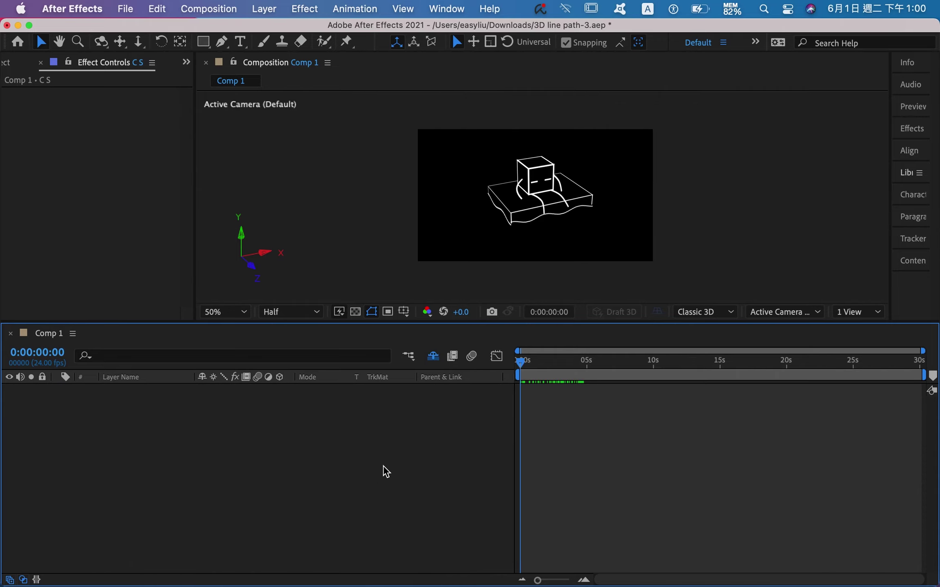
- Draw a three-point open arch beside the platform with the Pen tool, using RotoBezier and a 15 px white stroke
left_click(223, 42)
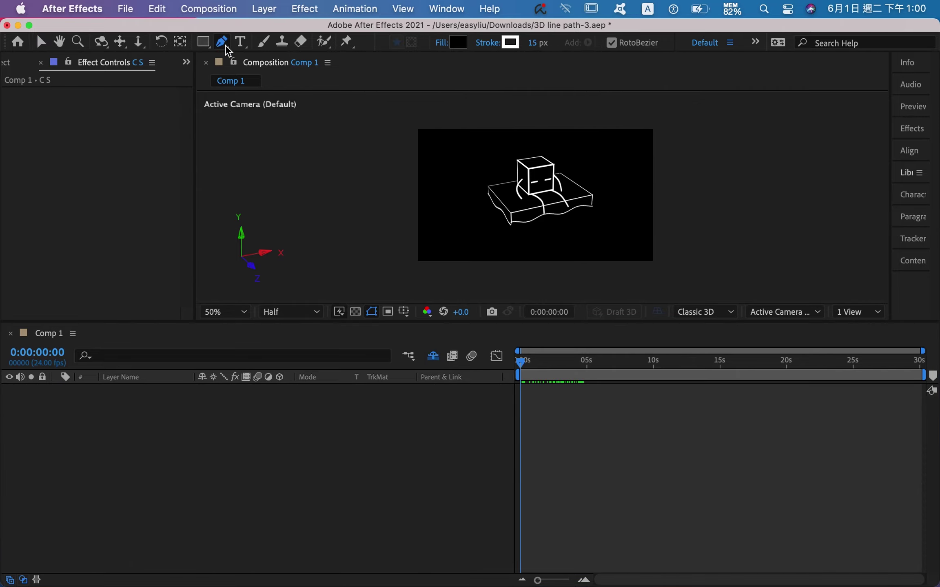
left_click(584, 241)
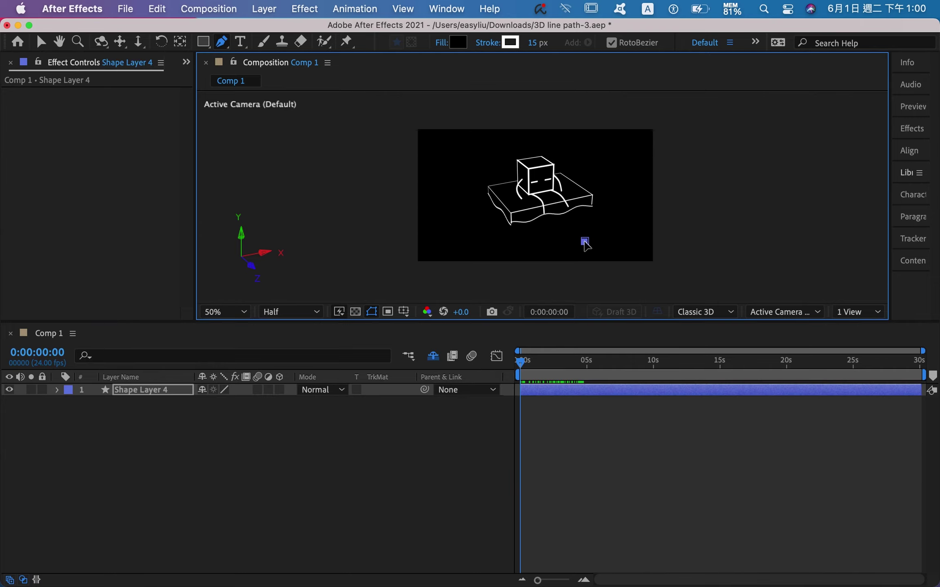
left_click(621, 203)
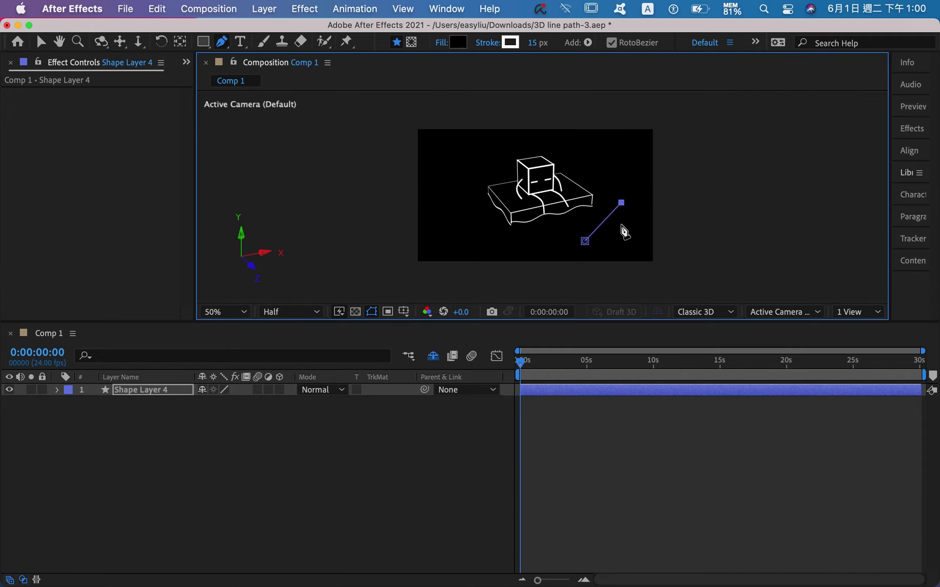
left_click(624, 242)
key("period")
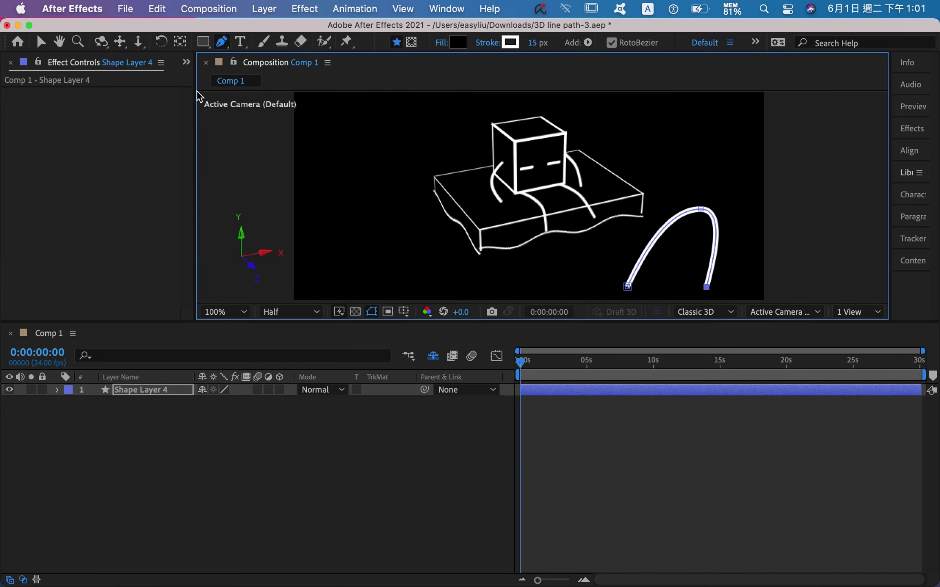
- Tighten the curve at the arch's peak with the Convert Vertex tool and select its left end point
left_click_drag(221, 42, 274, 90)
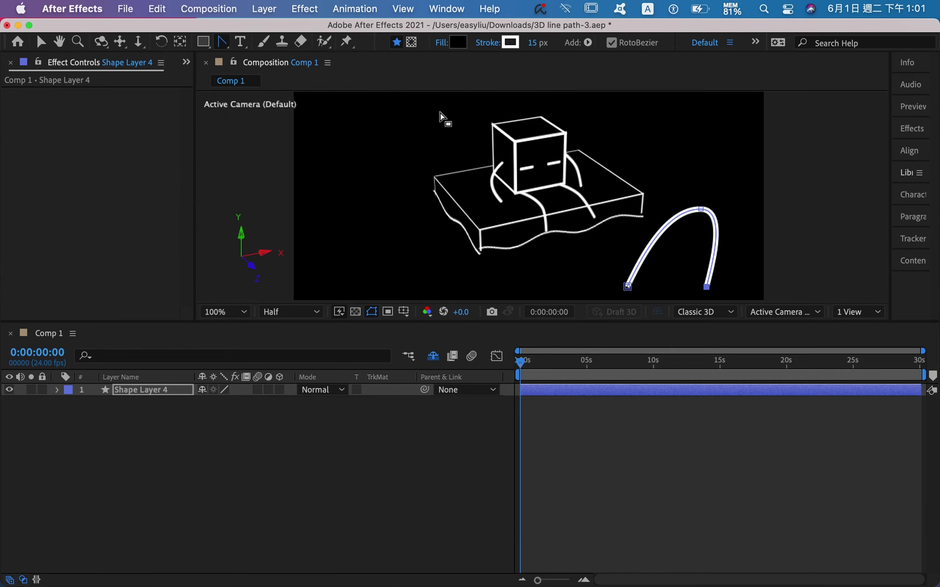
left_click(702, 210)
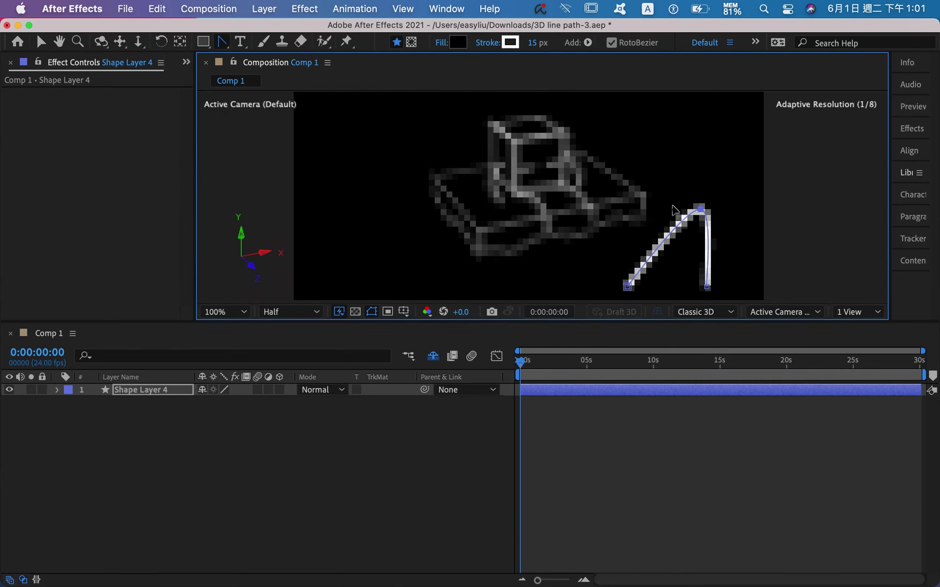
key("h")
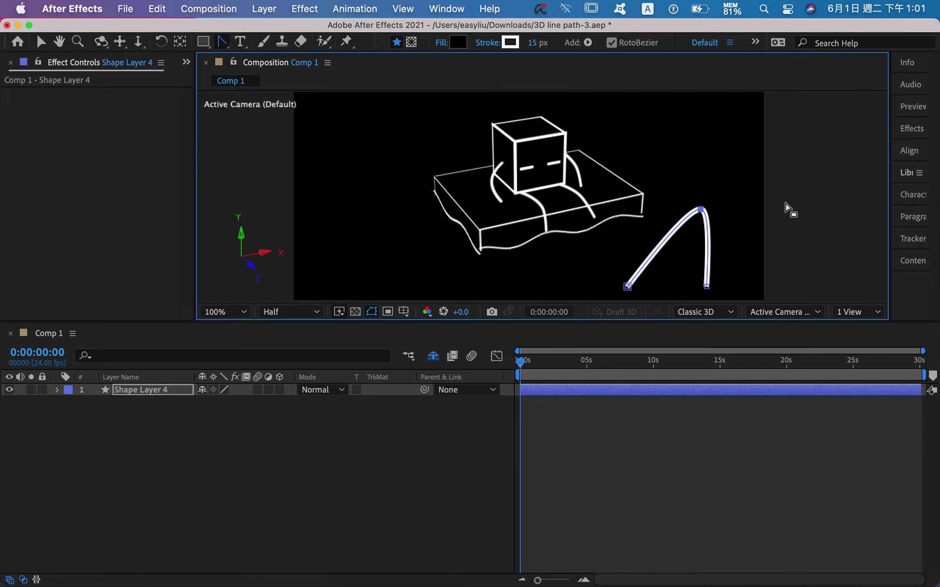
left_click_drag(801, 197, 797, 182)
key("g")
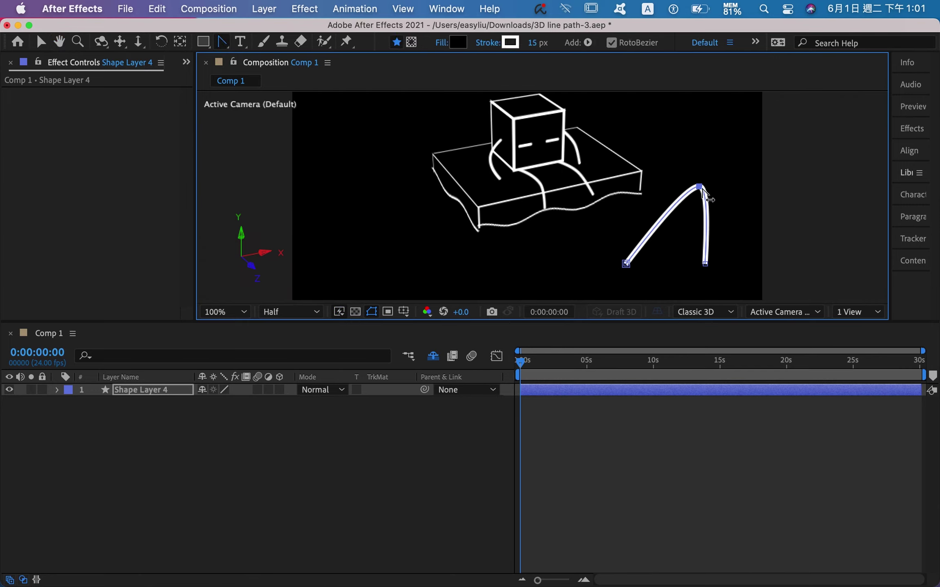
left_click(699, 187)
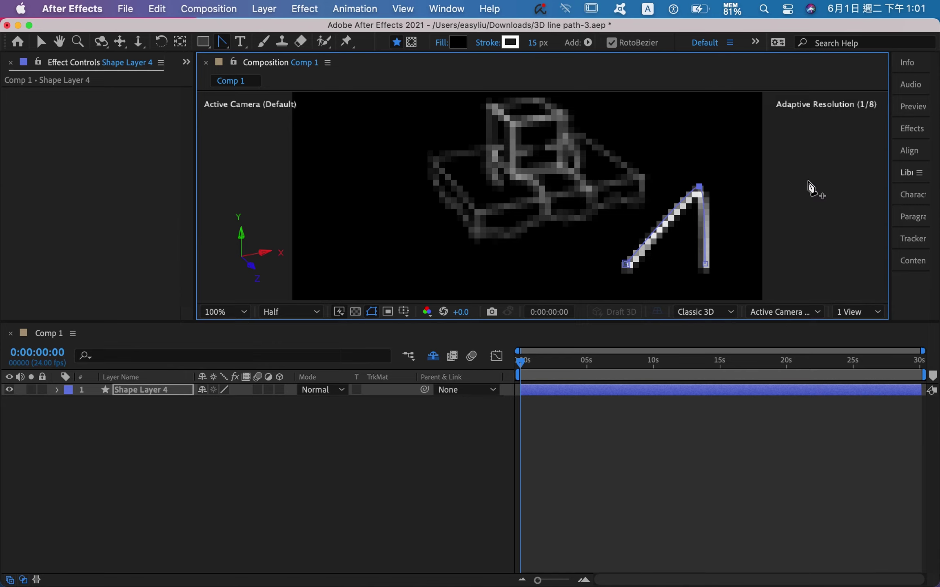
left_click(627, 265)
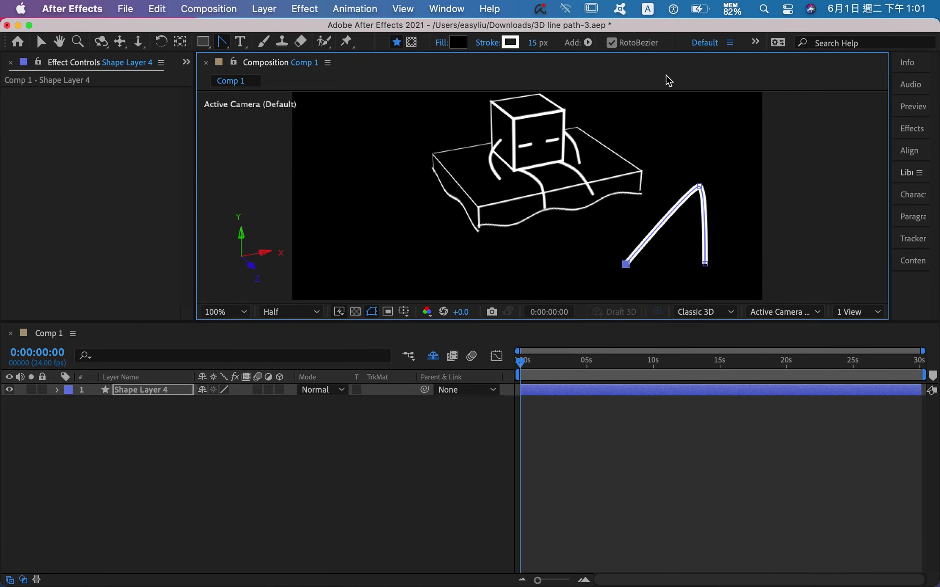
- Turn off RotoBezier and try to pull direction handles from the arch's two end points
left_click(611, 42)
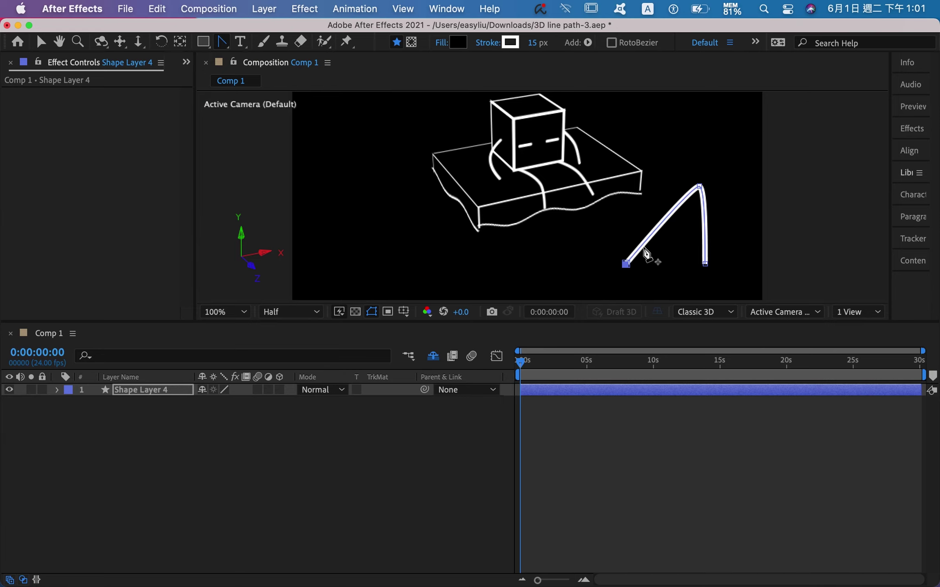
mouse_move(626, 265)
left_mouse_down()
mouse_move(618, 281)
mouse_move(625, 270)
left_mouse_up()
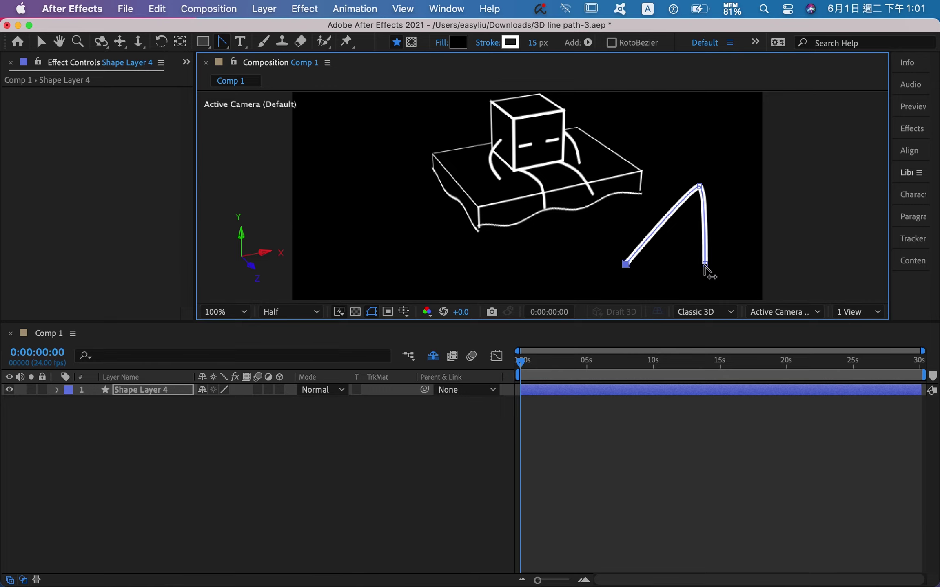
mouse_move(705, 264)
left_mouse_down()
mouse_move(731, 270)
mouse_move(707, 269)
left_mouse_up()
- Delete the Shape Layer 4 arch
left_click(43, 43)
left_click(165, 390)
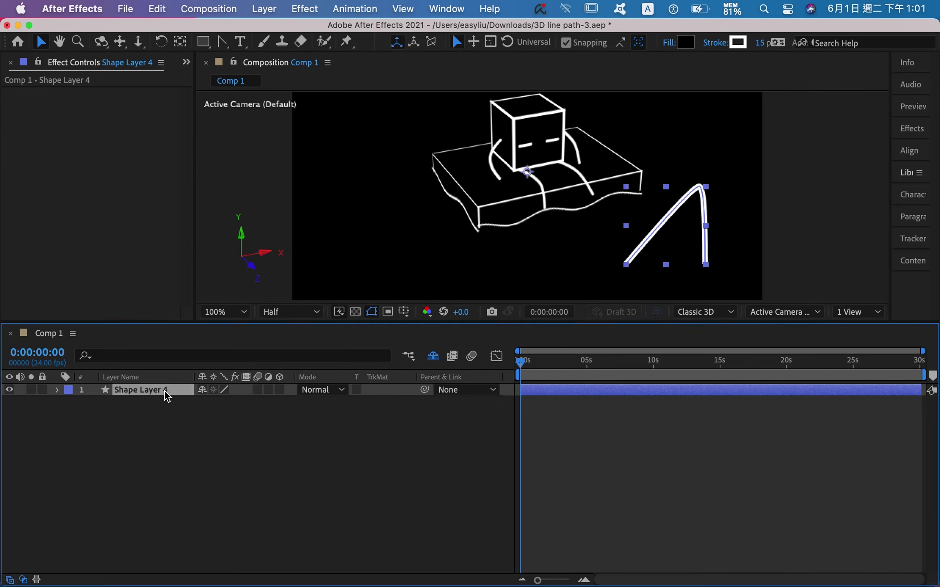
key("Delete")
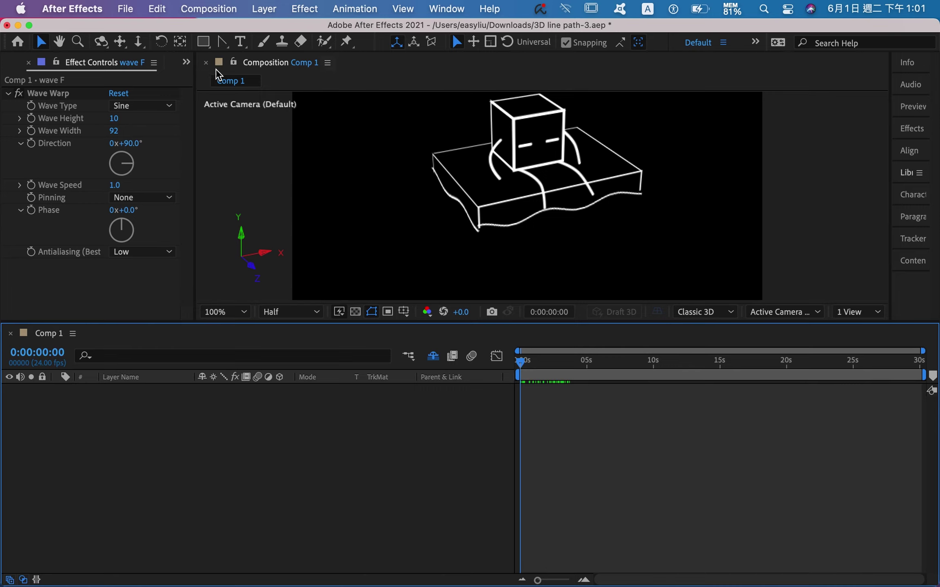
- Draw a new three-point open arch beside the platform with the Pen tool, RotoBezier off, and shorten the right handle at its peak
left_click(222, 41)
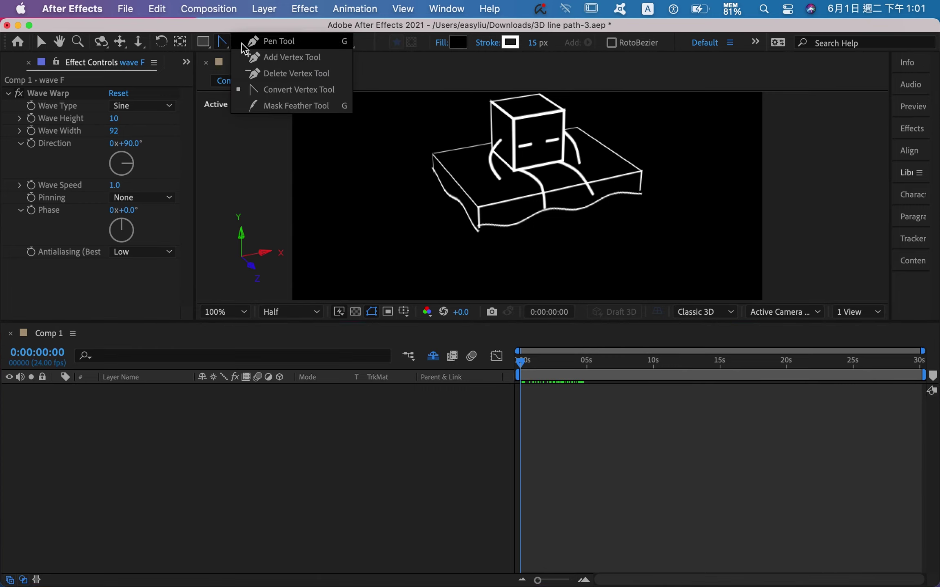
left_click(244, 42)
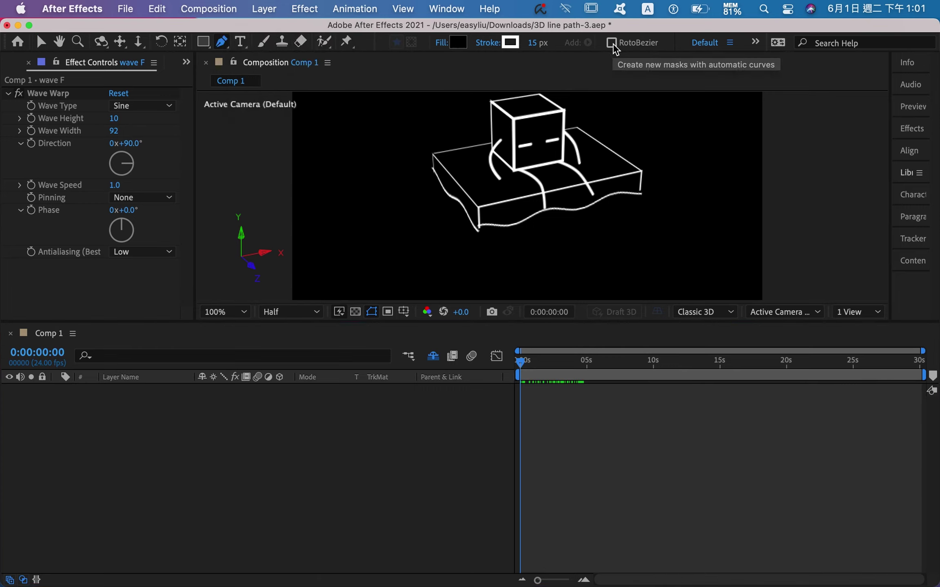
left_click(623, 263)
left_click(674, 193)
left_click_drag(674, 193, 692, 194)
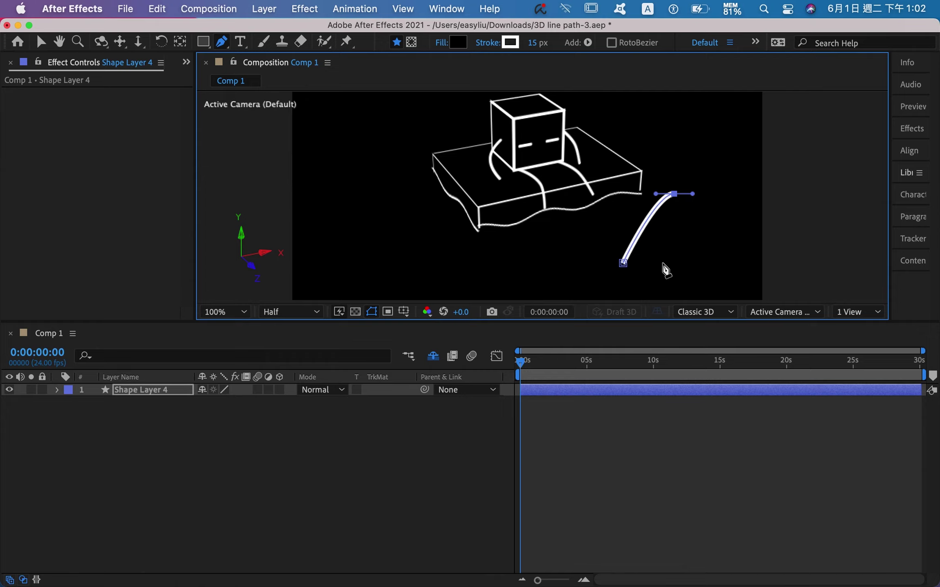
left_click(691, 266)
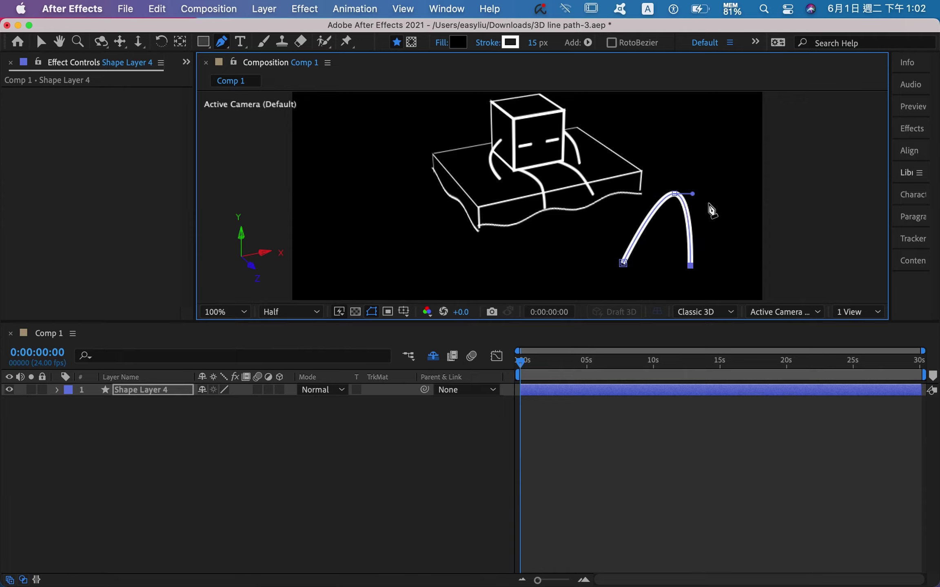
left_click_drag(694, 194, 690, 195)
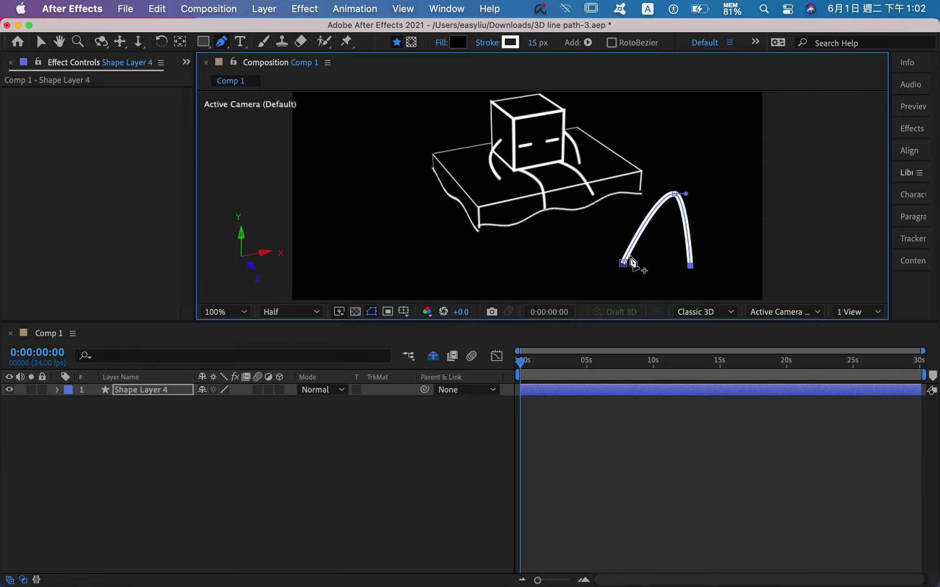
- Reshape the arch with the Convert Vertex tool, pulling handles from both end points and shifting its peak to the right
left_click_drag(221, 50, 250, 89)
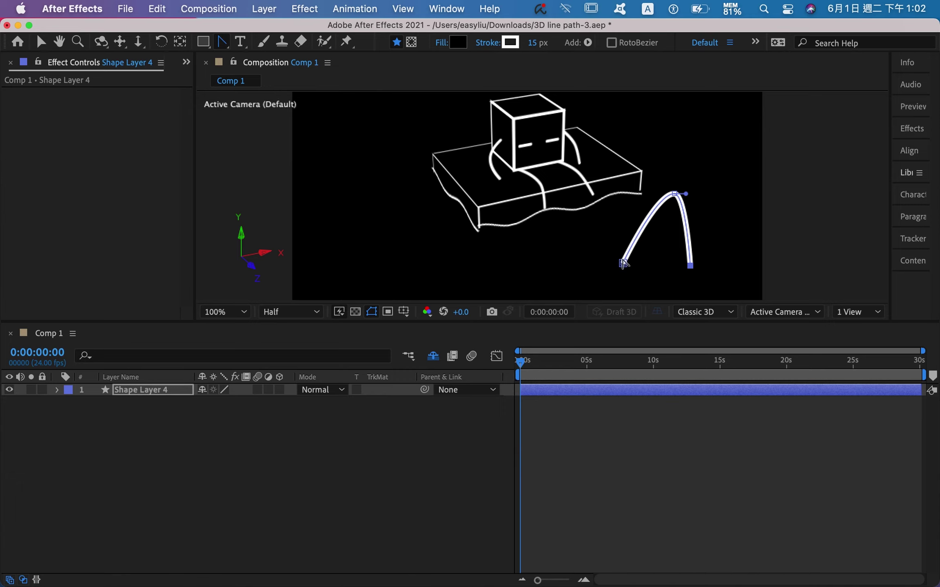
left_click_drag(622, 263, 624, 229)
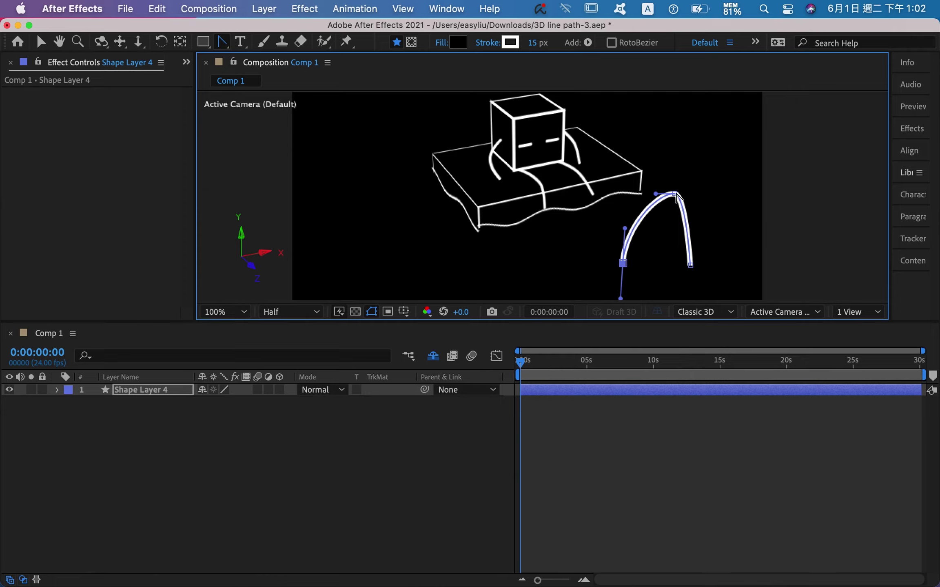
left_click_drag(675, 196, 698, 193)
left_click_drag(691, 265, 704, 285)
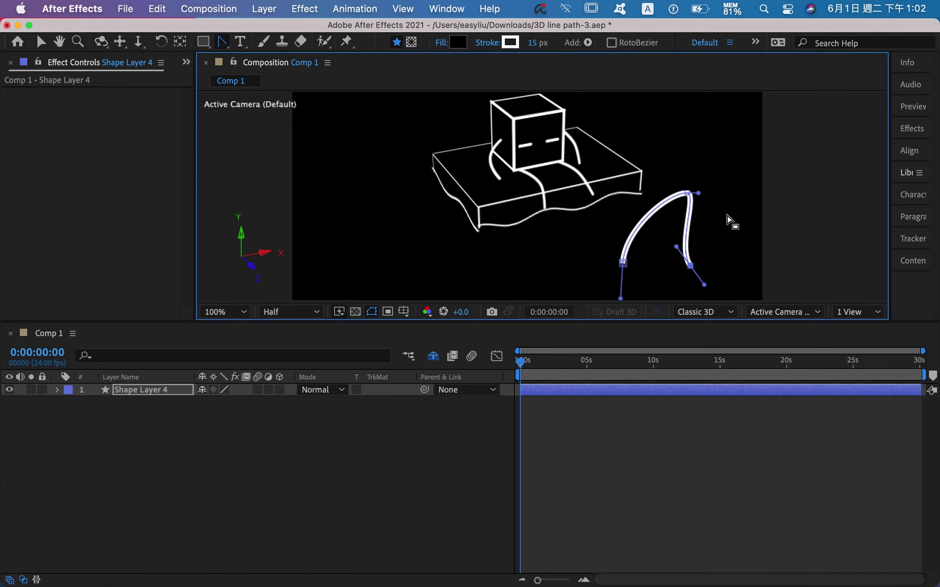
- Widen the arch by moving its peak right and its left end point outward, and adjust the handles at both ends
left_click_drag(688, 195, 695, 195)
left_click(623, 263)
left_click_drag(623, 264, 618, 267)
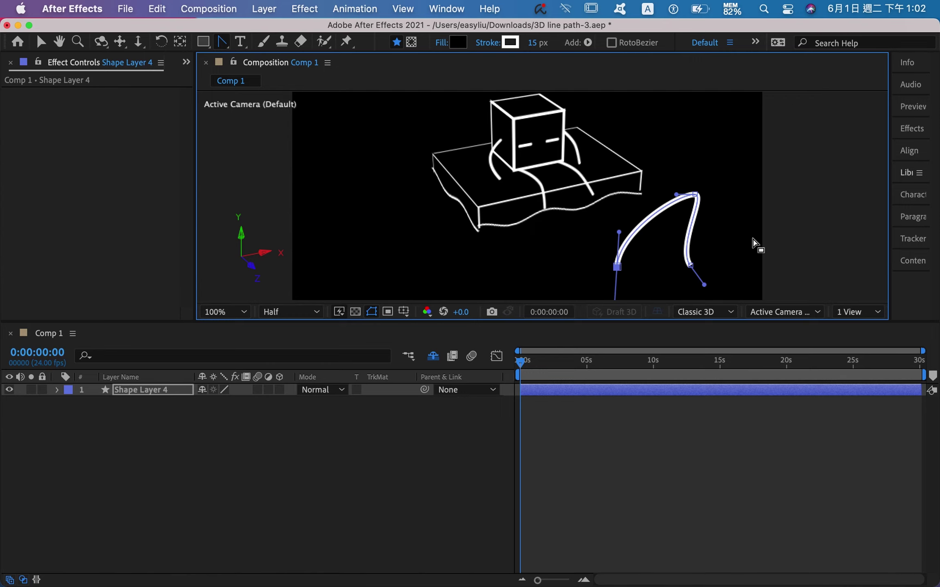
left_click_drag(692, 267, 706, 297)
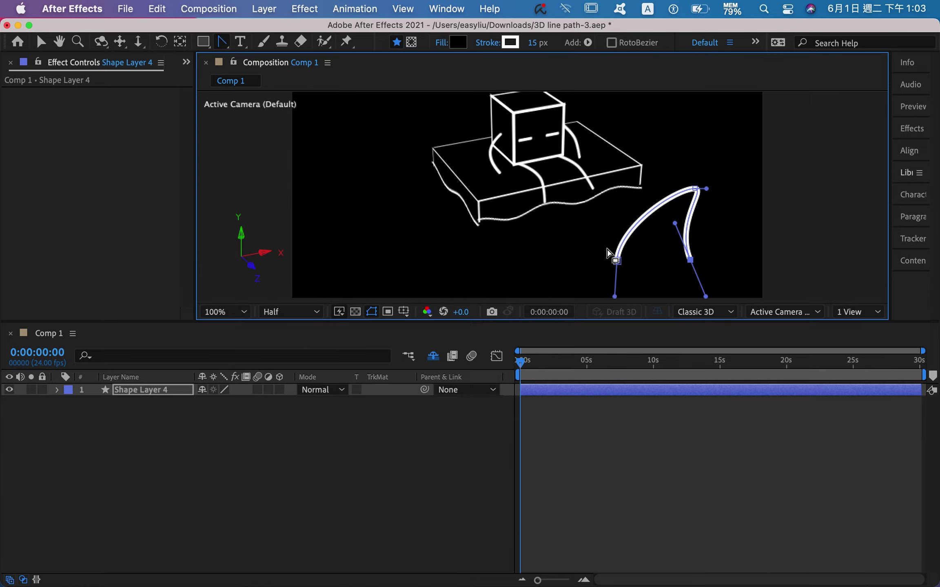
left_click_drag(618, 262, 598, 261)
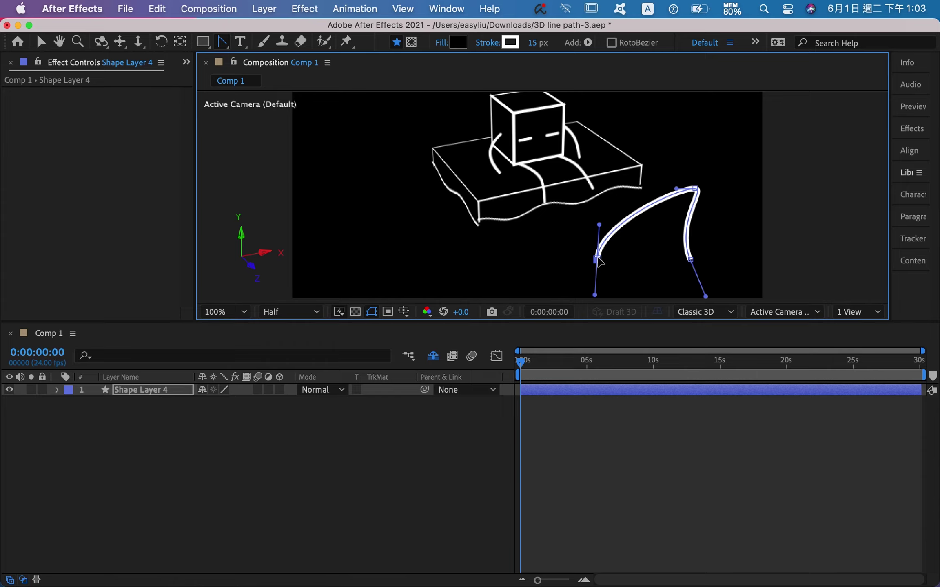
left_click_drag(599, 225, 614, 209)
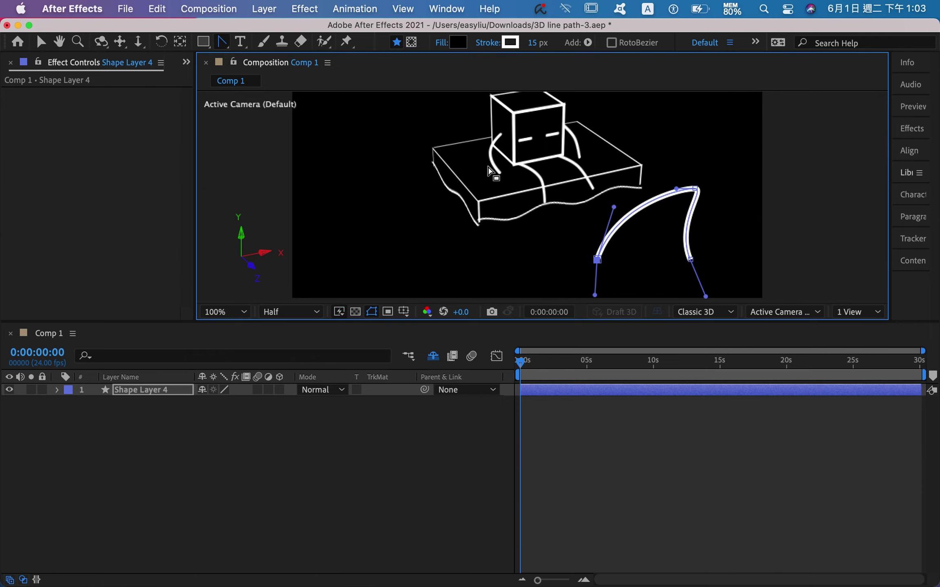
left_click(41, 43)
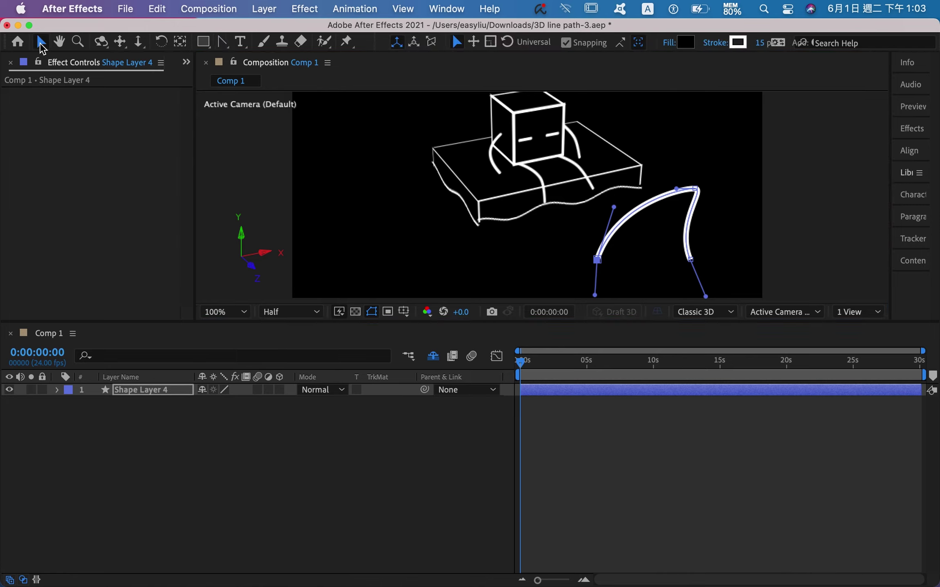
- Pre-compose Shape Layer 4 into a new composition named shk, moving all attributes into it
left_click(370, 448)
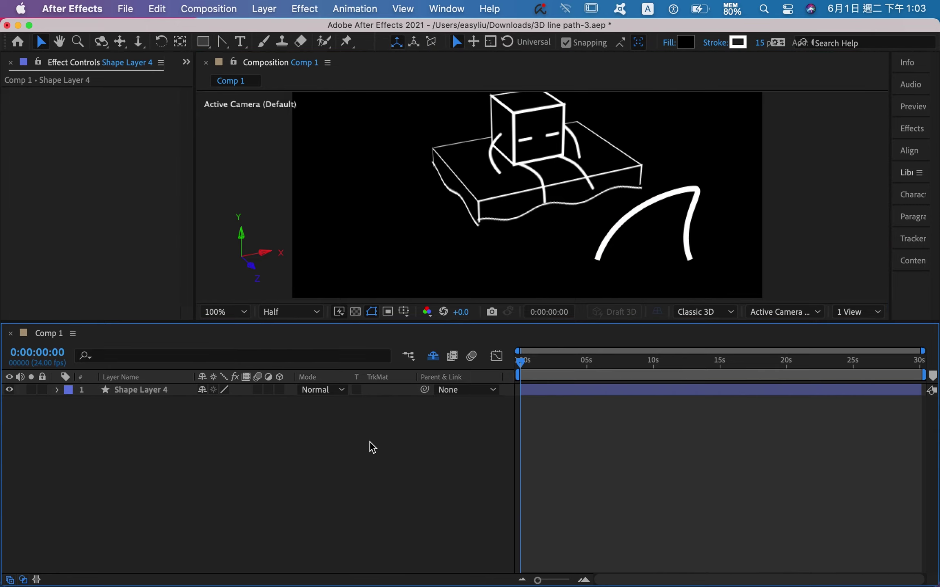
left_click(151, 391)
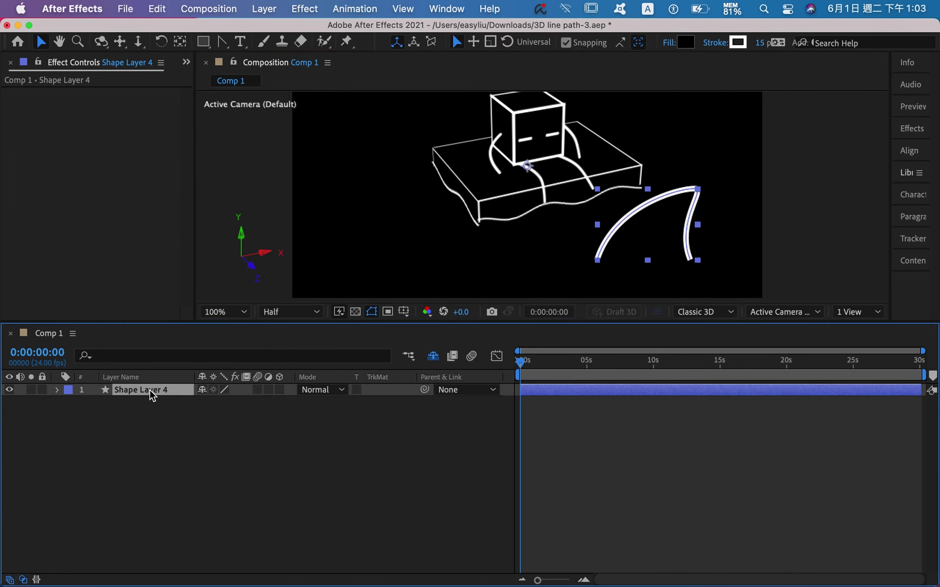
right_click(150, 390)
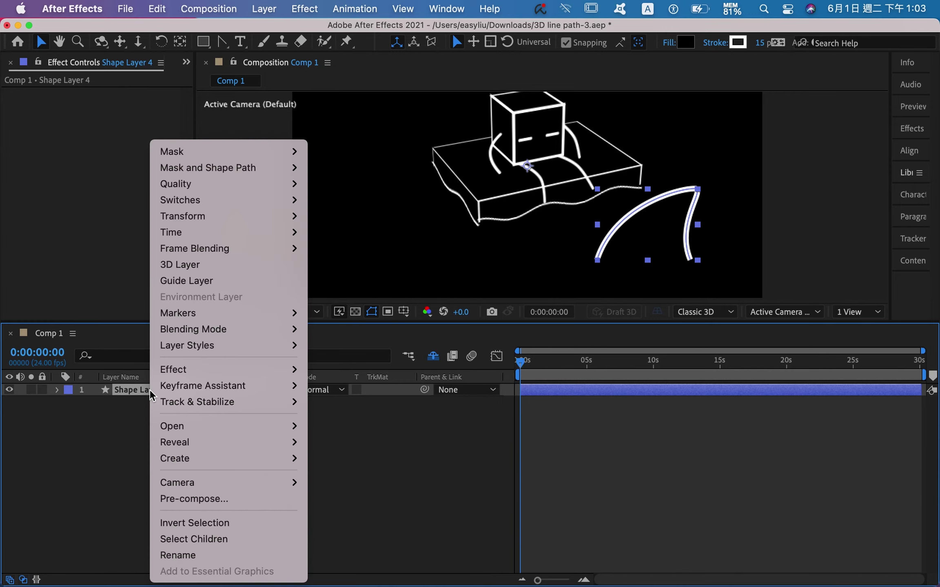
left_click(243, 500)
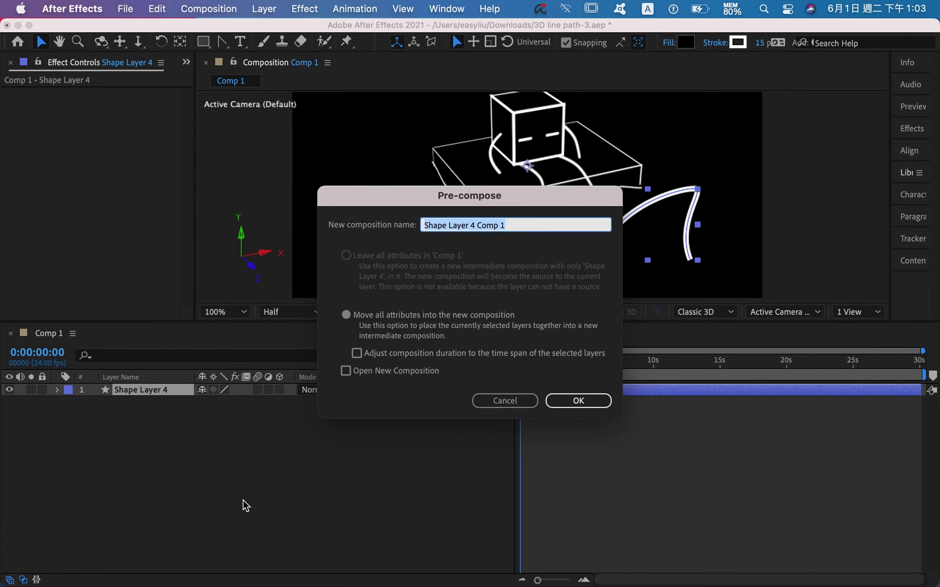
type("shk")
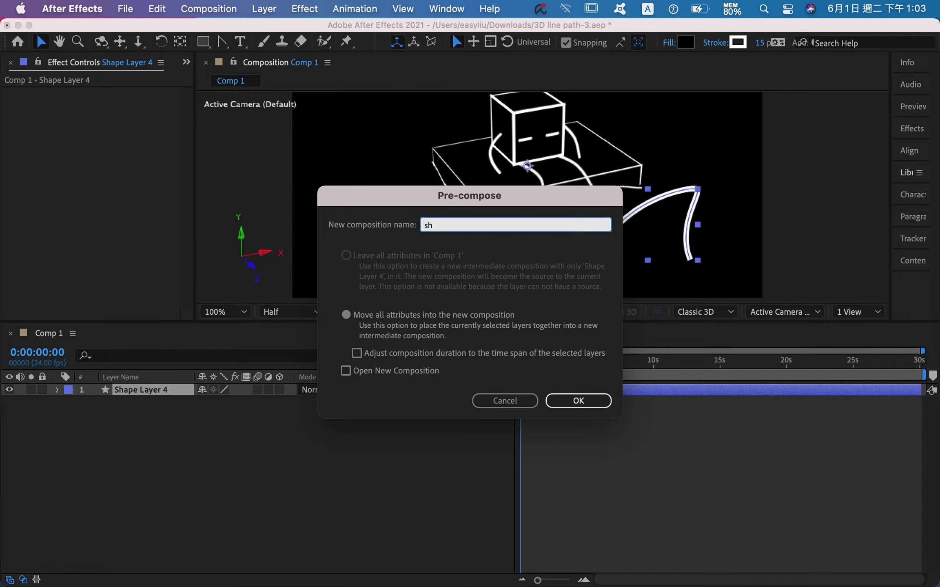
left_click(596, 401)
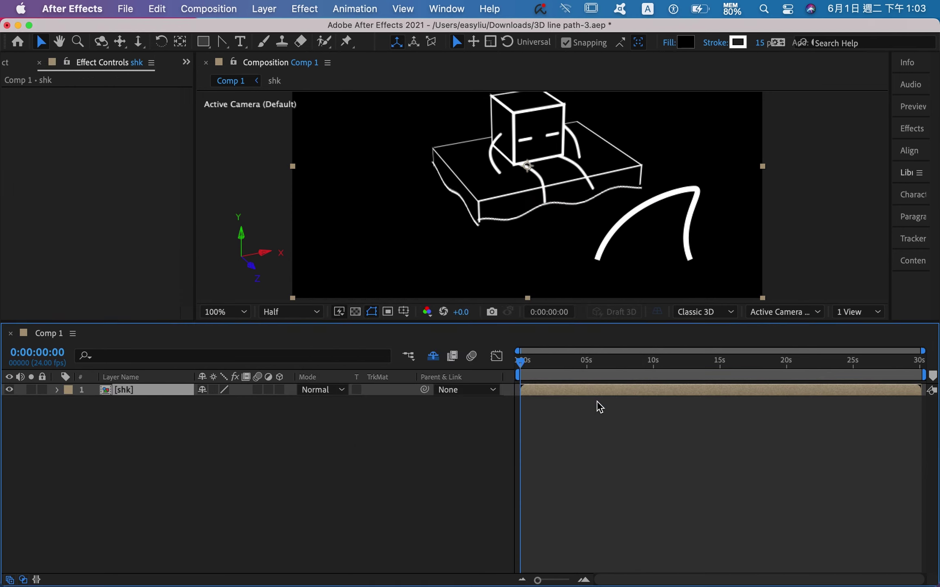
- Inside the shk composition, draw a straight horizontal line on a new shape layer with the Pen tool, joining the fin's two lower ends
double_click(108, 390)
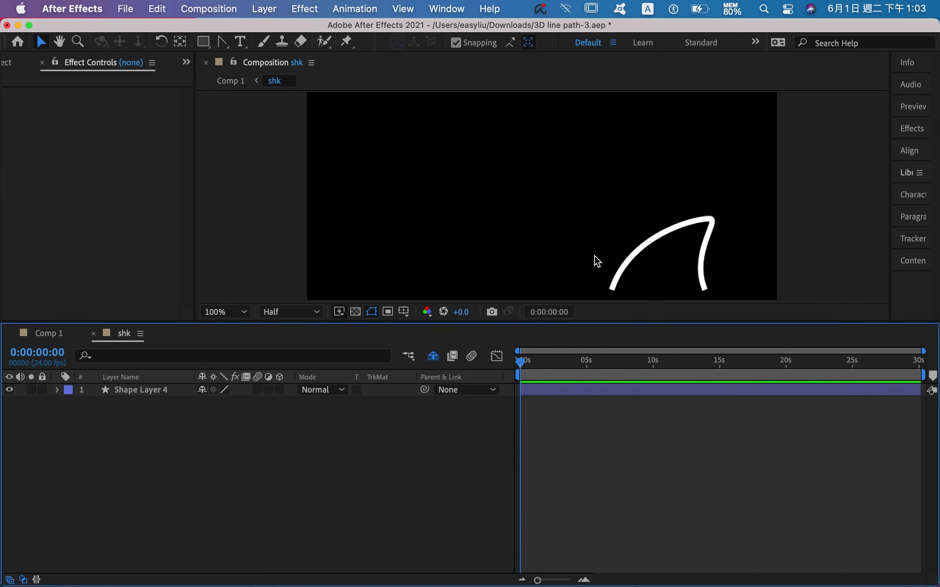
key("h")
left_click_drag(588, 230, 512, 177)
key("v")
left_click(168, 481)
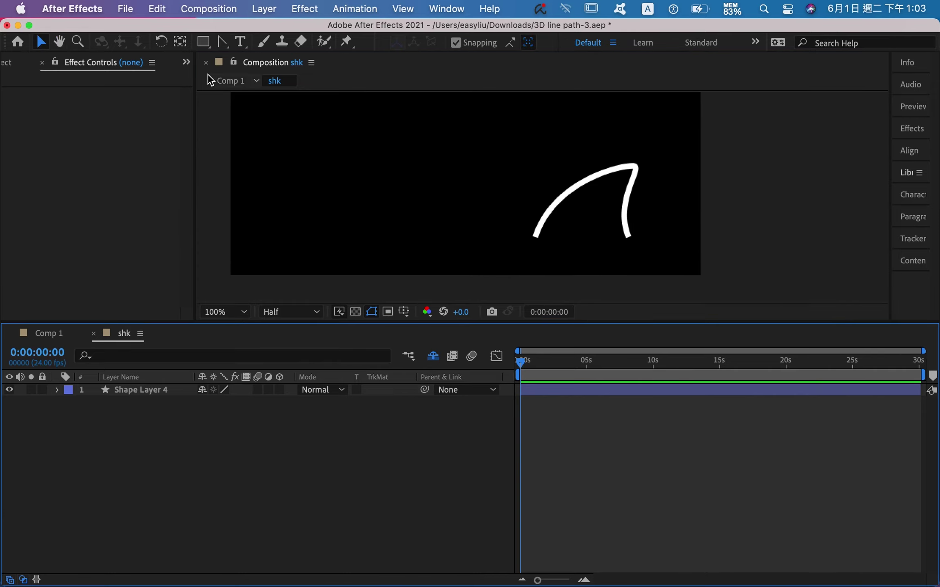
left_click(220, 41)
left_click(269, 41)
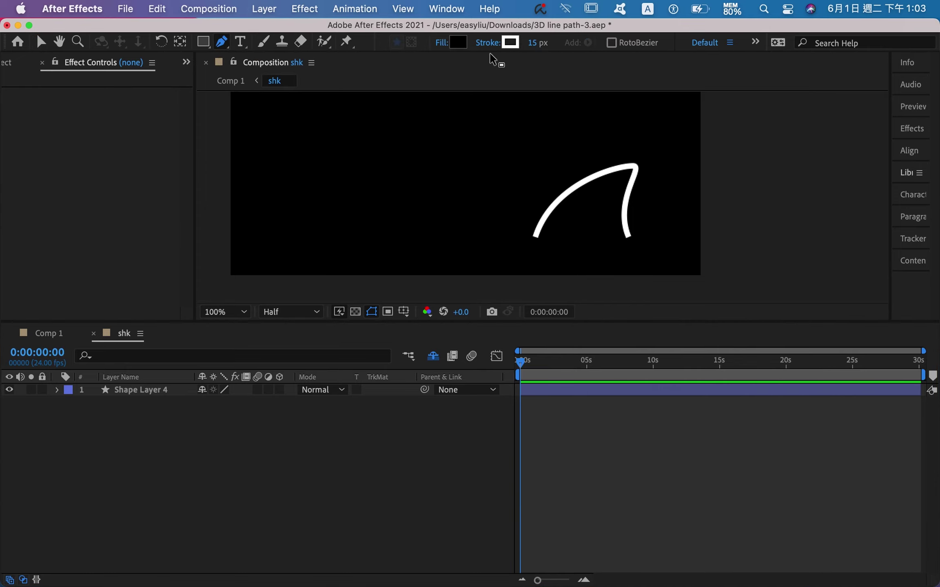
left_click(355, 312)
left_click(355, 311)
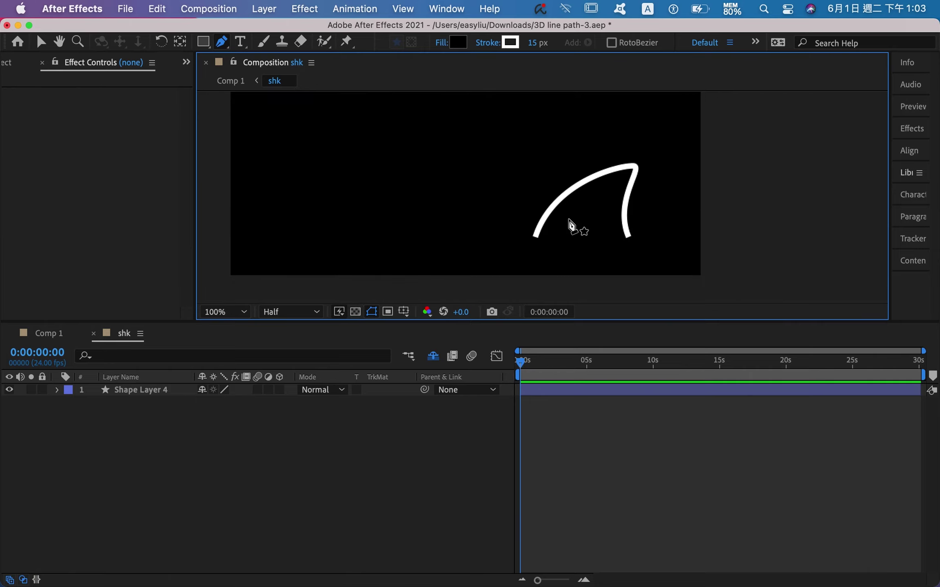
left_click(533, 239)
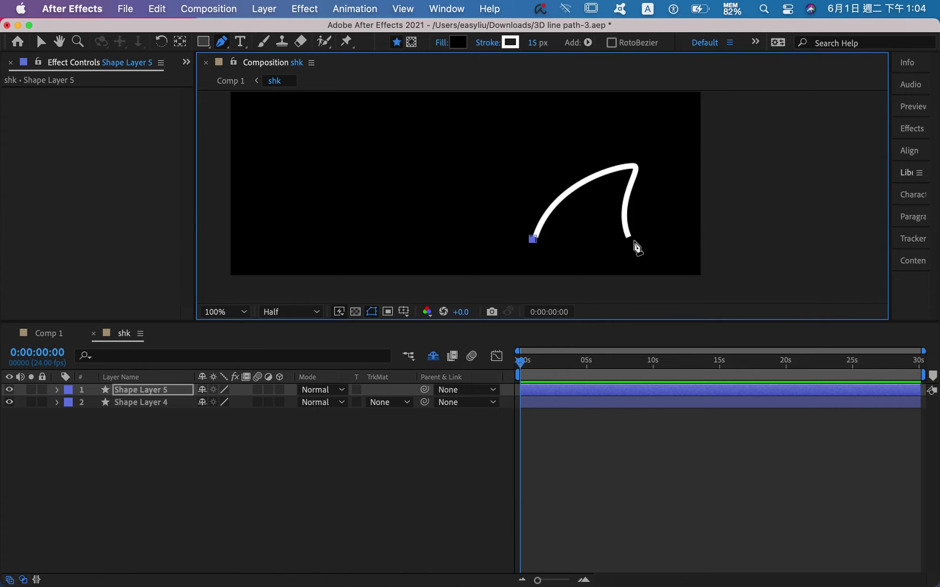
left_click(633, 240)
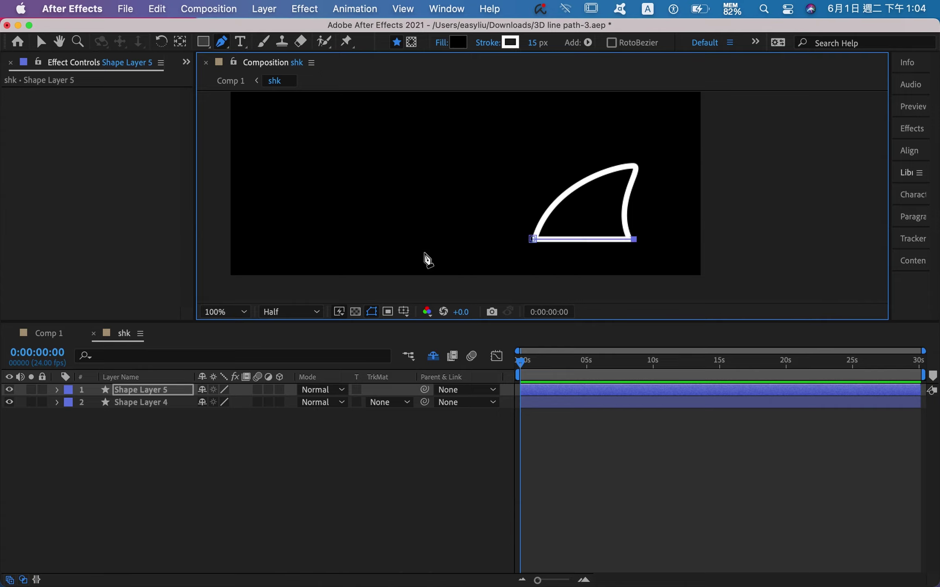
left_click(40, 43)
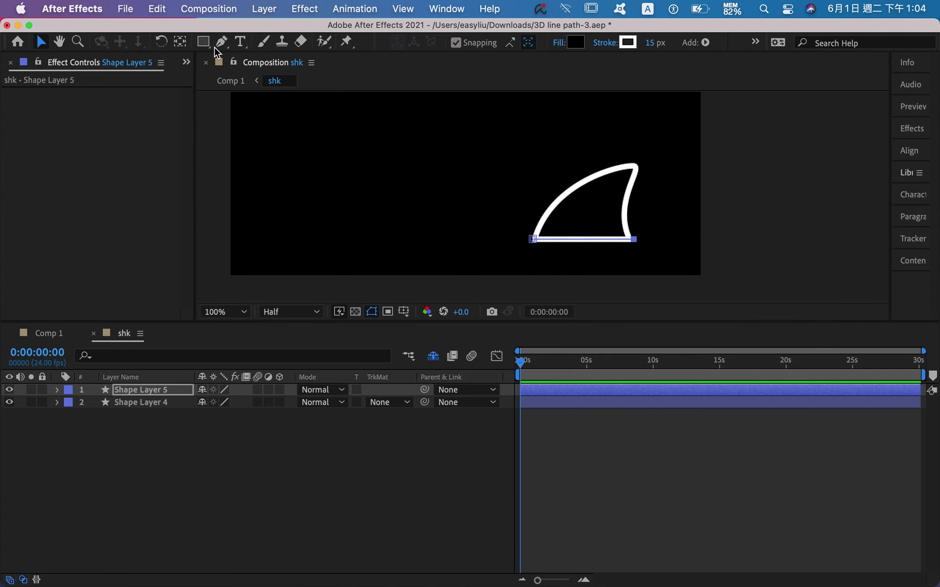
- Apply the Wave Warp effect to the fin's base line and set its wave width to 83
left_click(304, 9)
left_click(322, 46)
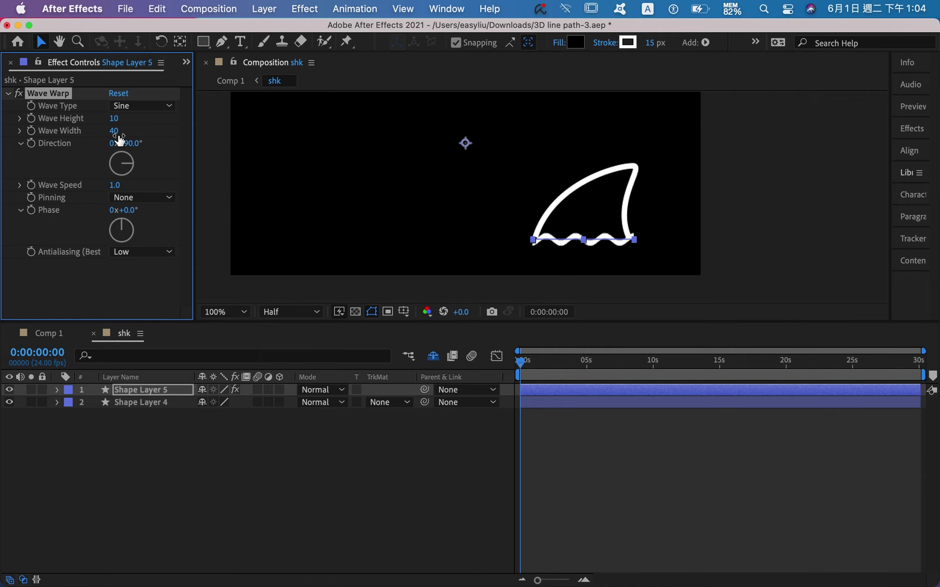
left_click_drag(116, 132, 433, 131)
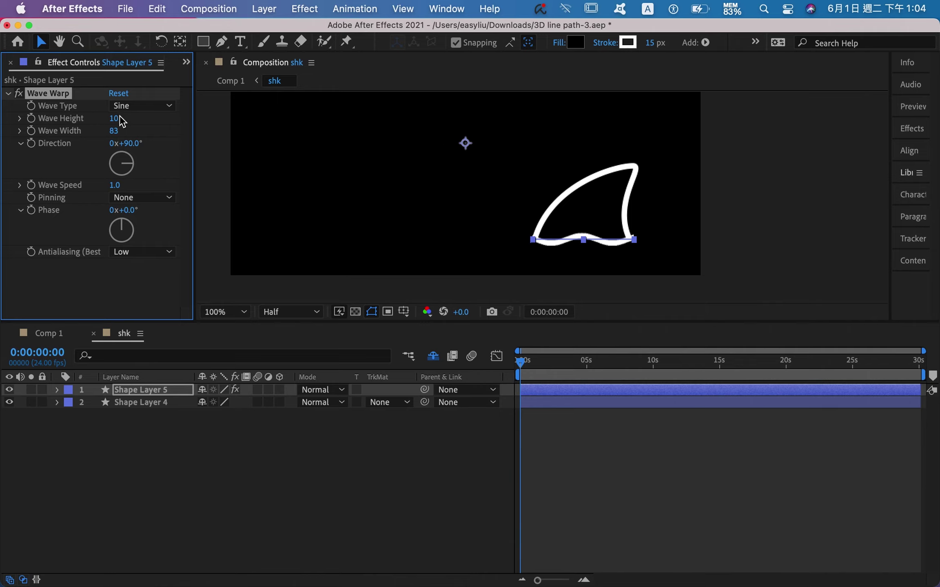
- Scrub to 0:00:11:10 to preview the base line's wave motion, and check the fin beside the platform in Comp 1
left_click_drag(521, 361, 626, 367)
left_click_drag(628, 363, 675, 372)
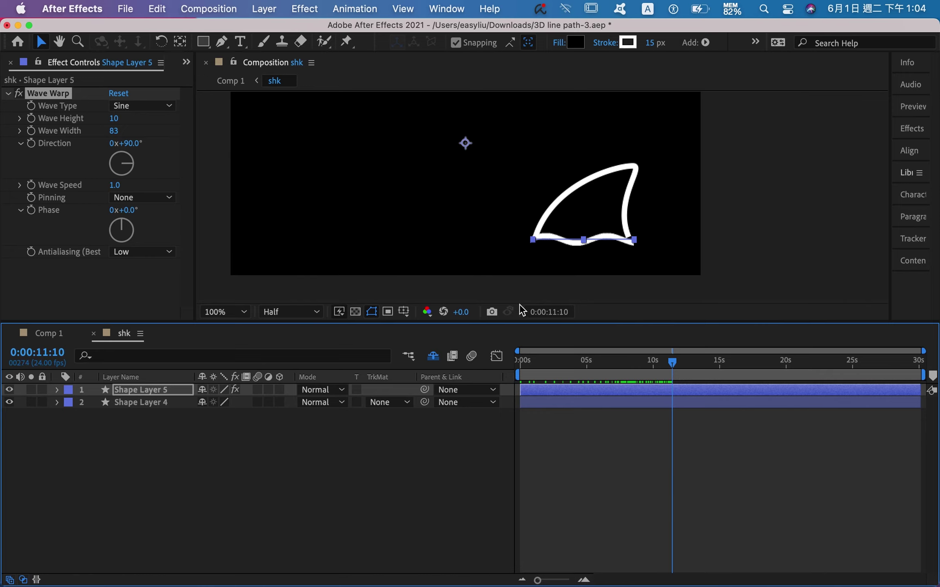
left_click(56, 334)
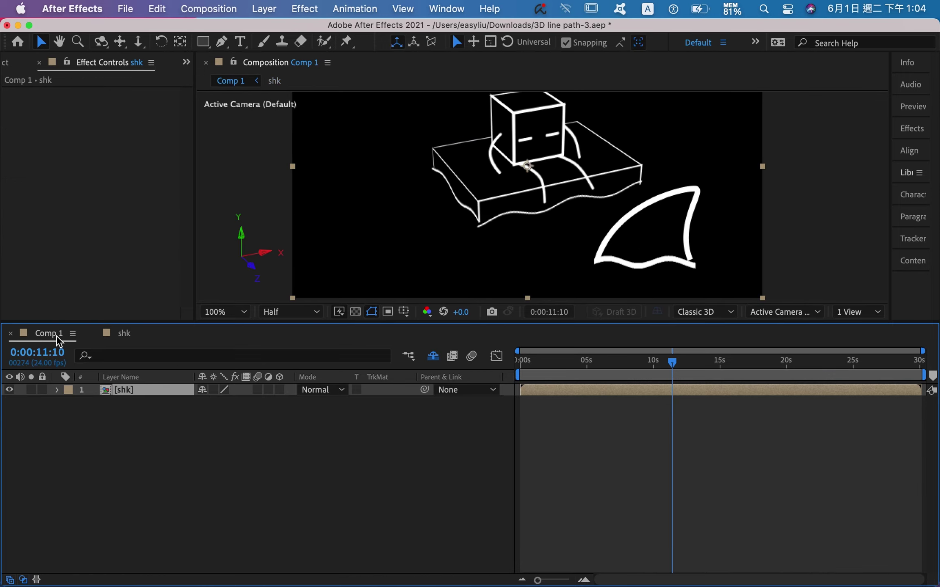
left_click(128, 337)
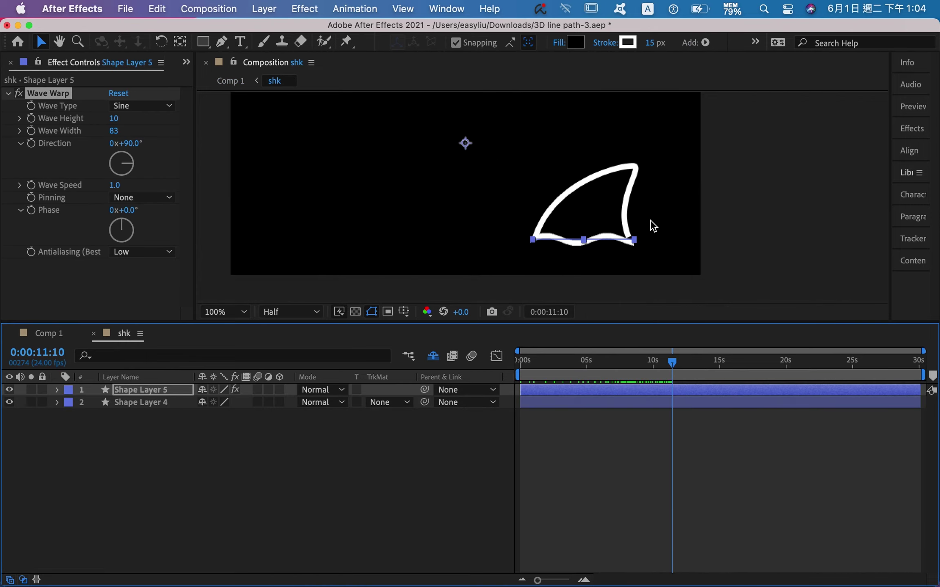
- Move the wavy base line in shk slightly up and nudge it right so it meets the fin's lower ends
key("period")
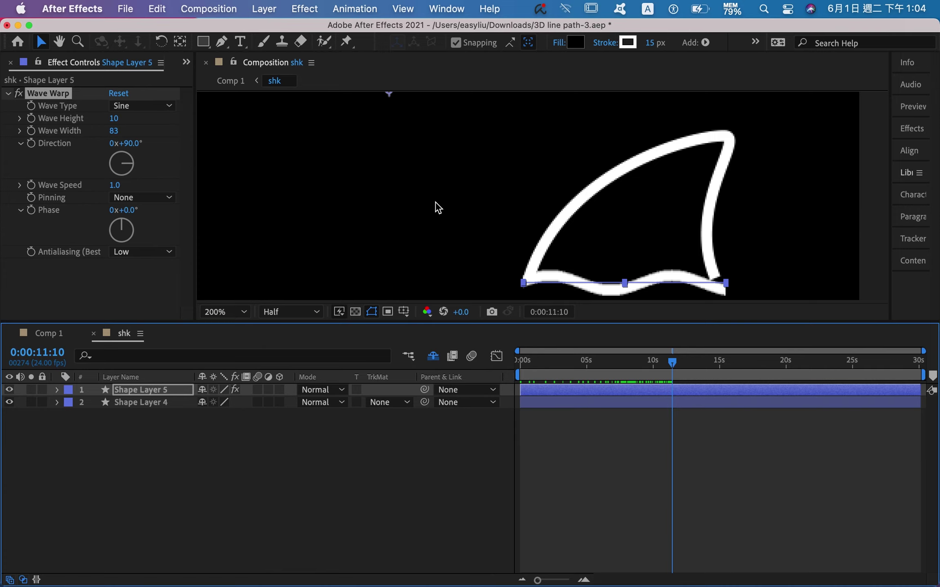
key("comma")
key("period")
key("period")
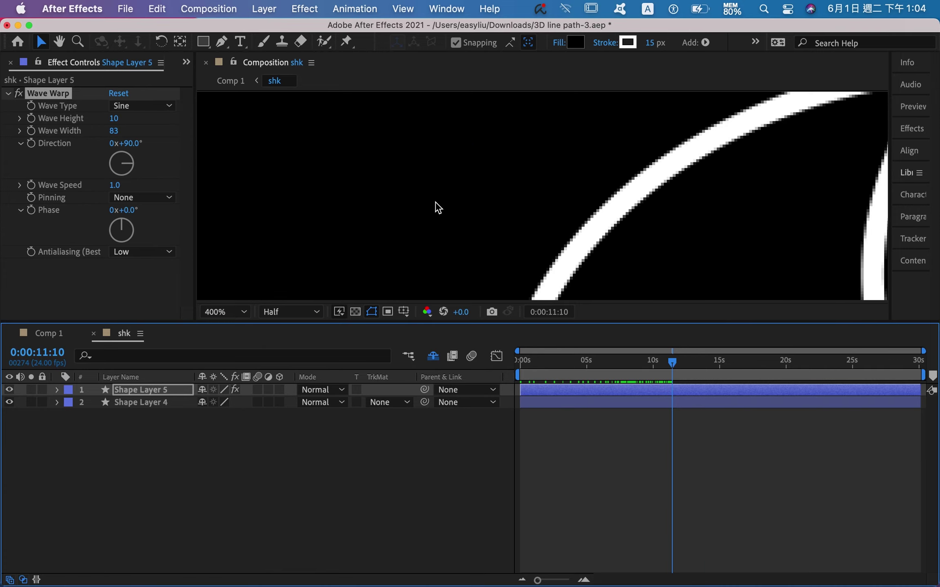
key("h")
mouse_move(512, 208)
left_mouse_down()
mouse_move(317, 130)
mouse_move(186, 126)
mouse_move(516, 153)
left_mouse_up()
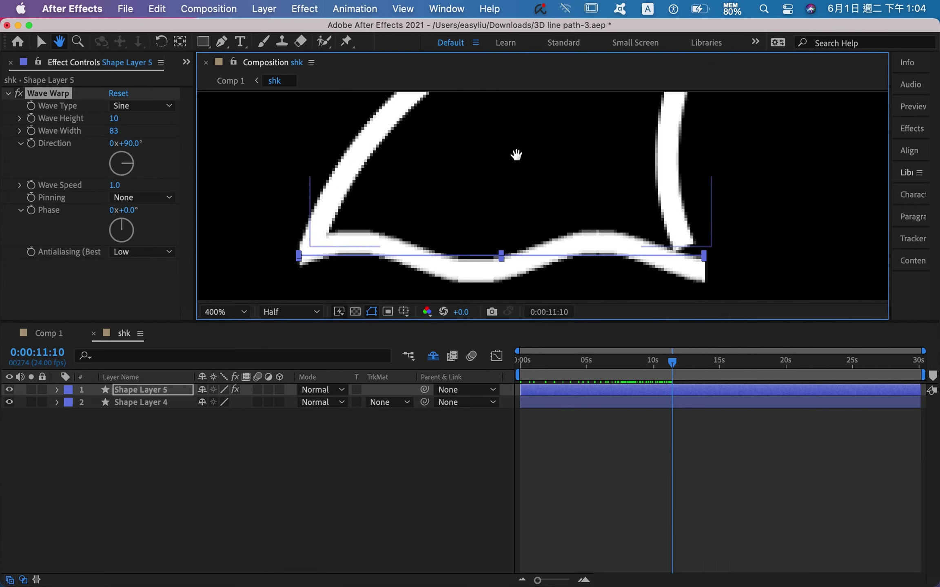
key("v")
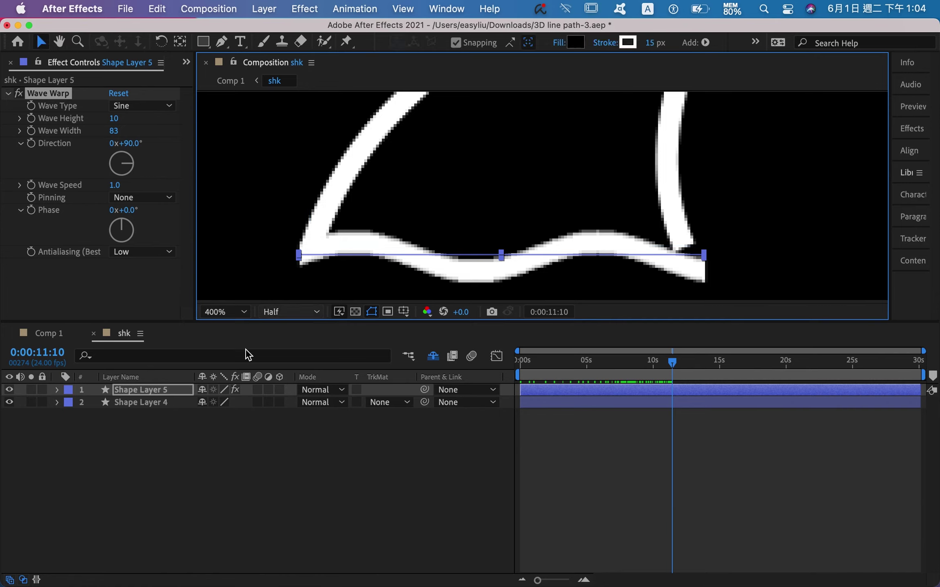
left_click(171, 388)
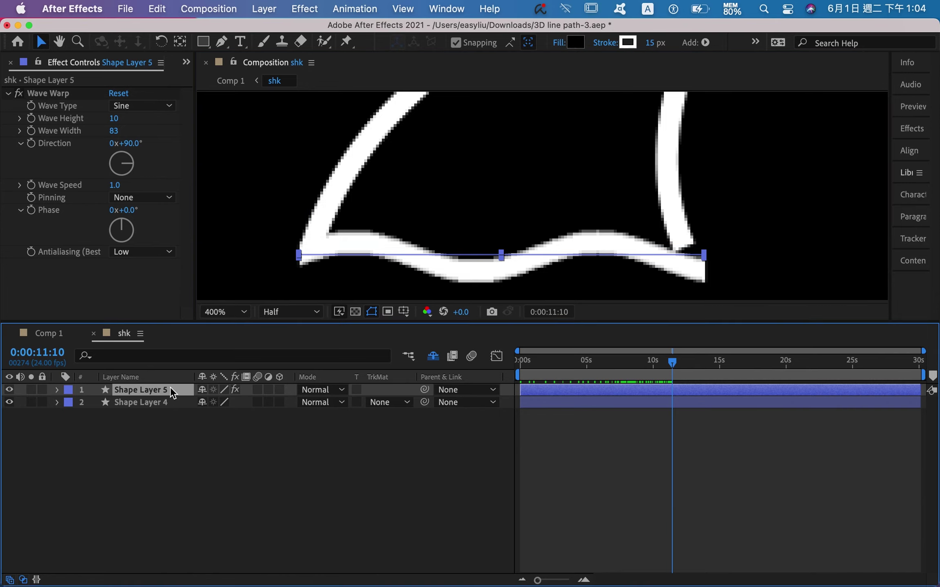
left_click(532, 252)
left_click_drag(532, 253, 528, 227)
key("super+z")
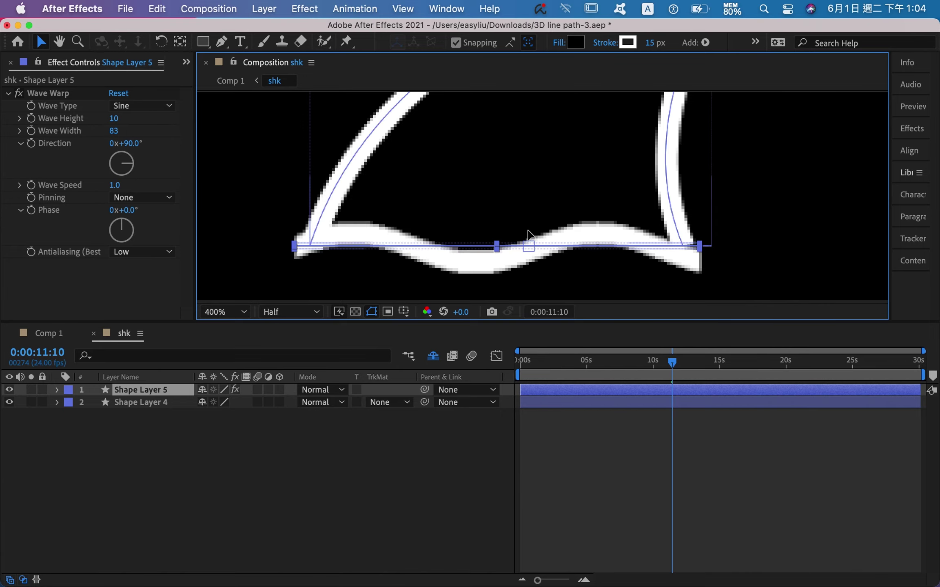
left_click(528, 230)
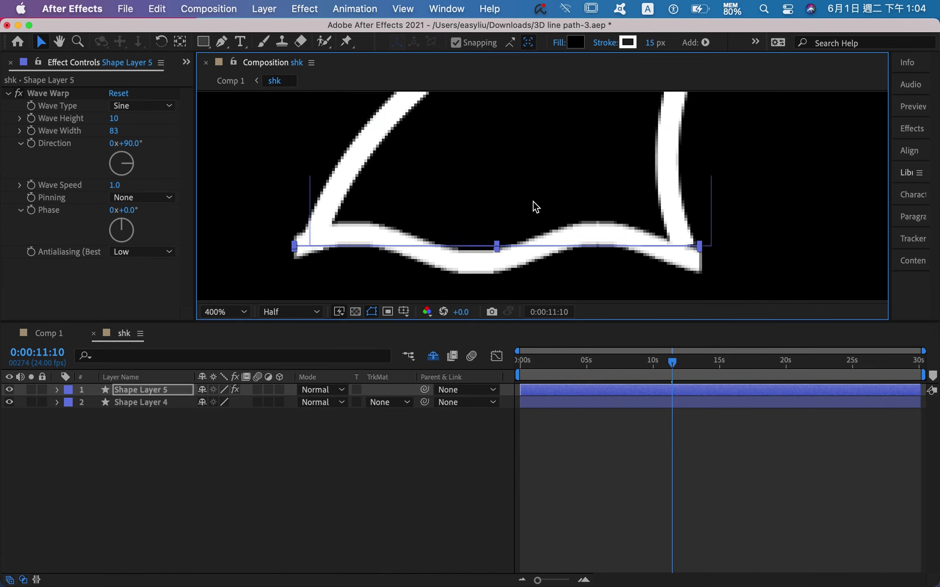
key("Up")
key("Up")
key("Up")
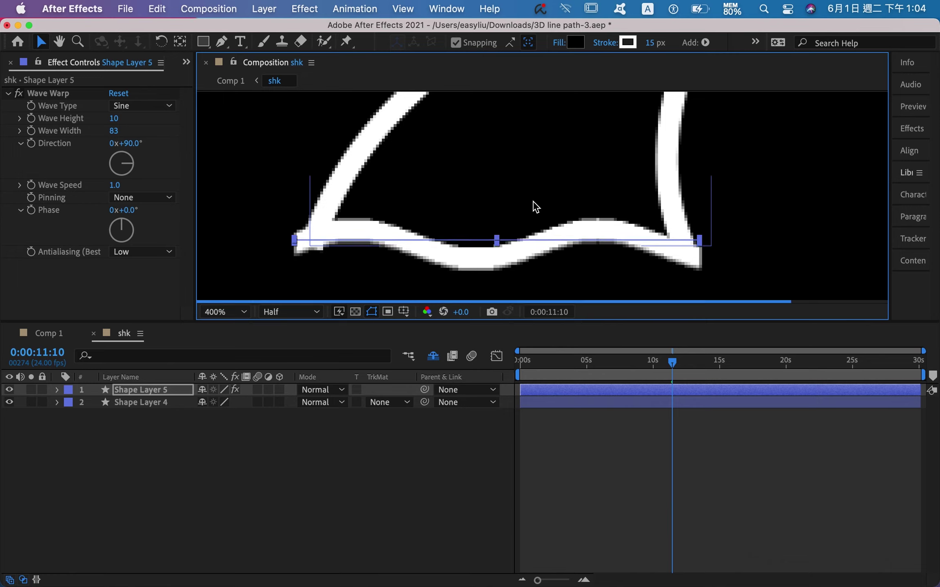
key("Right")
key("Right")
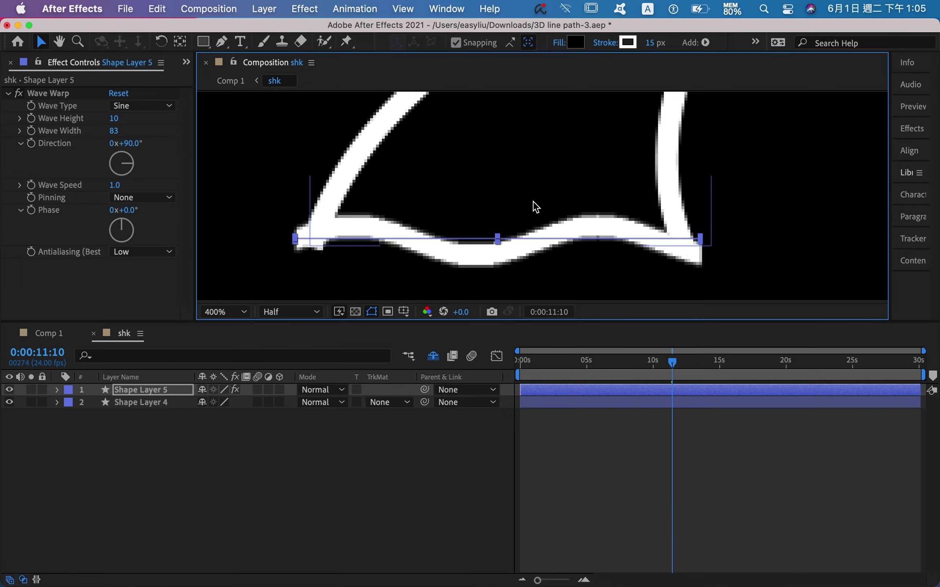
- Deselect the base line and scrub back to 0:00:01:06 to check how the wave meets the fin's corners
scroll(536, 207, "up", 1)
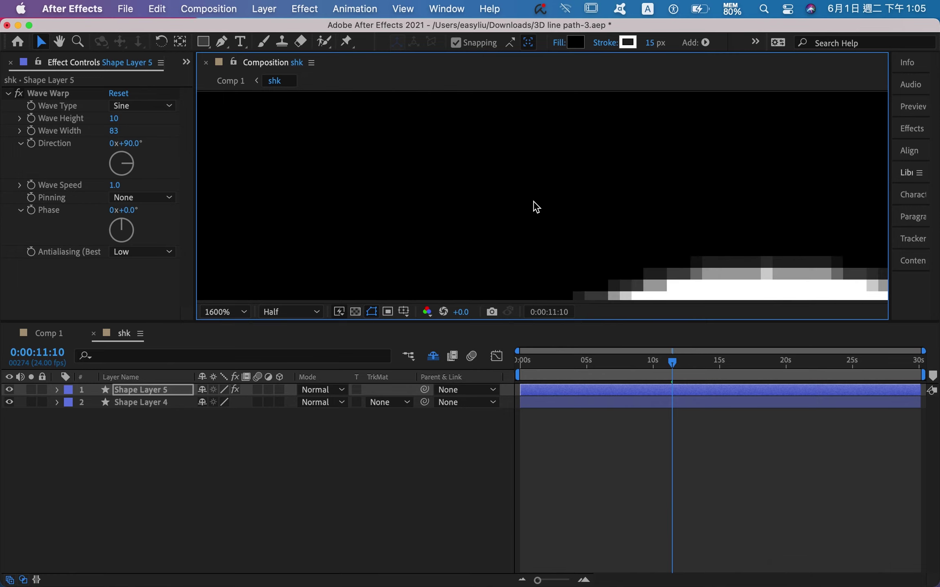
scroll(536, 207, "down", 2)
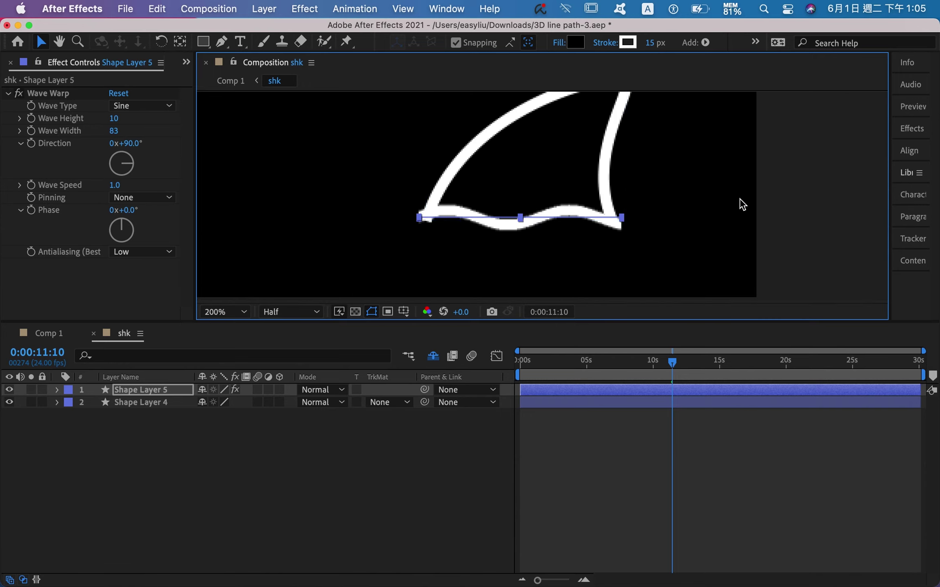
left_click(801, 205)
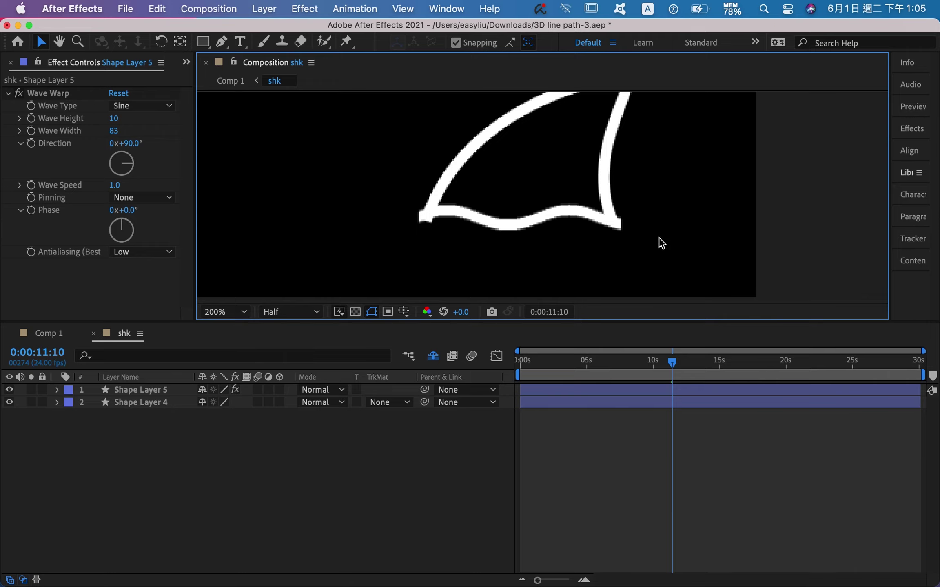
left_click(641, 361)
left_click_drag(640, 362, 538, 372)
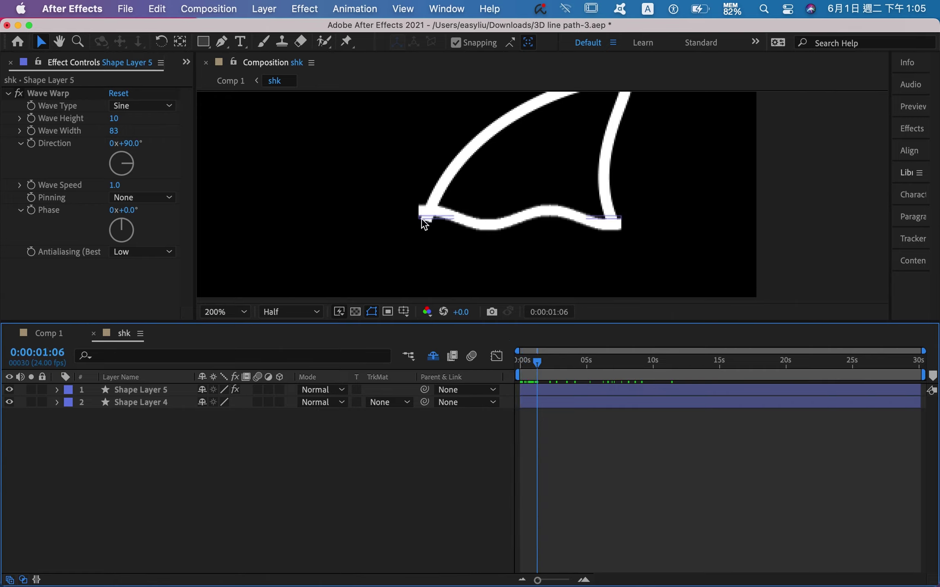
- Draw a region of interest around the shark fin and pull its left edge inward for a tighter frame
key("comma")
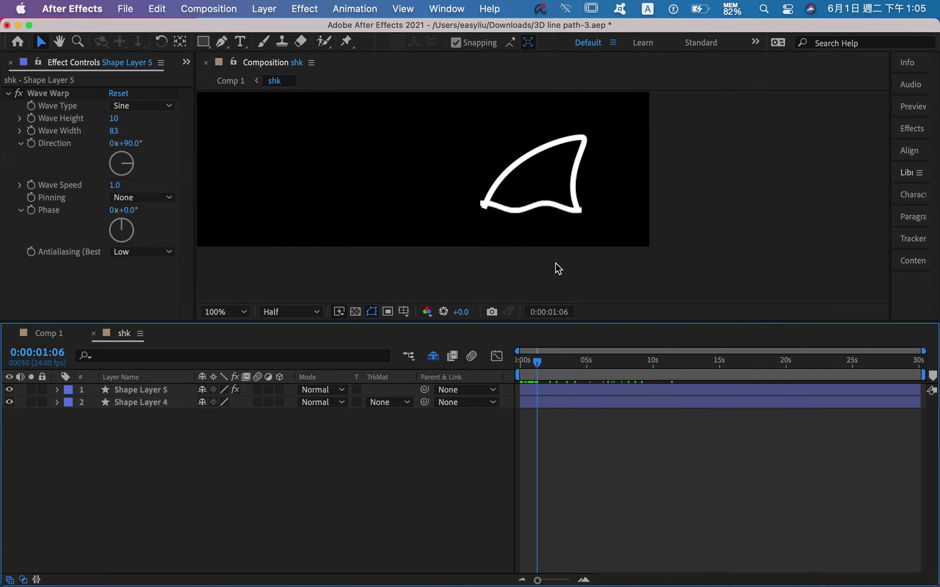
left_click_drag(726, 220, 690, 261)
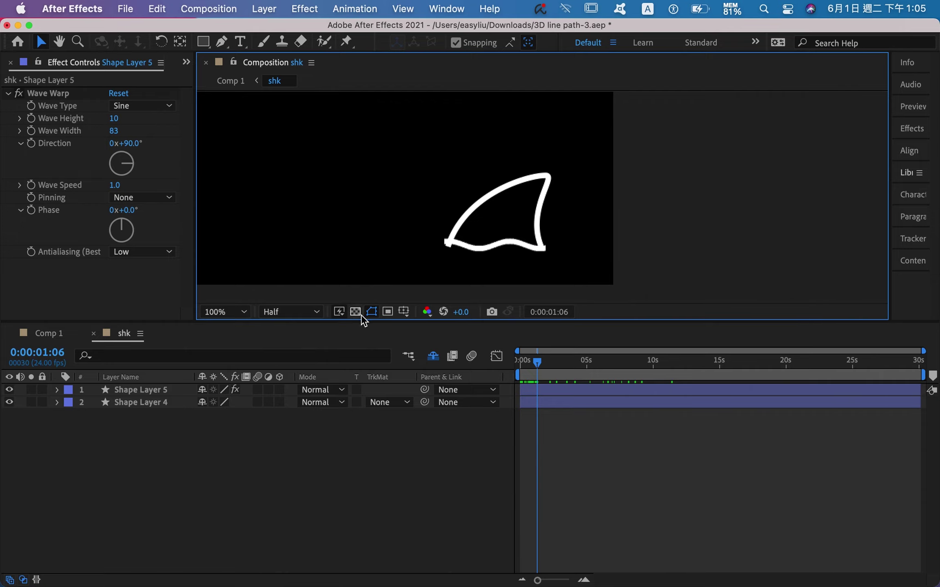
left_click(386, 311)
left_click_drag(422, 156, 560, 263)
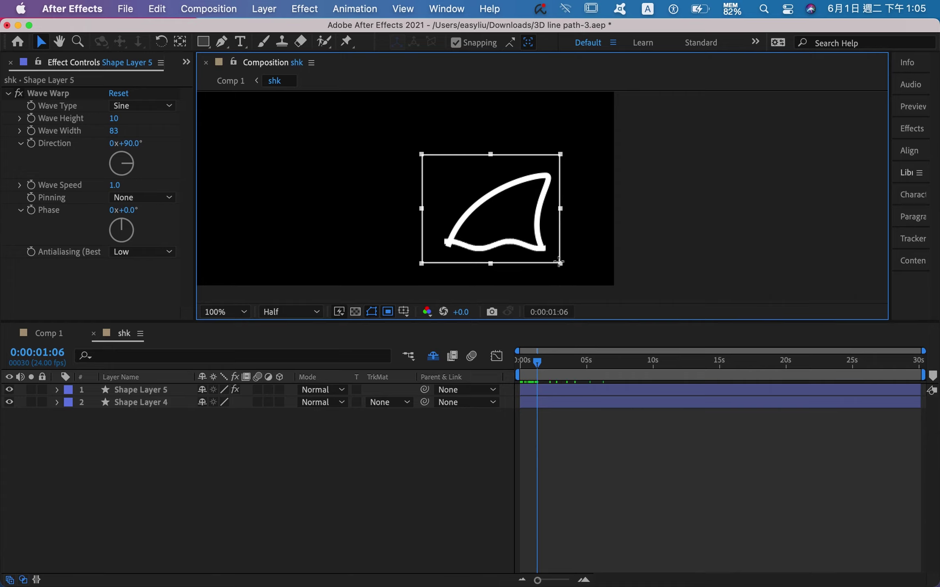
left_click_drag(422, 208, 435, 212)
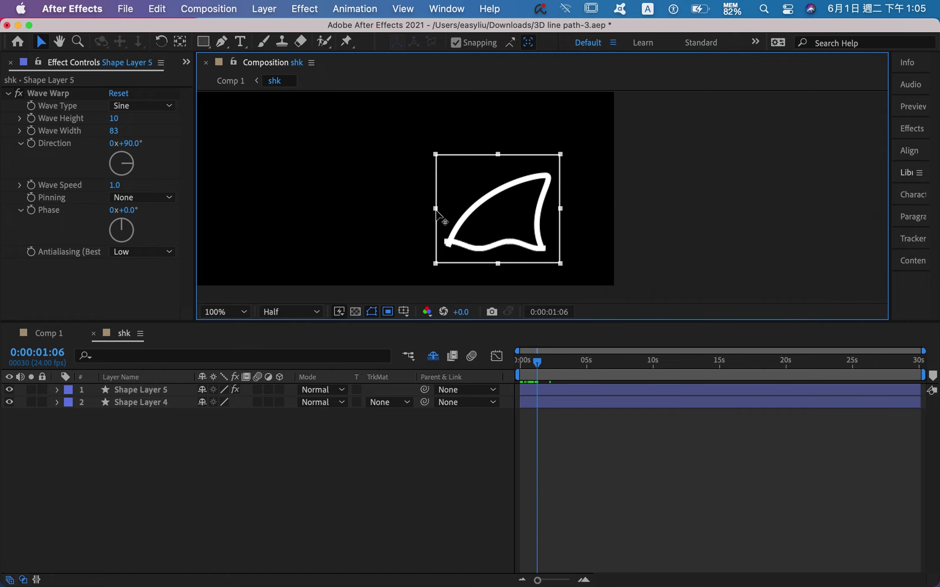
- Lower the region of interest's upper edge toward the fin and crop the shk composition to that region
left_click_drag(498, 154, 498, 164)
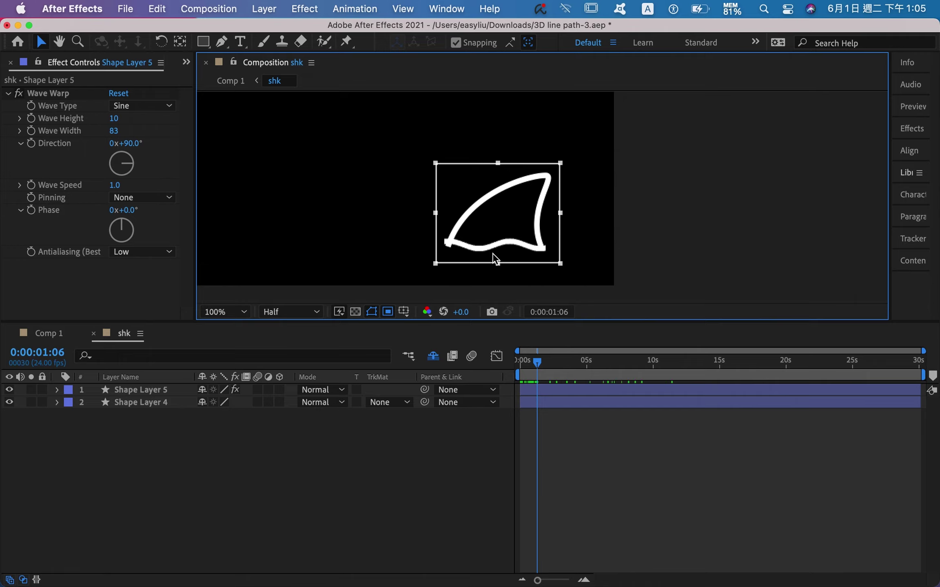
left_click(209, 10)
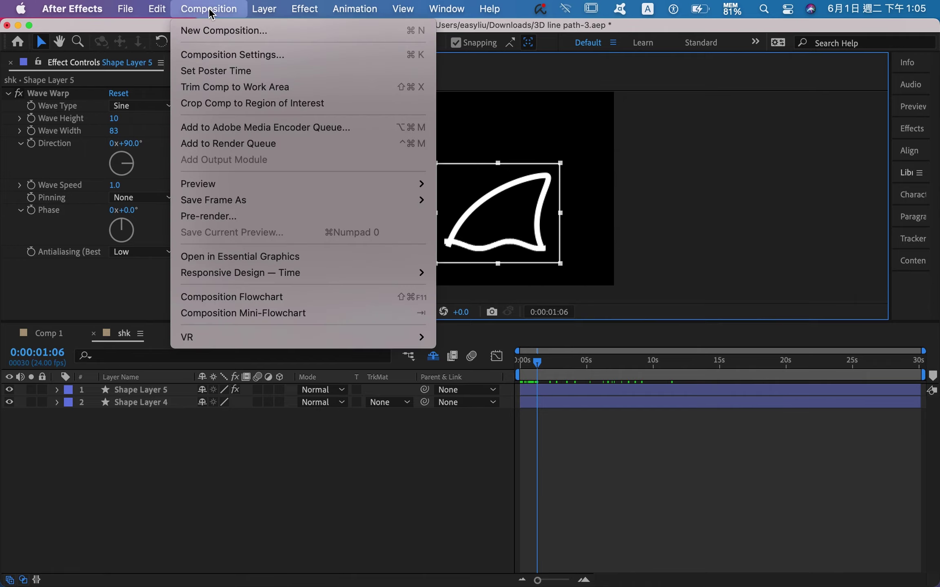
left_click(233, 108)
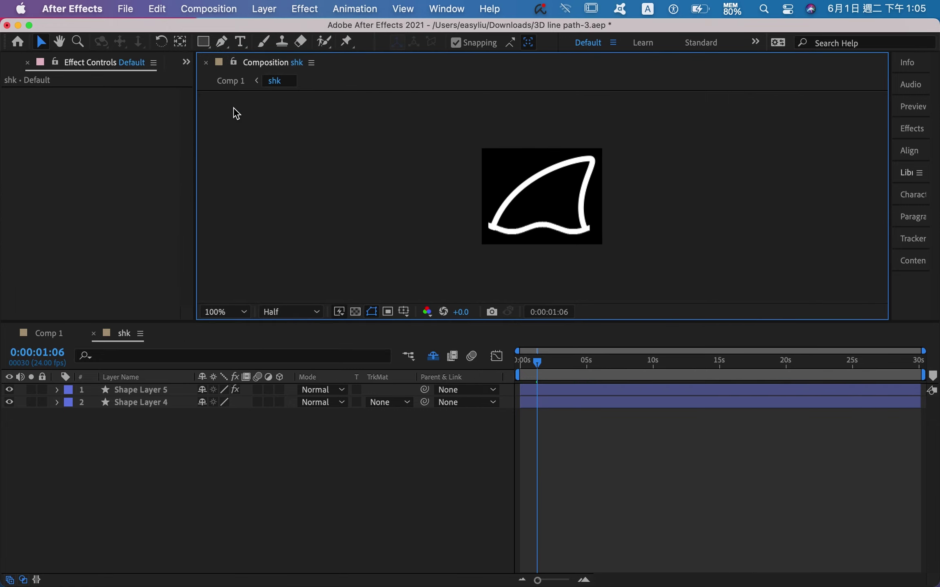
- Play the cropped shk composition from the start to check the base line's wave motion against the fin
left_click_drag(539, 362, 516, 363)
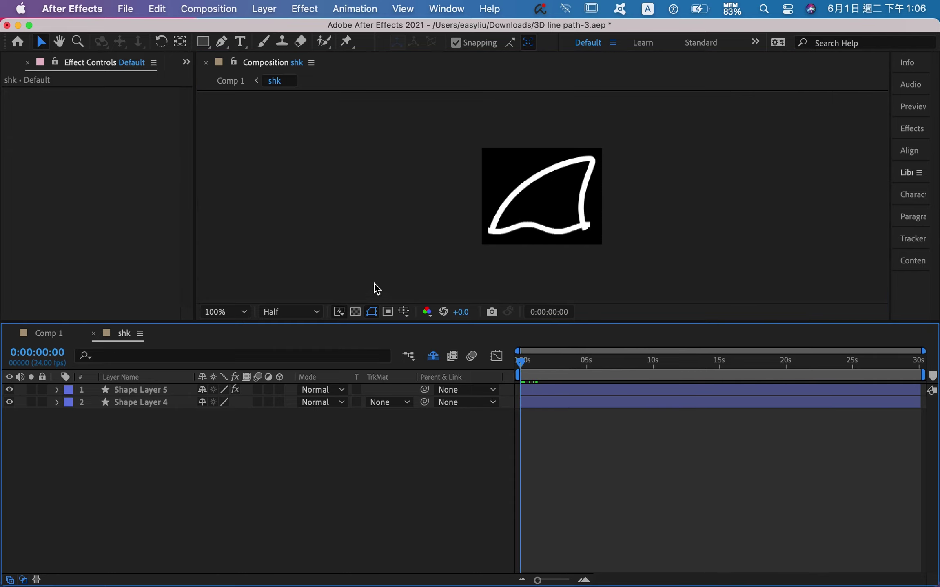
left_click(170, 389)
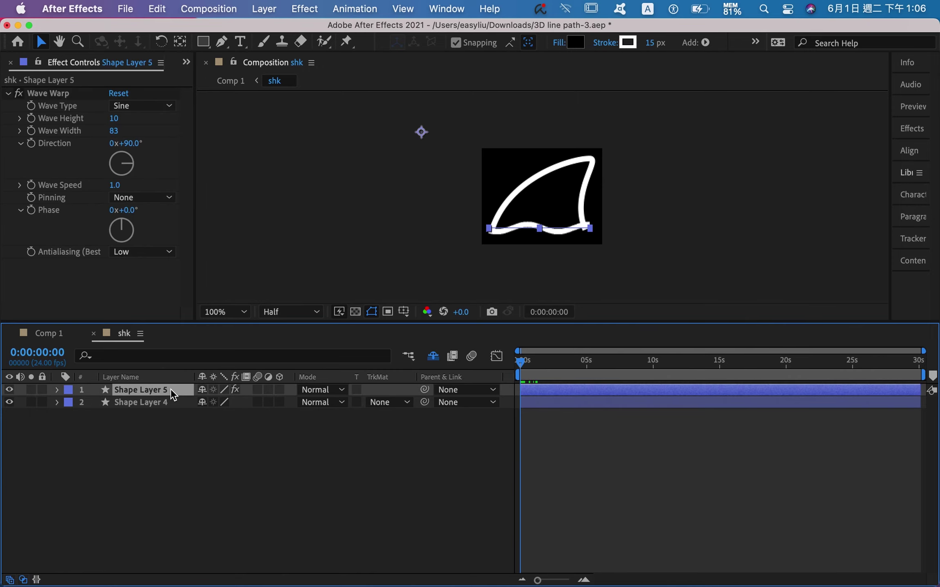
key("space")
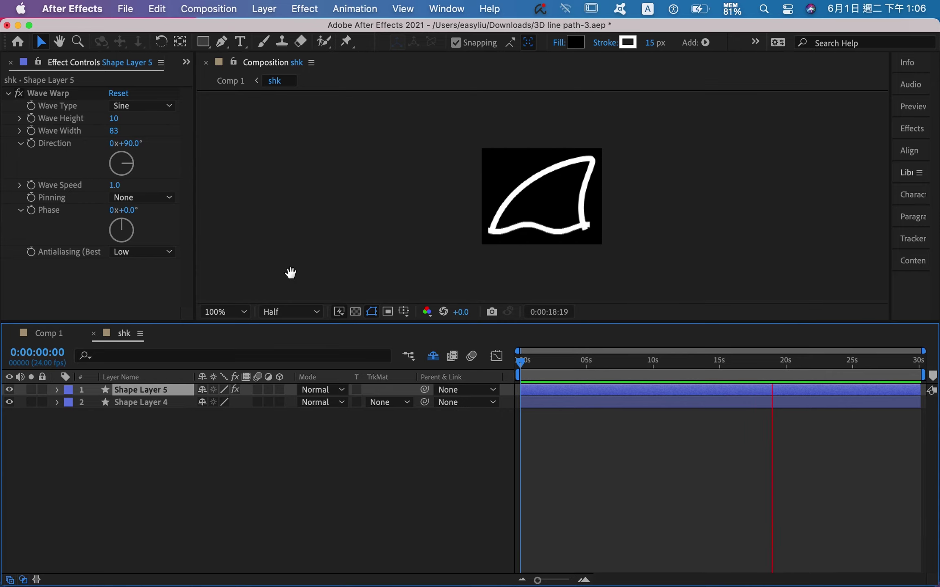
key("space")
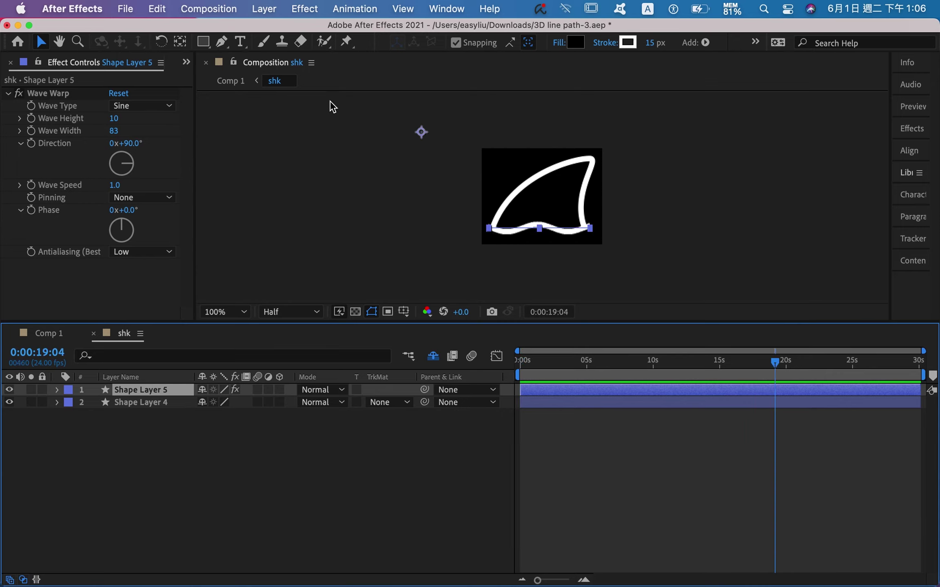
- Move the anchor points of Shape Layer 5 and Shape Layer 4 to the middle of the fin's base
left_click(180, 41)
left_click_drag(422, 132, 534, 230)
key("super+z")
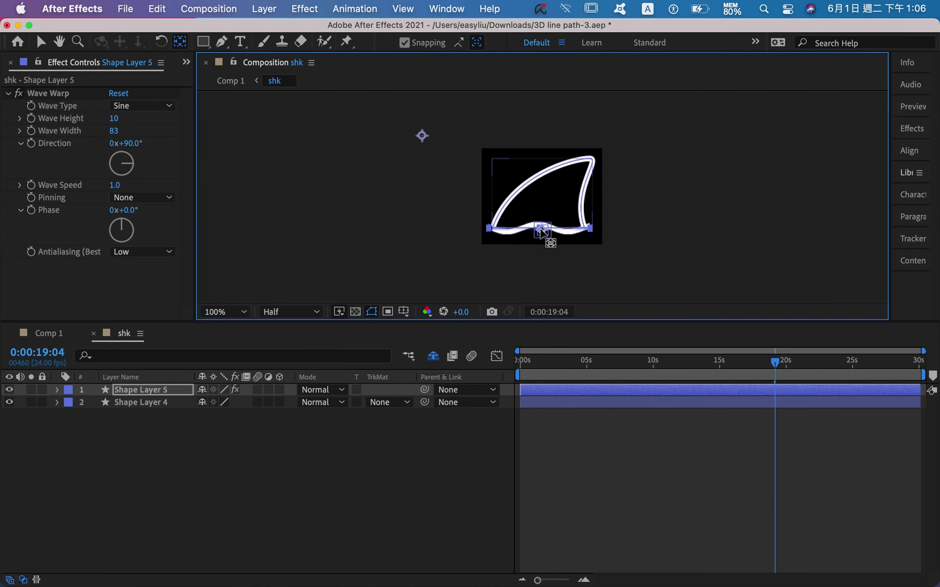
left_click(159, 403)
left_click_drag(422, 134, 541, 229)
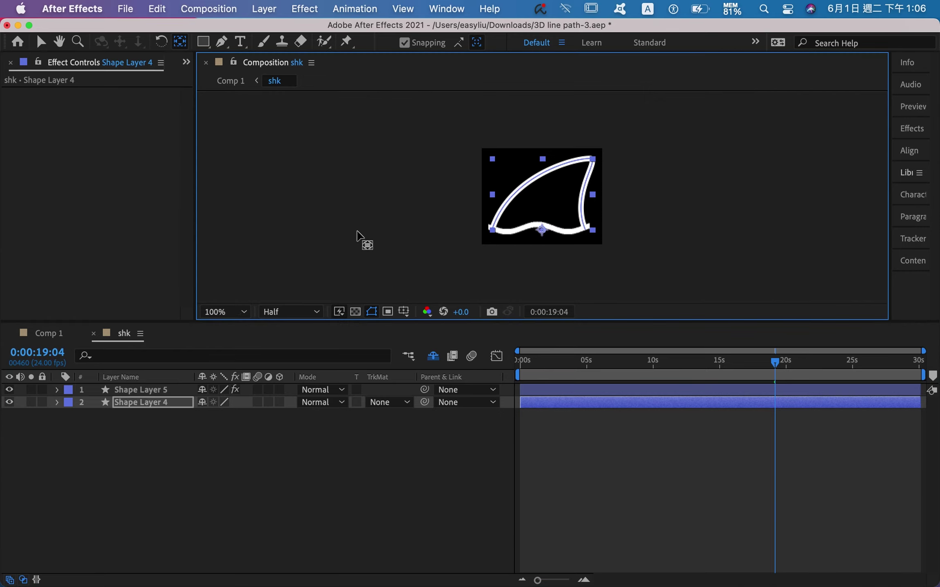
- Rename Shape Layer 5 as wave and return to the Selection tool
left_click(140, 391)
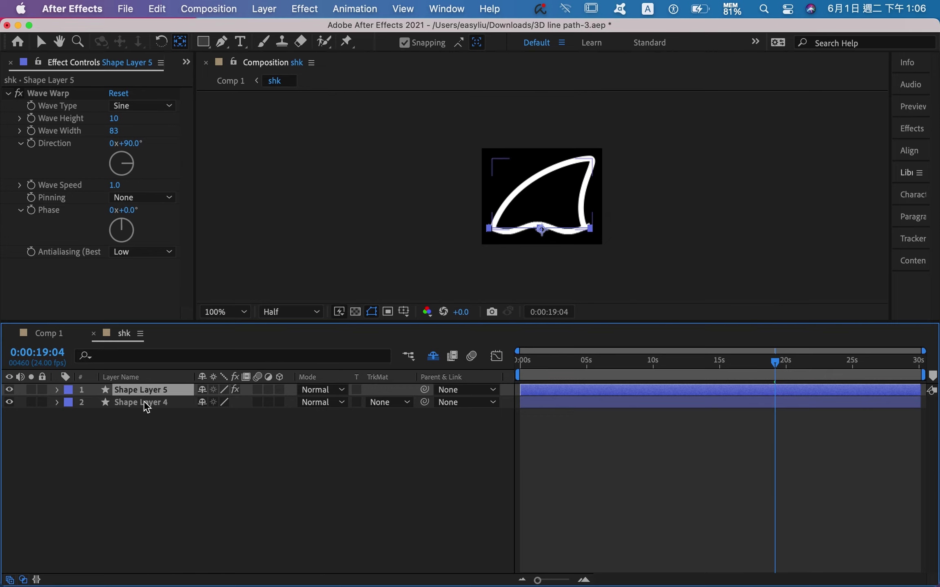
left_click(144, 404)
left_click(148, 393)
right_click(149, 391)
left_click(168, 556)
type("wave")
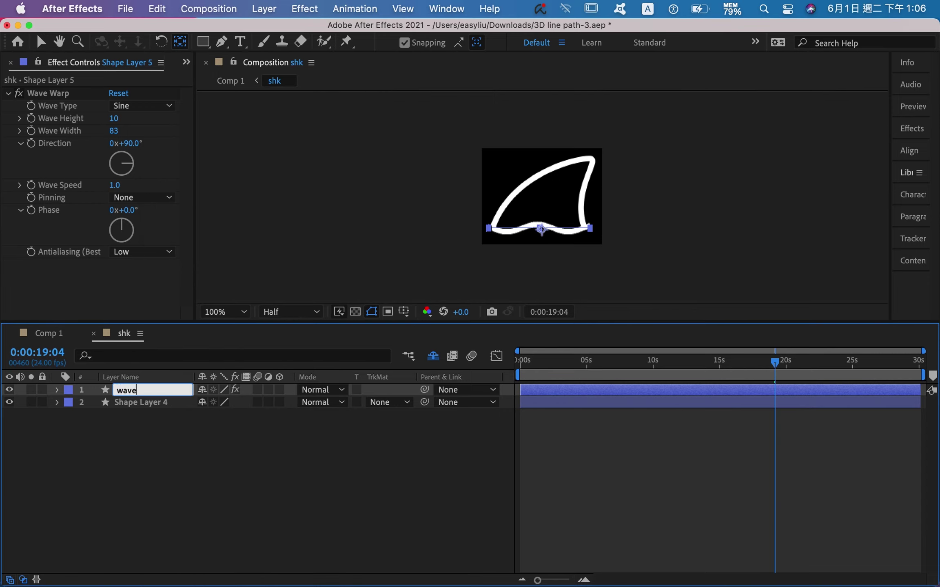
key("Return")
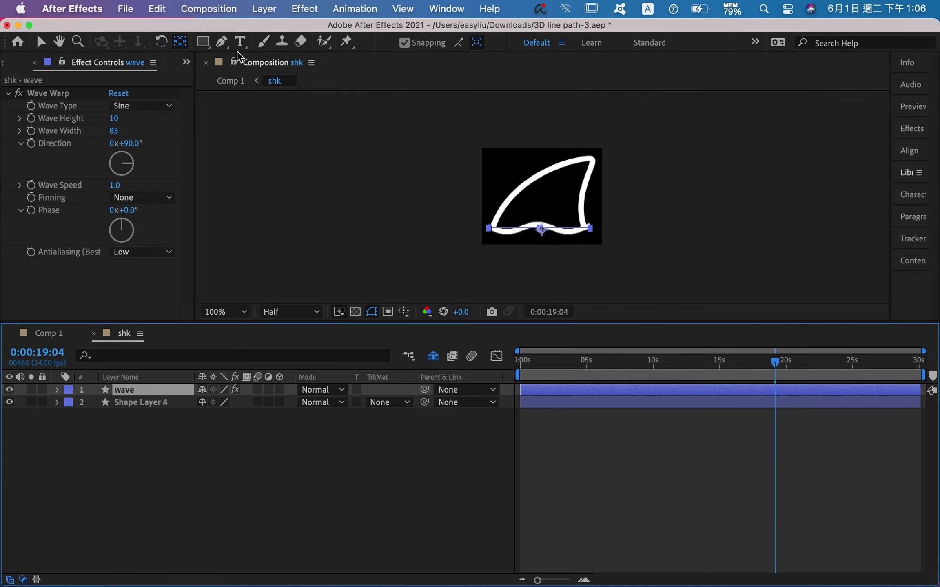
left_click(41, 42)
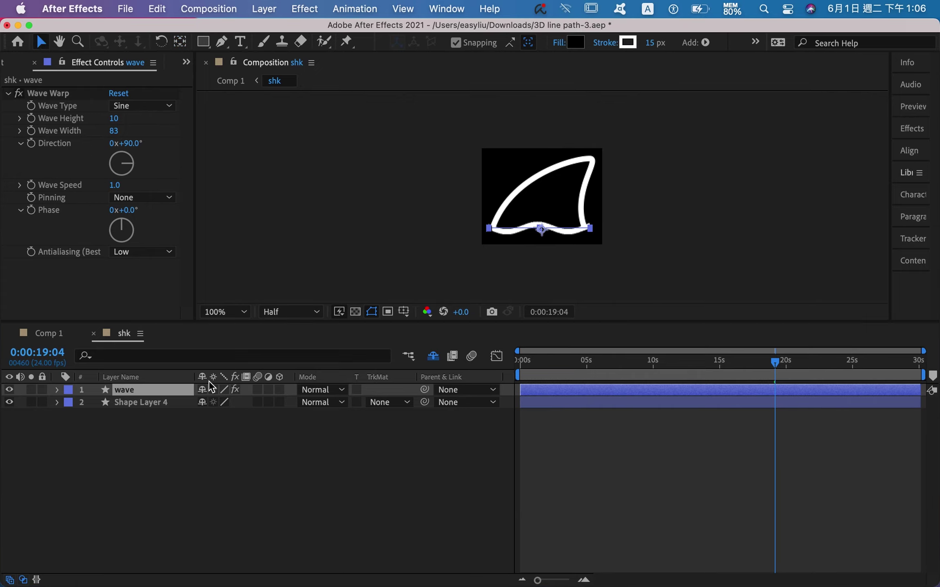
left_click(167, 388)
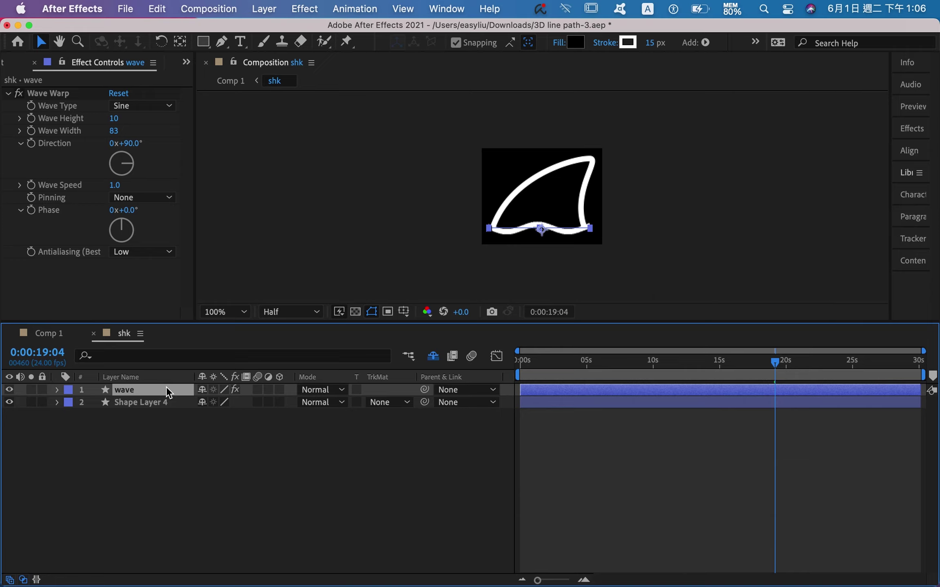
key("cmd+d")
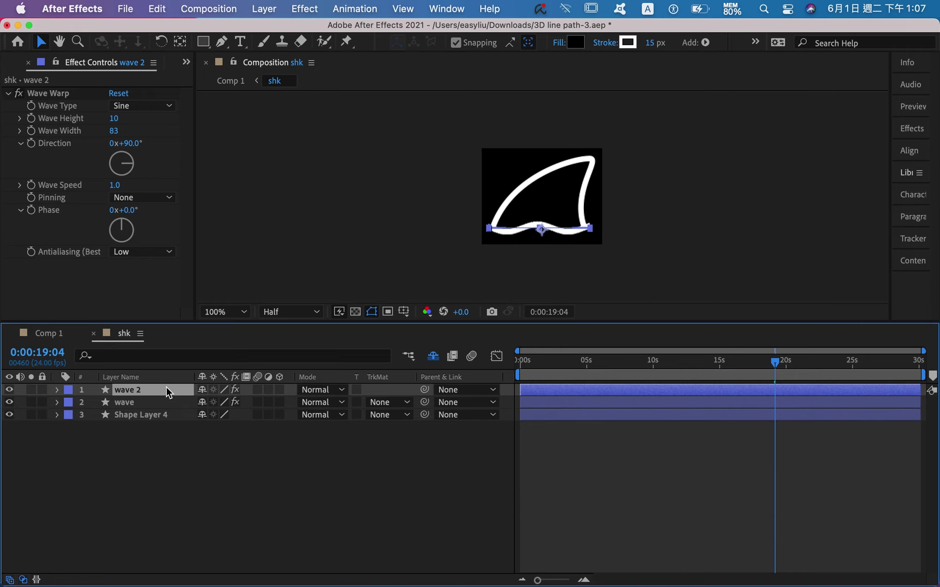
left_click(152, 403)
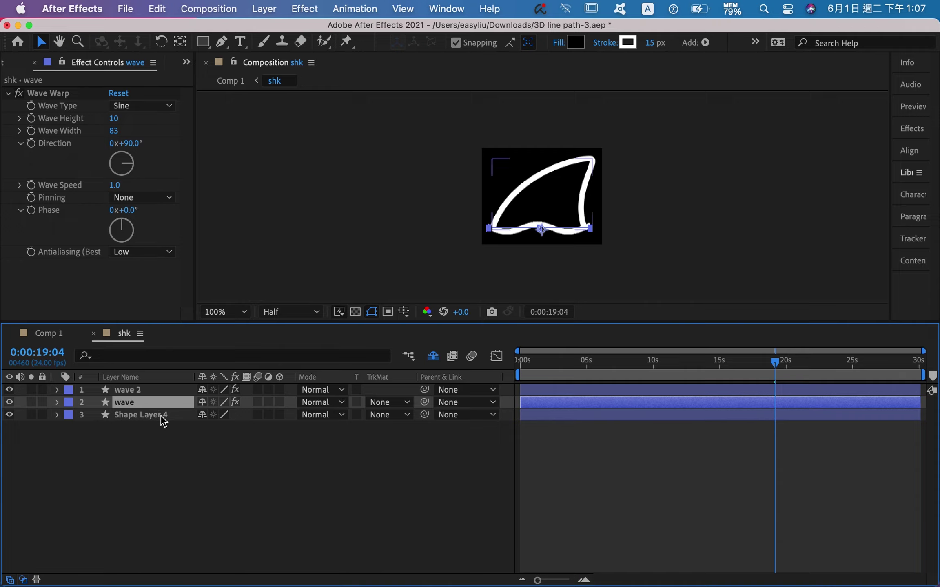
scroll(441, 217, "down", 3)
scroll(441, 217, "up", 3)
scroll(444, 220, "up", 1)
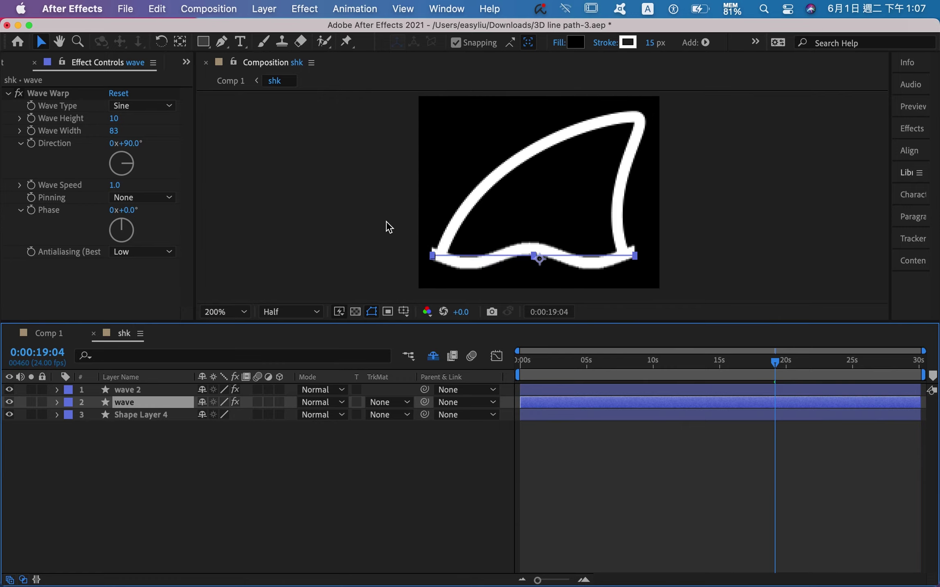
left_click(156, 391)
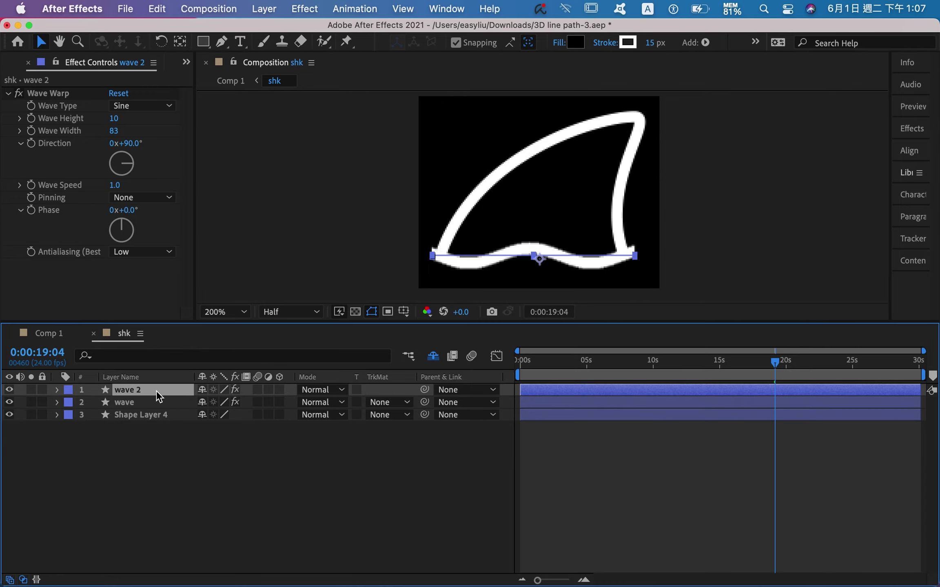
key("Delete")
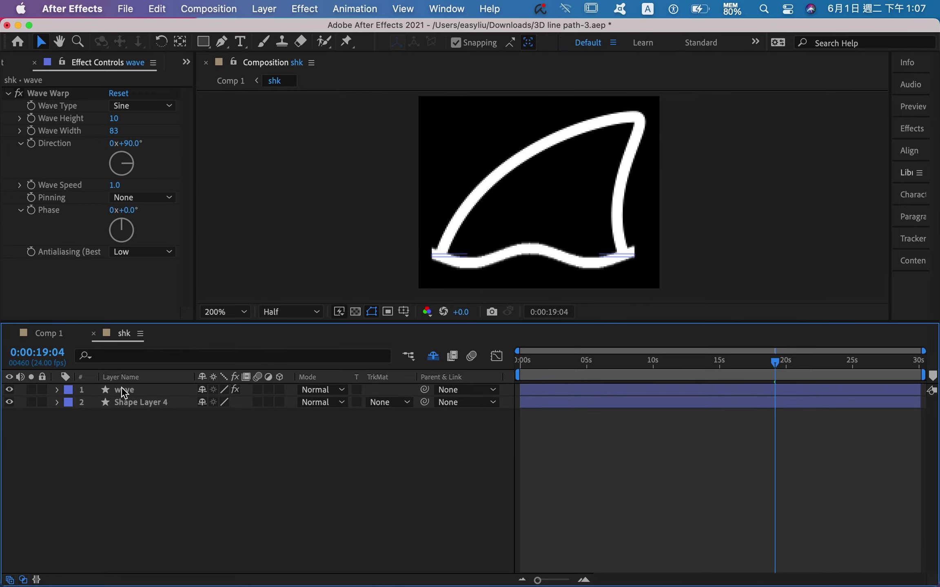
- Set the line cap of the wave layer's Stroke 1 to Round Cap
left_click(58, 390)
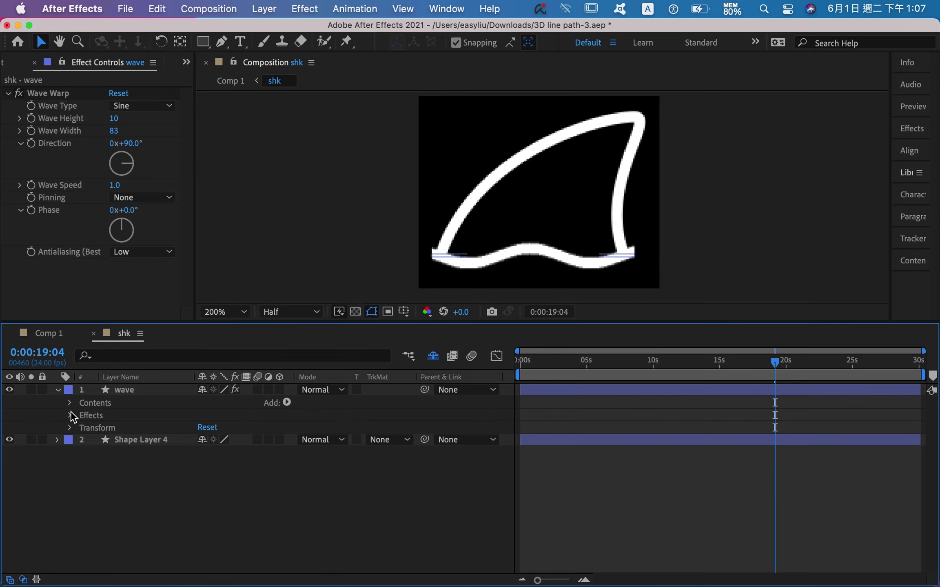
left_click(71, 403)
left_click(83, 415)
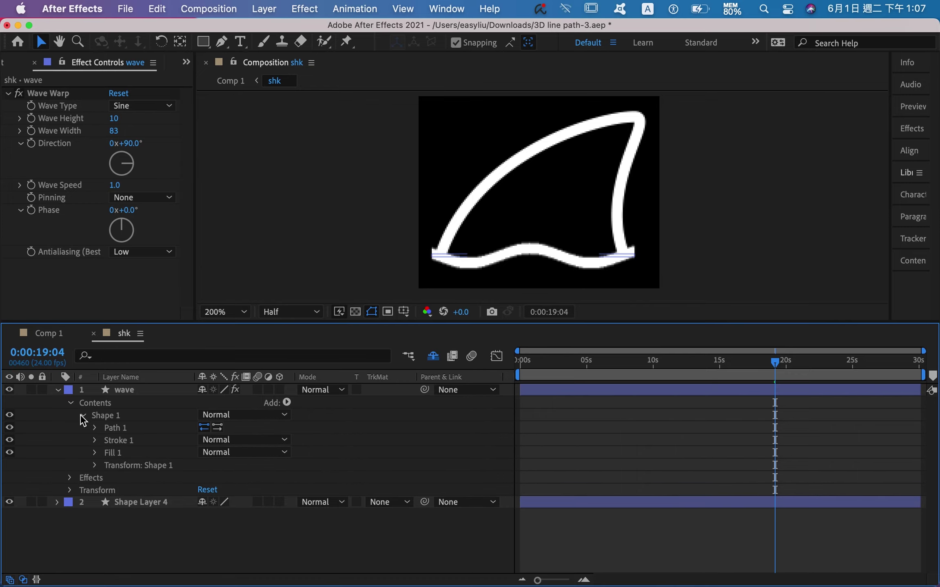
left_click(95, 428)
left_click(95, 428)
left_click(96, 440)
left_click(269, 502)
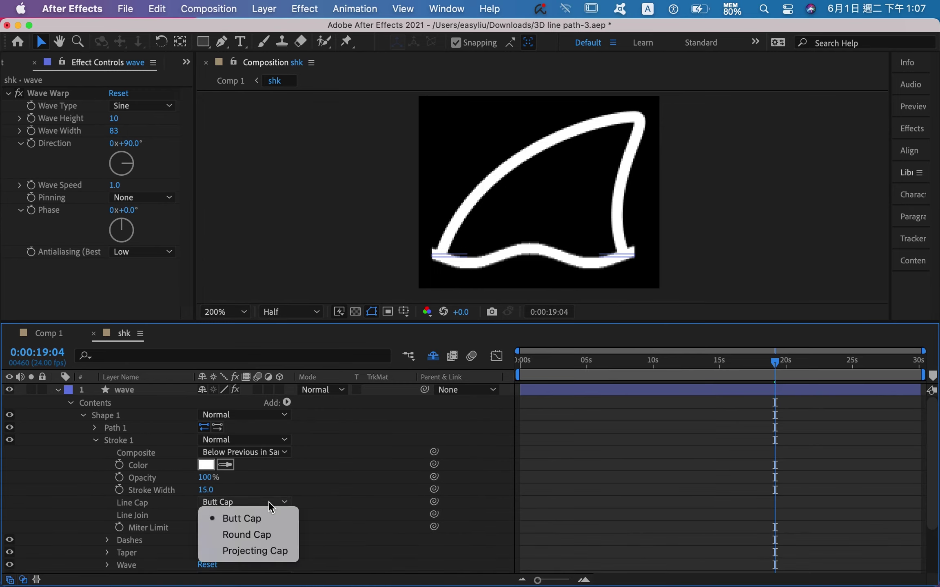
left_click(259, 535)
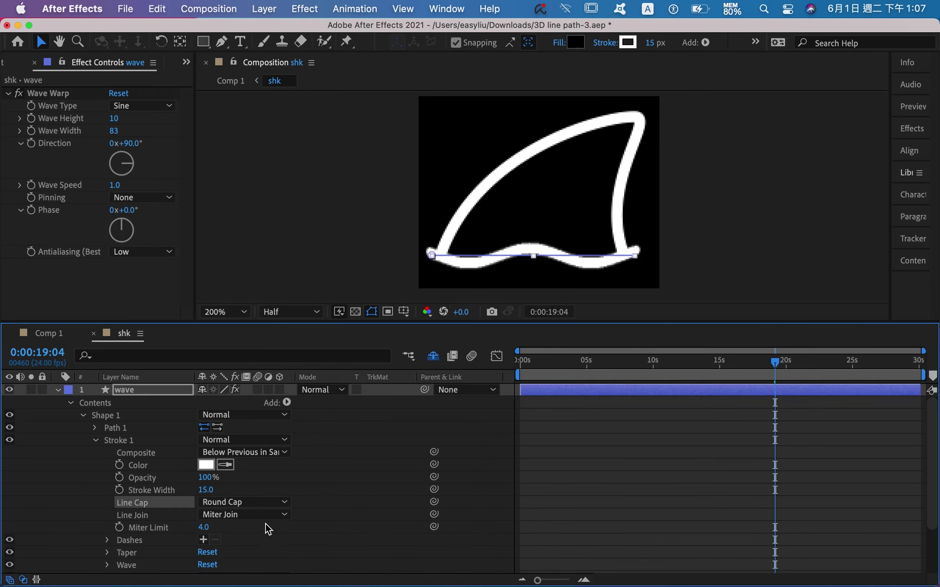
left_click(58, 390)
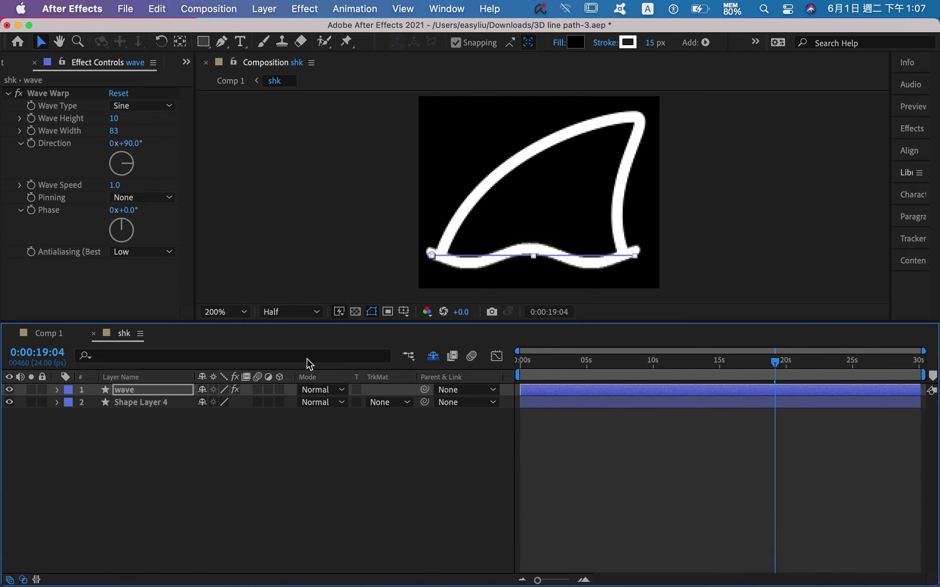
- Duplicate the wave layer and set the original wave's stroke width to 20 px
left_click(138, 393)
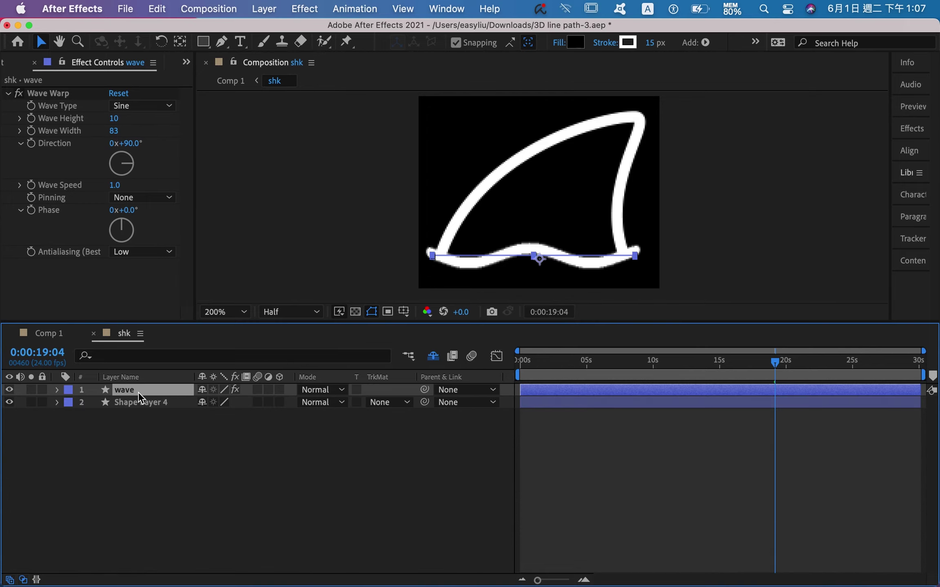
key("super+d")
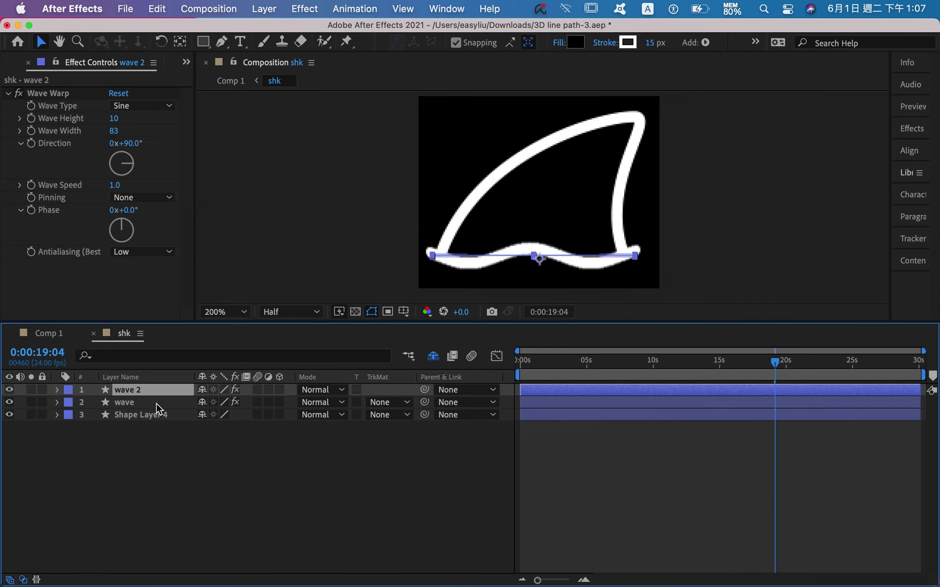
left_click(156, 403)
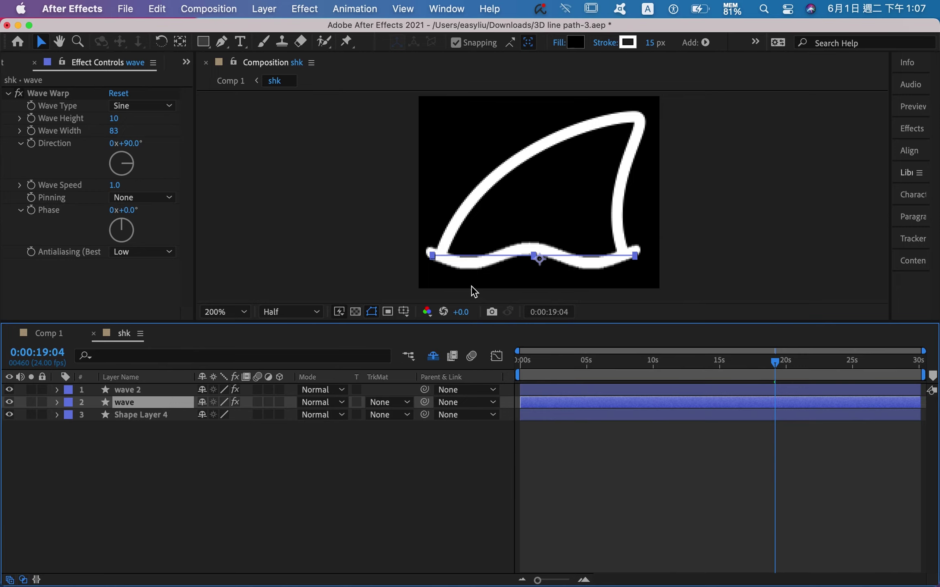
left_click_drag(774, 360, 742, 363)
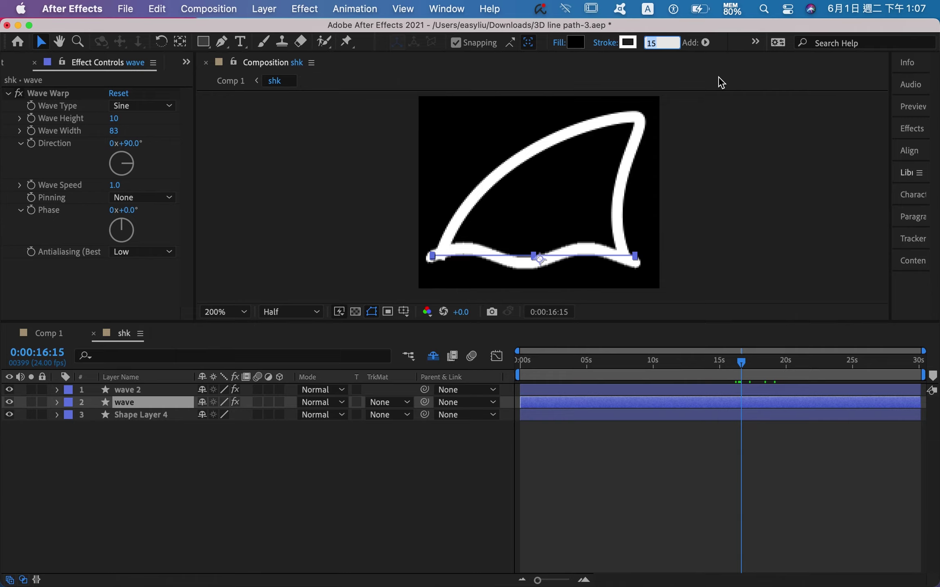
type("20")
key("Return")
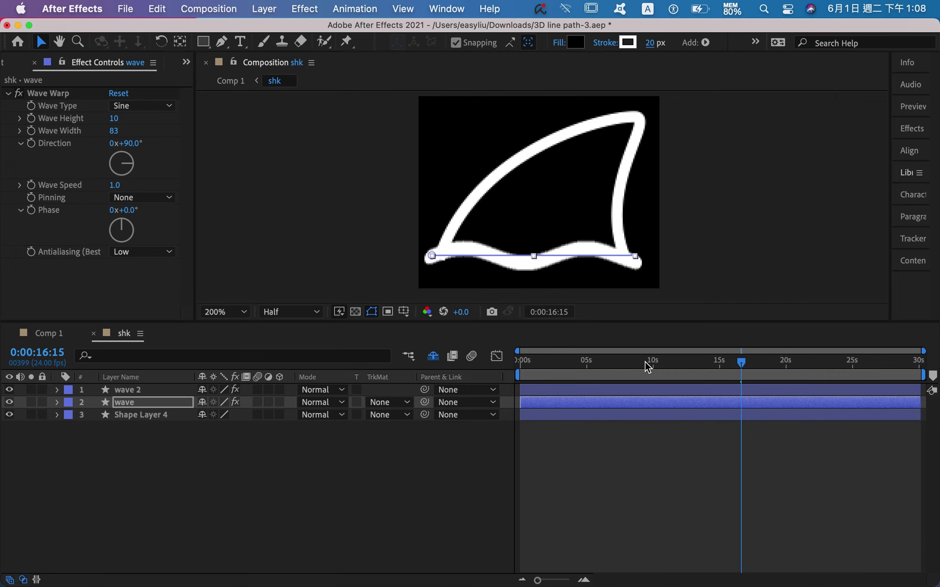
- Check the wave at 0:00:10:13 and set the original wave's stroke width to 30 px
left_click_drag(737, 369, 661, 369)
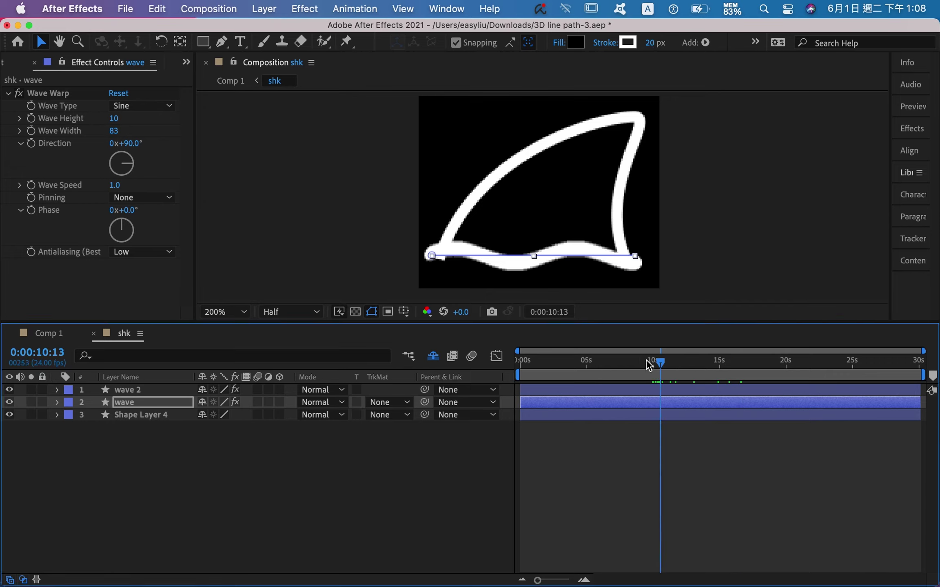
left_click(152, 404)
left_click(652, 42)
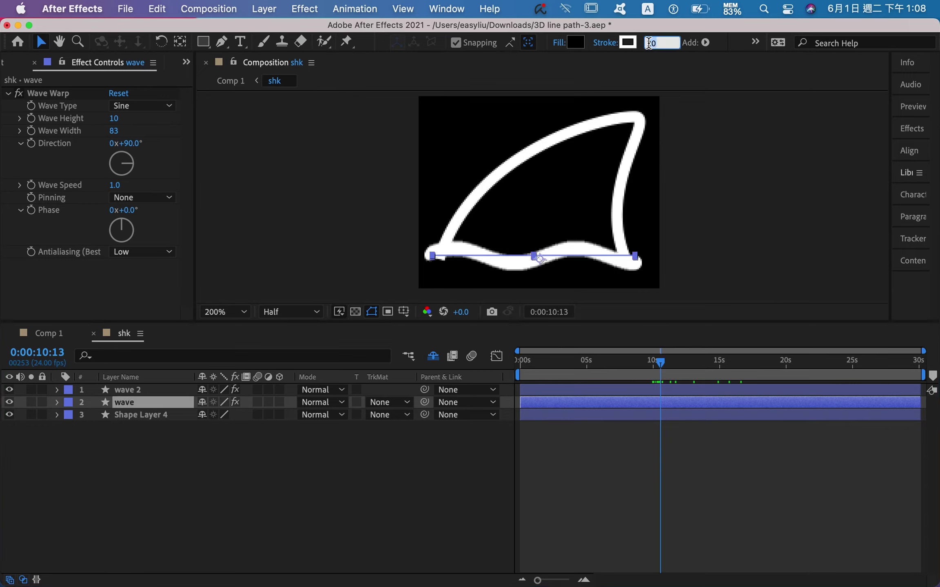
type("3")
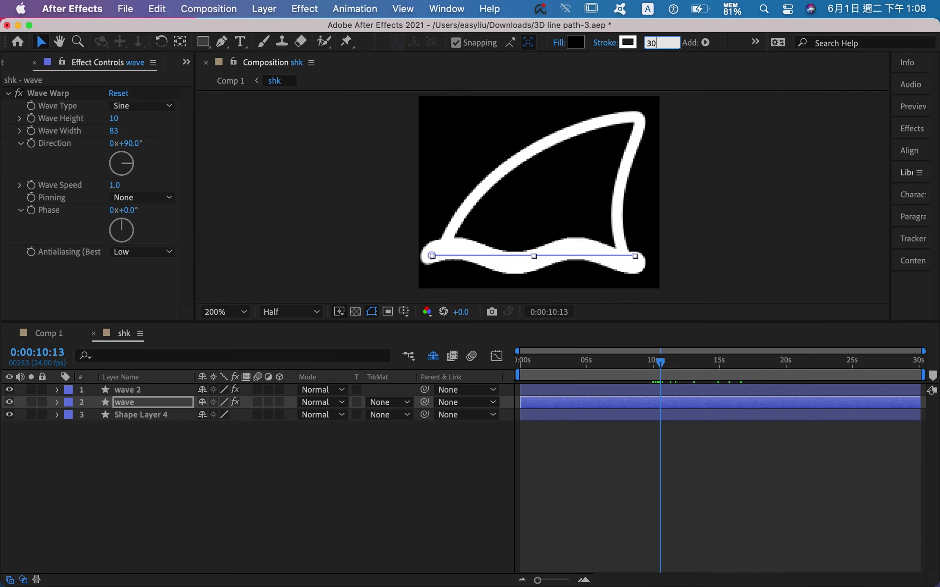
left_click(247, 491)
- Set the stroke colour of the original wave layer to red, FF0000
left_click(163, 398)
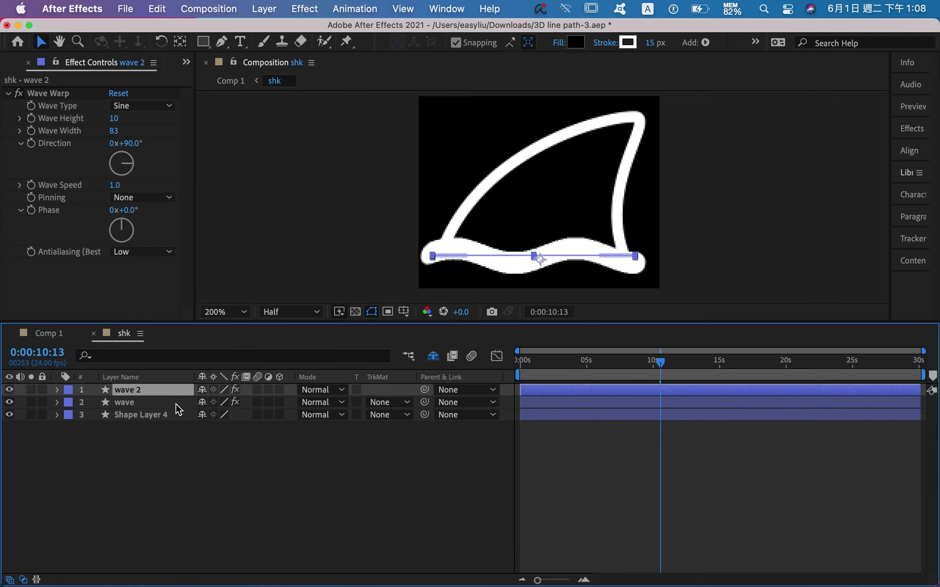
left_click(175, 403)
left_click(627, 42)
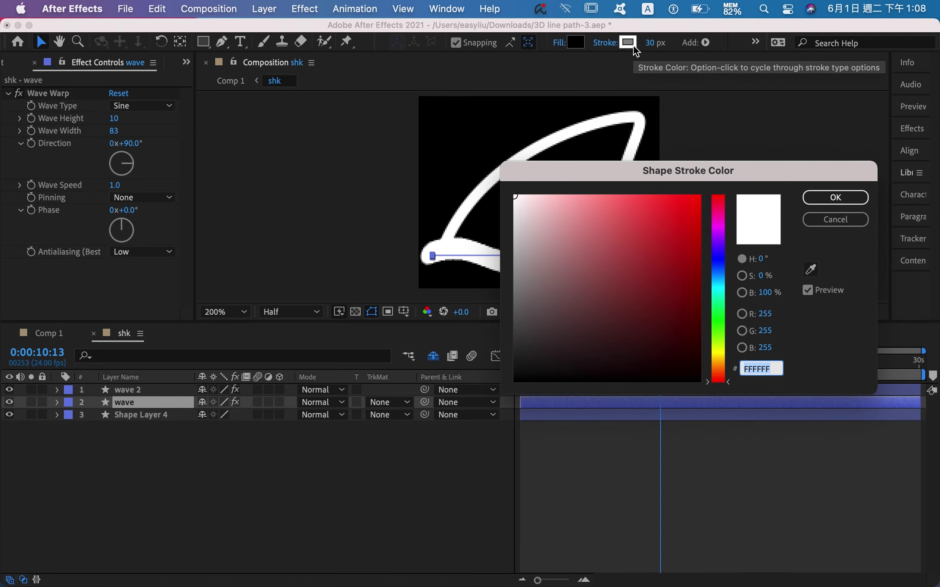
left_click_drag(620, 215, 701, 196)
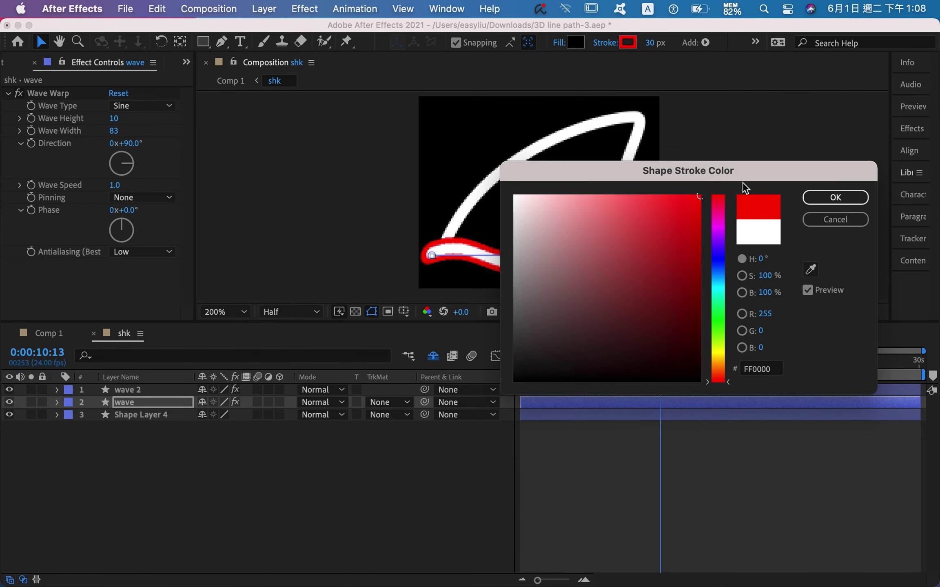
left_click(822, 198)
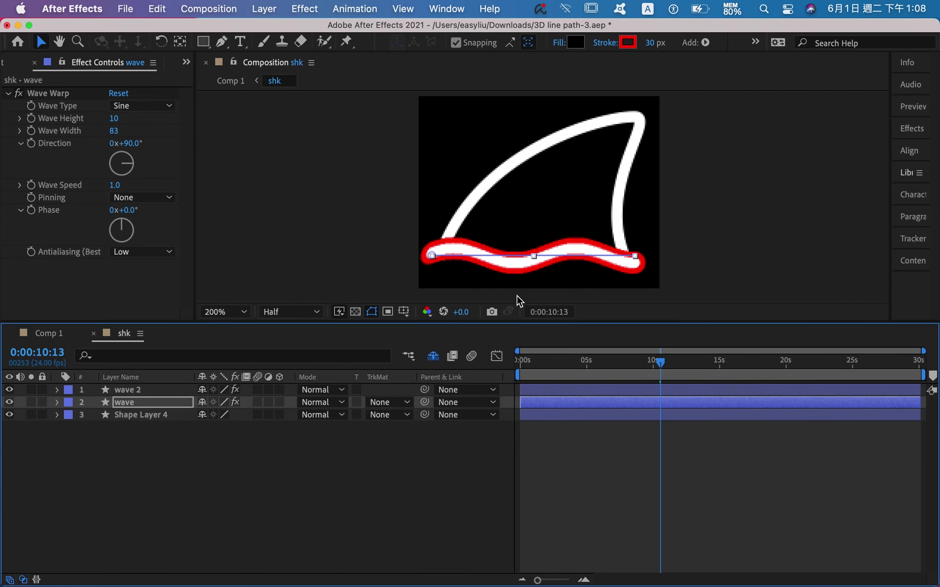
- Nudge the wave 2 layer up to the upper edge of the red wave and check the overlap back to 0:00:05:10
left_click(153, 390)
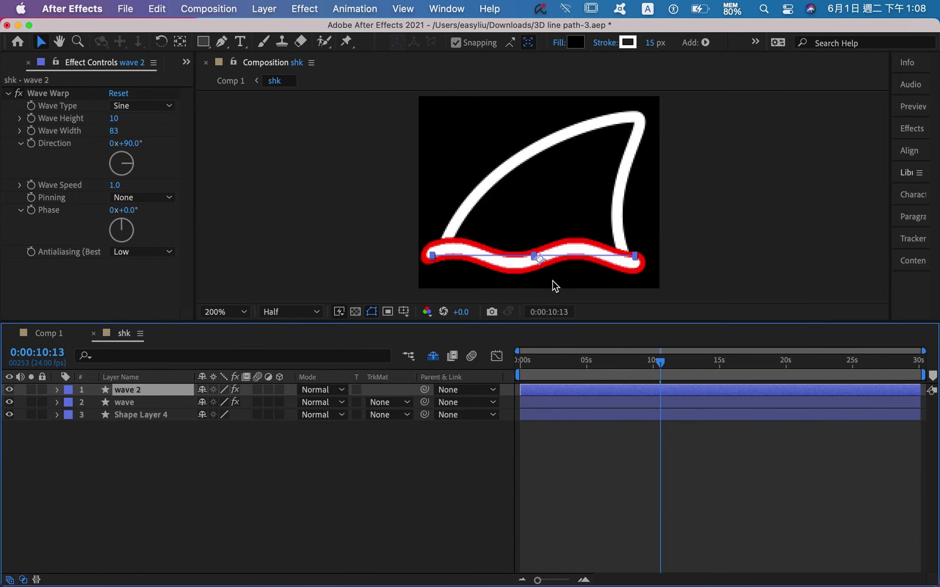
left_click(581, 266)
key("Up")
key("Up")
key("Up")
key("Up")
key("Up")
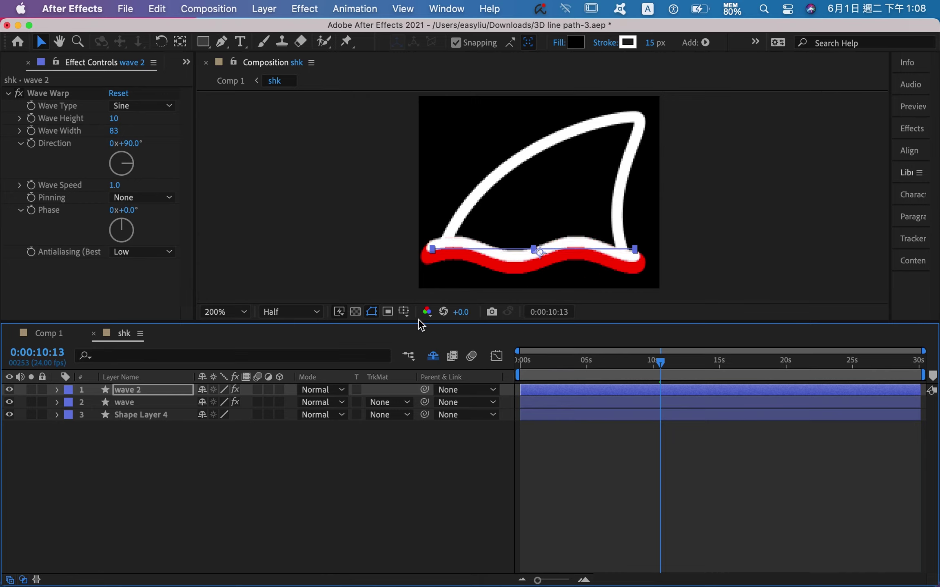
left_click(354, 247)
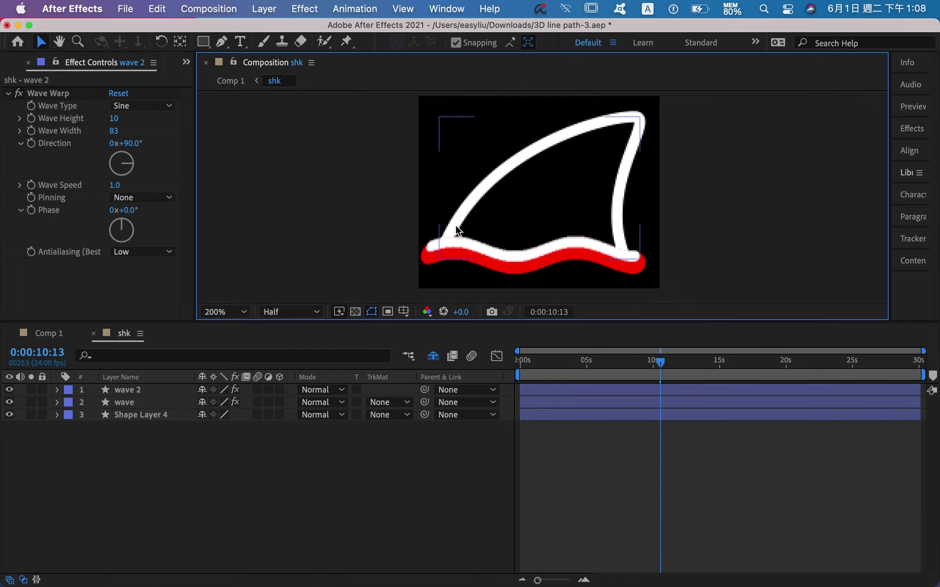
left_click_drag(663, 367, 593, 366)
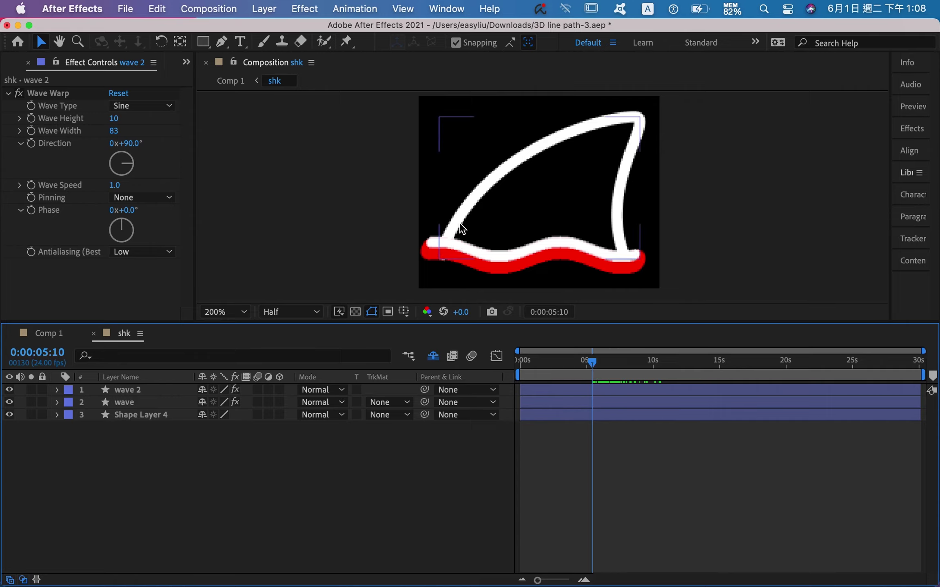
- Try blue and then bright green as the fin's stroke colour on Shape Layer 4, applying the green
left_click(167, 414)
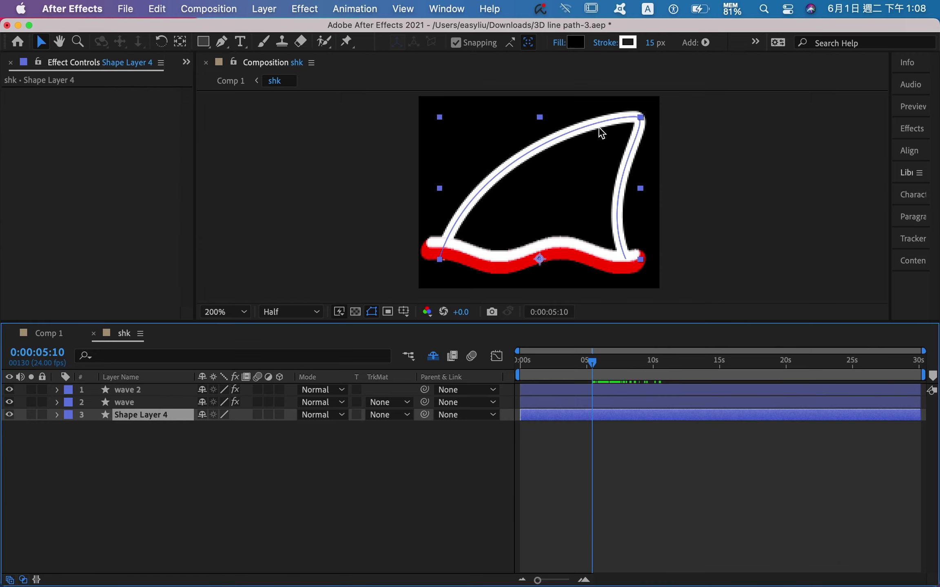
left_click(633, 46)
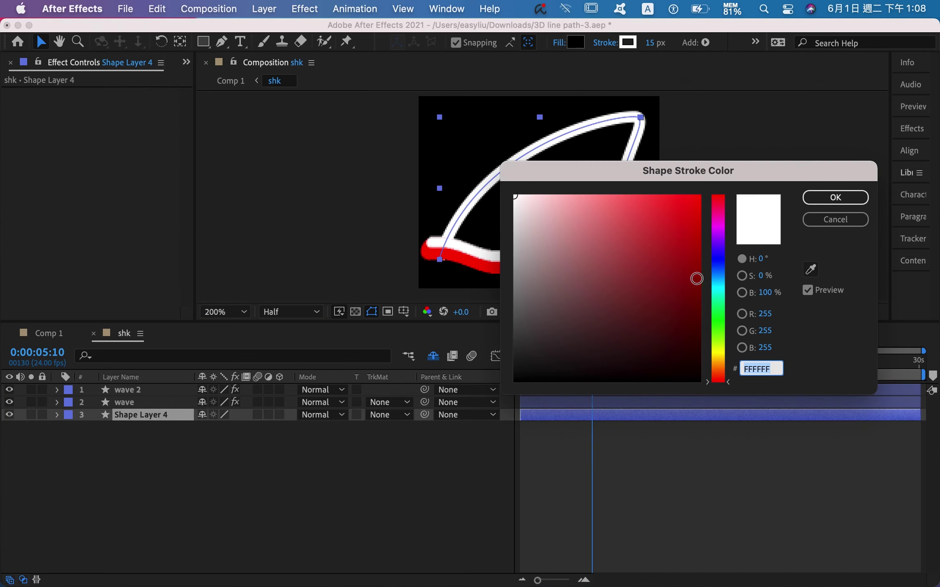
left_click(719, 264)
left_click_drag(604, 210, 603, 174)
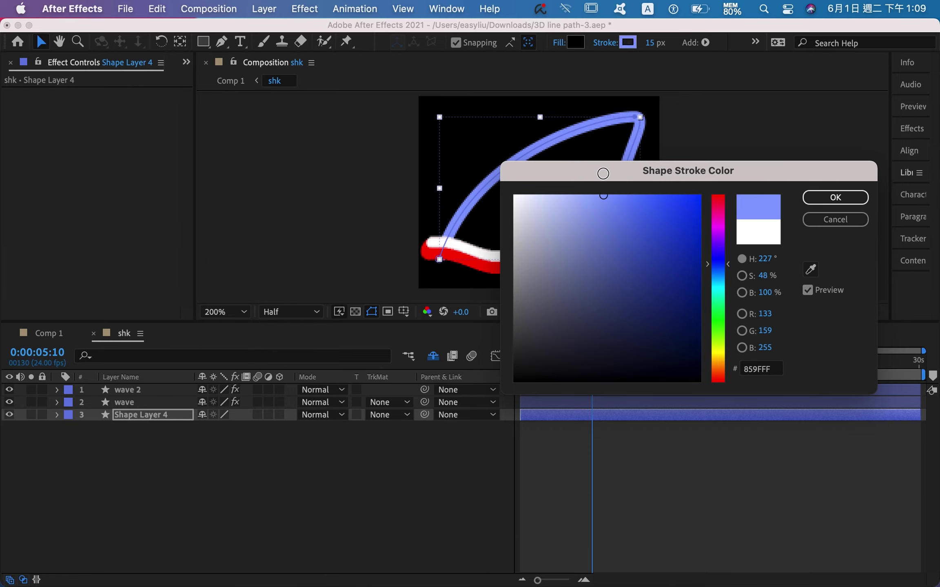
left_click(720, 333)
mouse_move(649, 204)
left_mouse_down()
mouse_move(665, 181)
mouse_move(692, 188)
left_mouse_up()
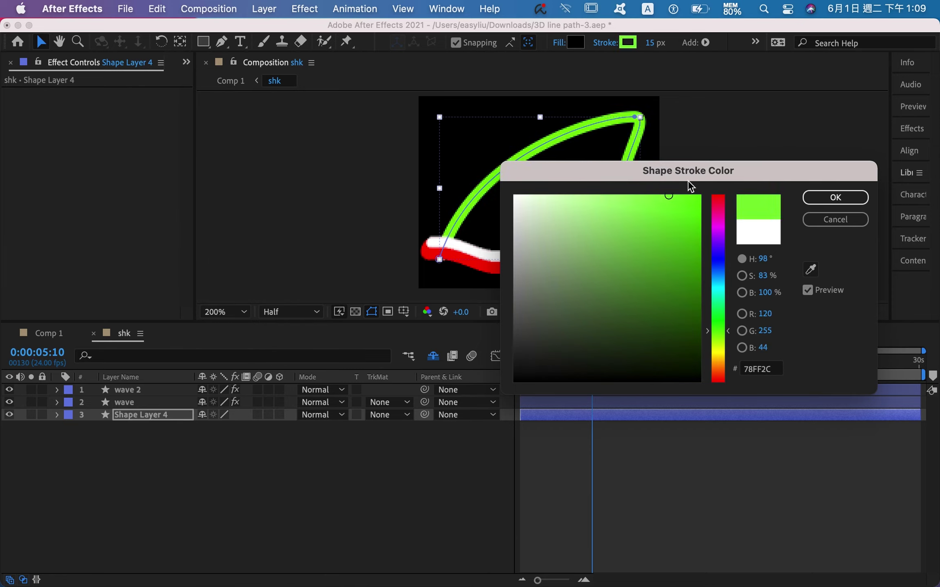
left_click(835, 198)
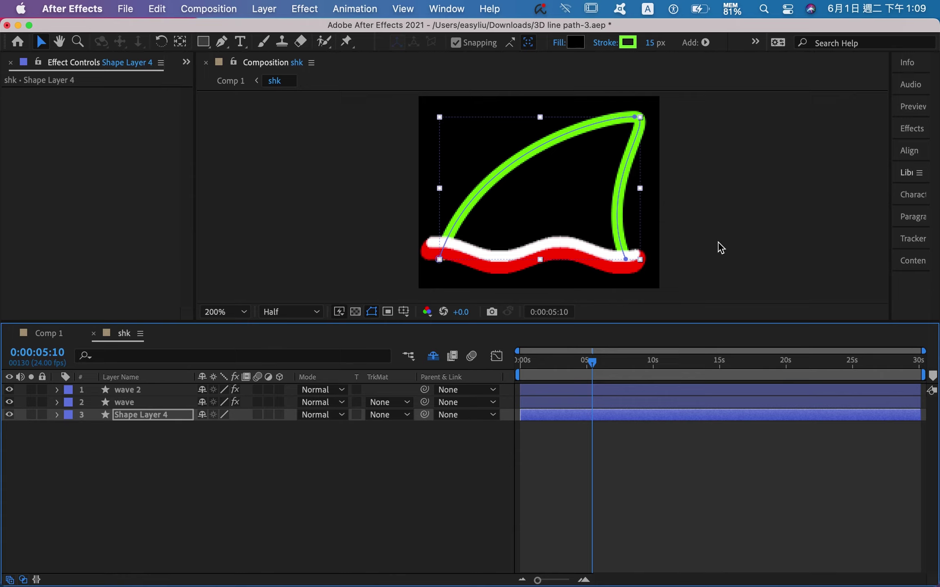
left_click(435, 485)
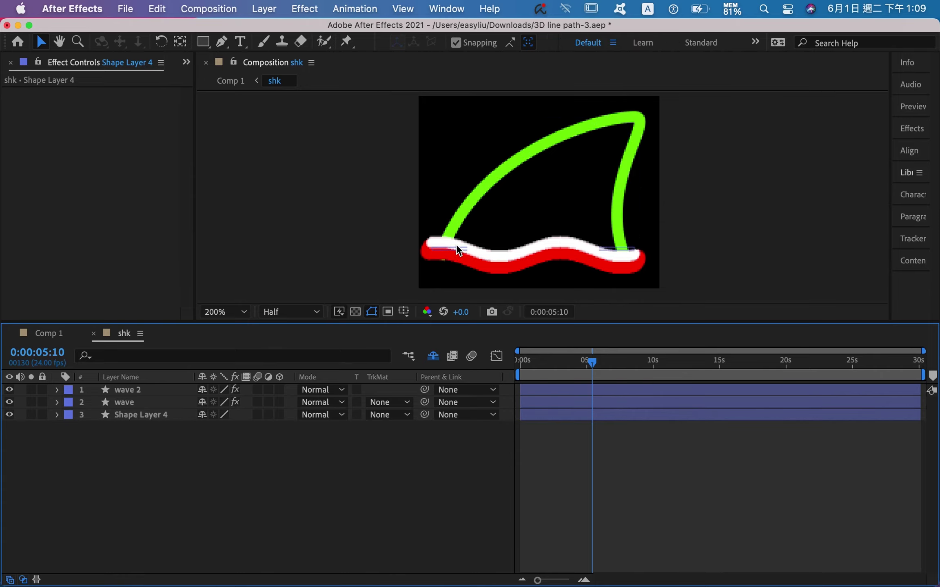
- Raise both lower end points of the fin path on Shape Layer 4 slightly, checking them against the moving waves up to 0:00:10:03
left_click_drag(593, 362, 533, 364)
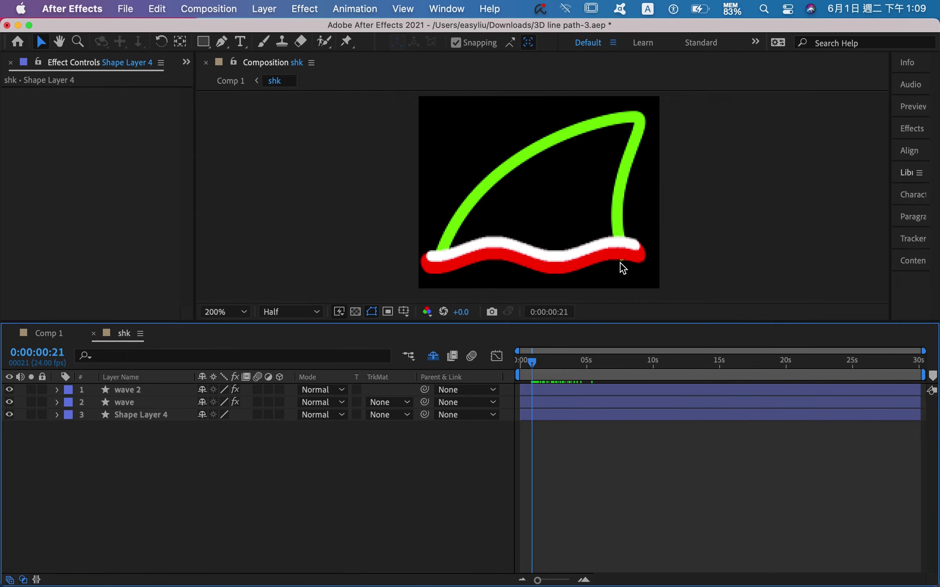
left_click(150, 413)
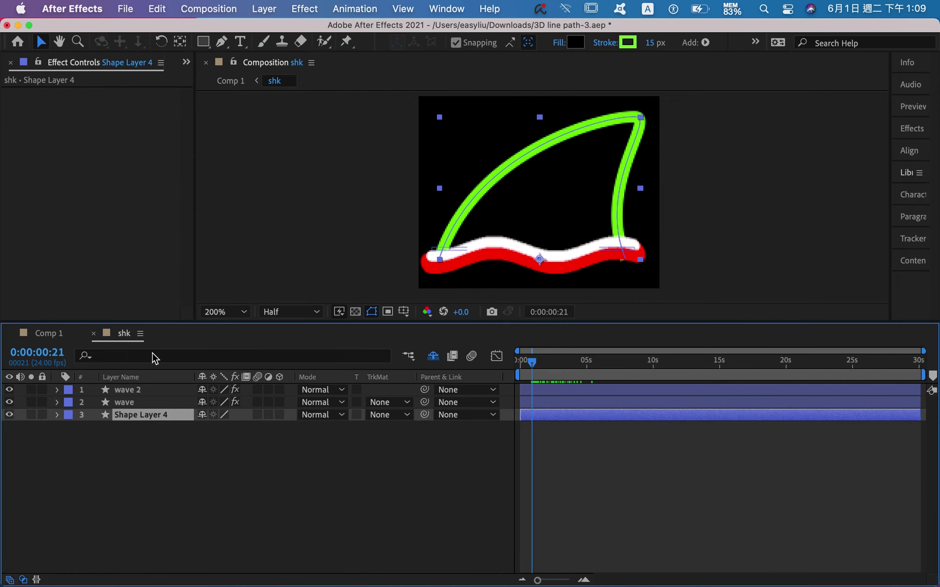
left_click(221, 41)
left_click(625, 256)
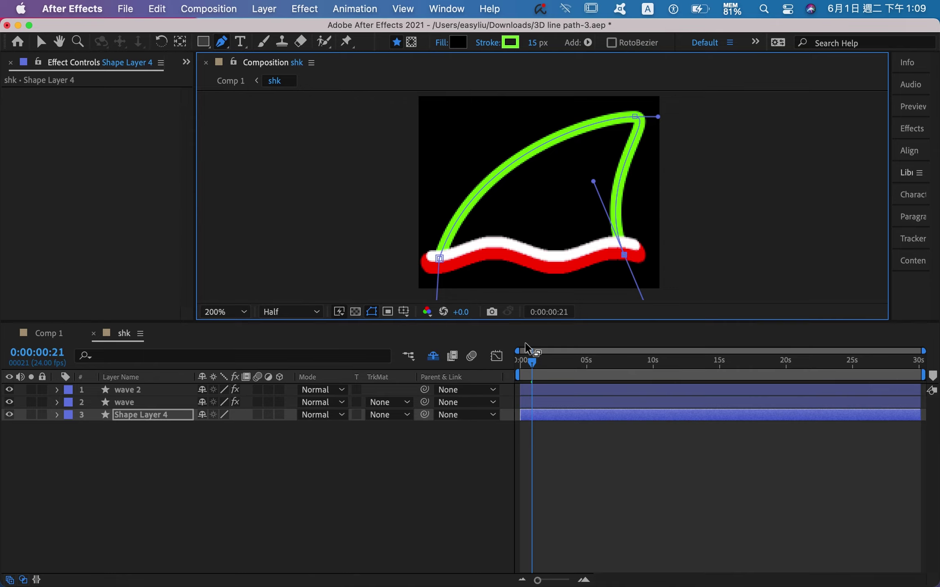
left_click_drag(535, 367, 518, 365)
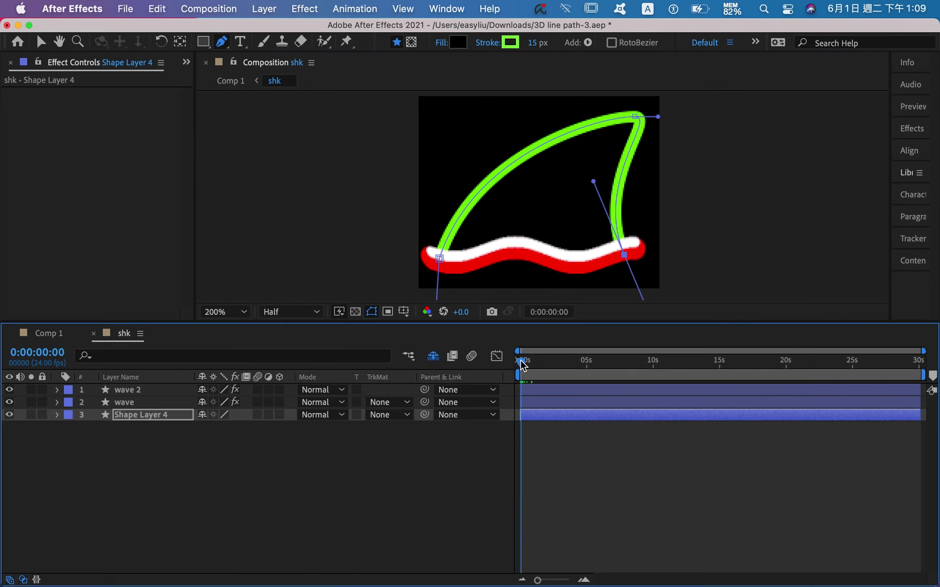
left_click_drag(525, 370, 526, 372)
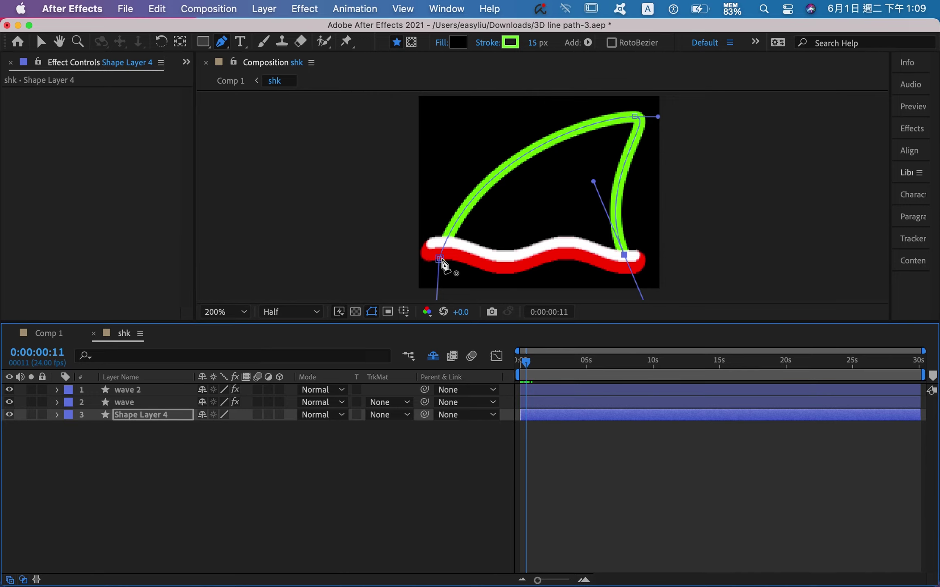
left_click(636, 116)
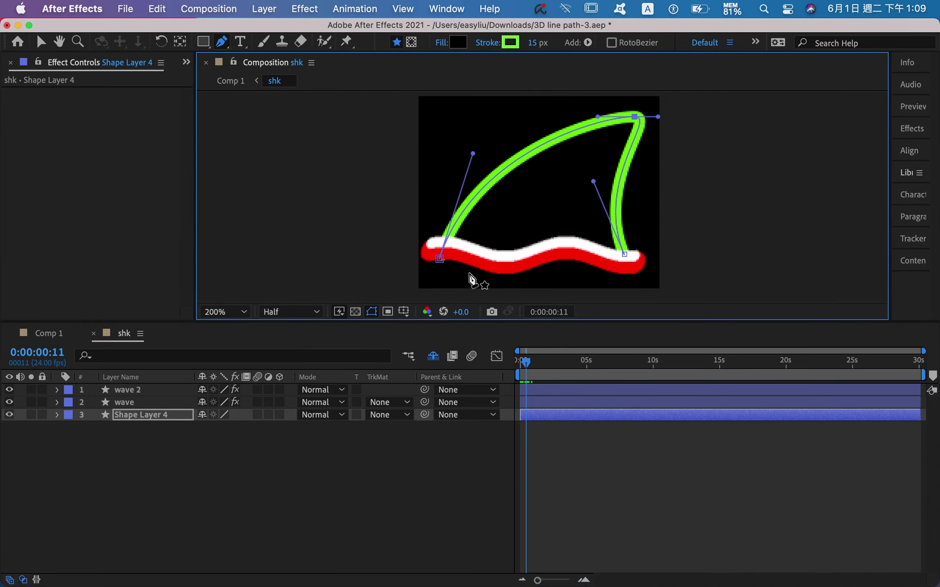
left_click_drag(441, 261, 440, 257)
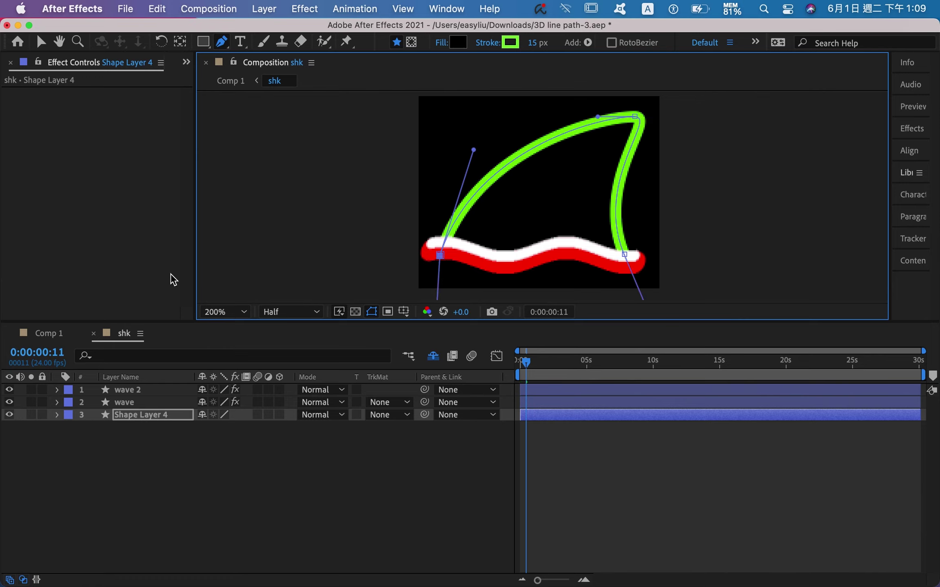
left_click(40, 42)
left_click(320, 504)
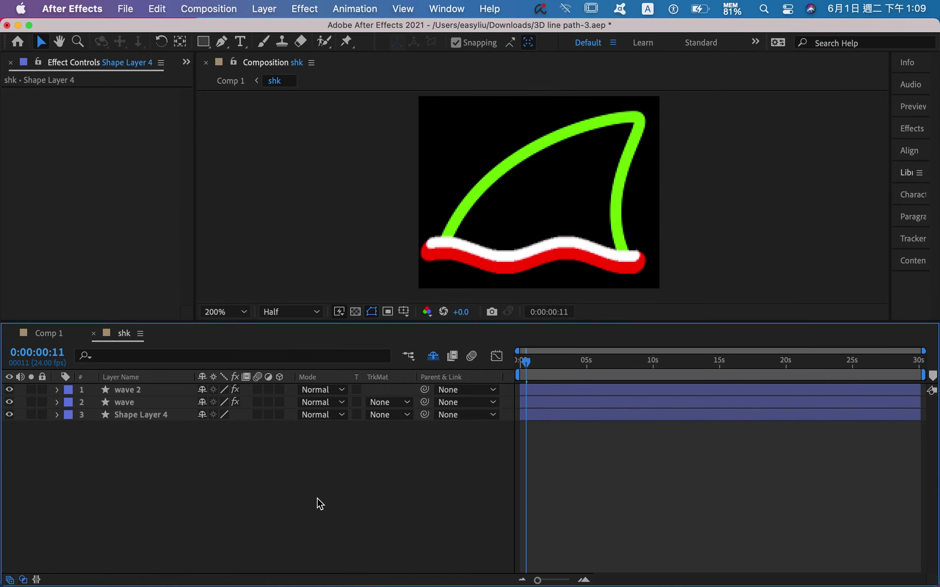
left_click_drag(530, 363, 656, 373)
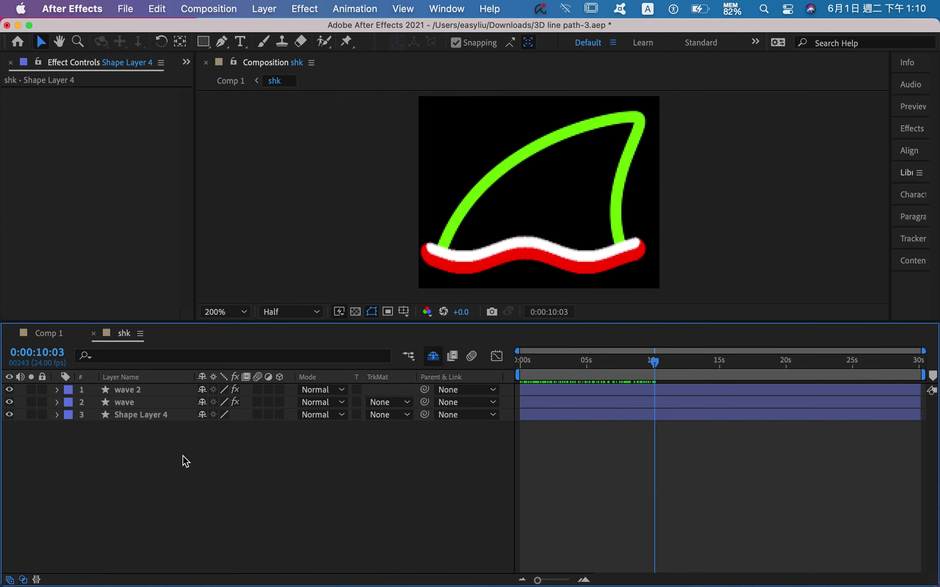
- Set the track matte of Shape Layer 4 to Alpha Inverted Matte "wave" and preview the animation from the first frame
left_click(167, 404)
left_click(162, 415)
left_click(413, 416)
key("Escape")
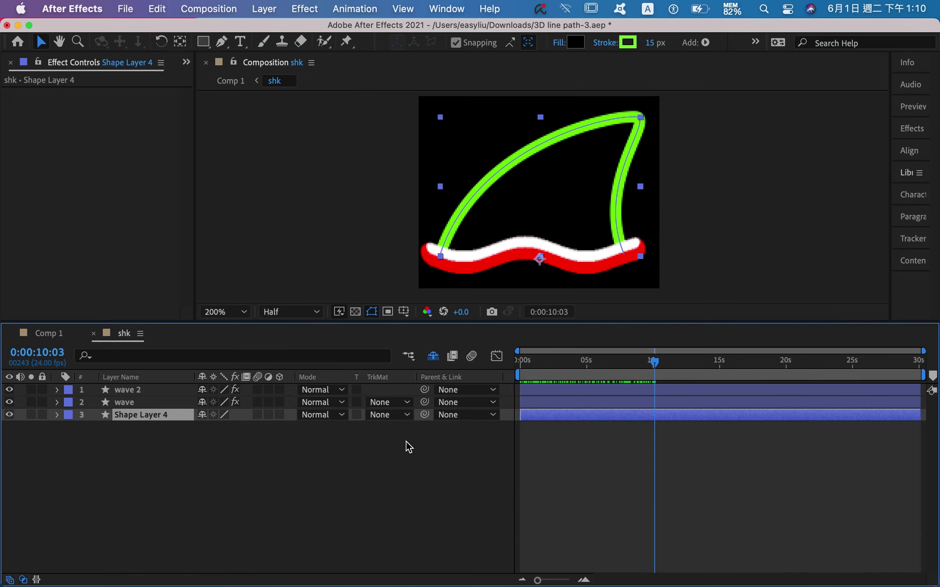
left_click(393, 415)
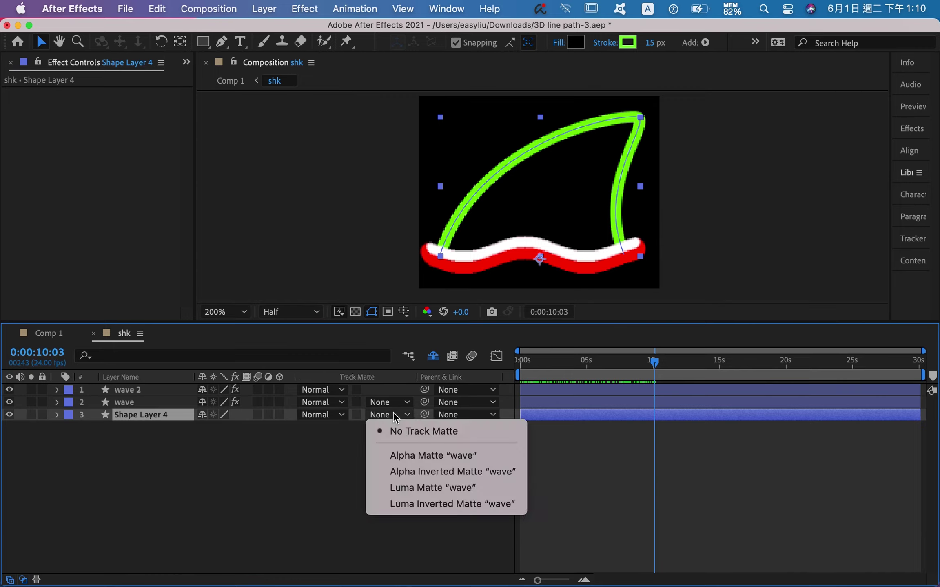
left_click(428, 472)
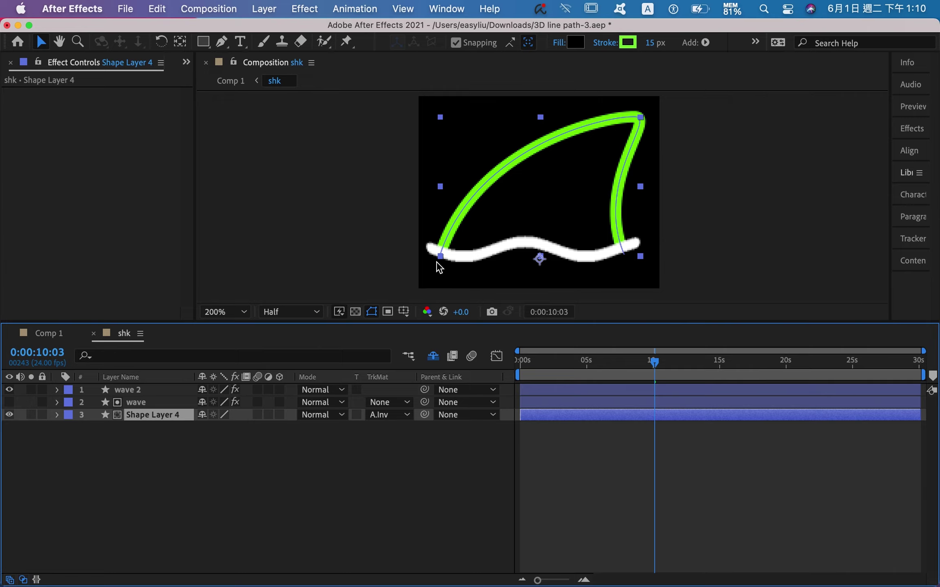
left_click_drag(655, 362, 501, 369)
left_click(435, 529)
key("space")
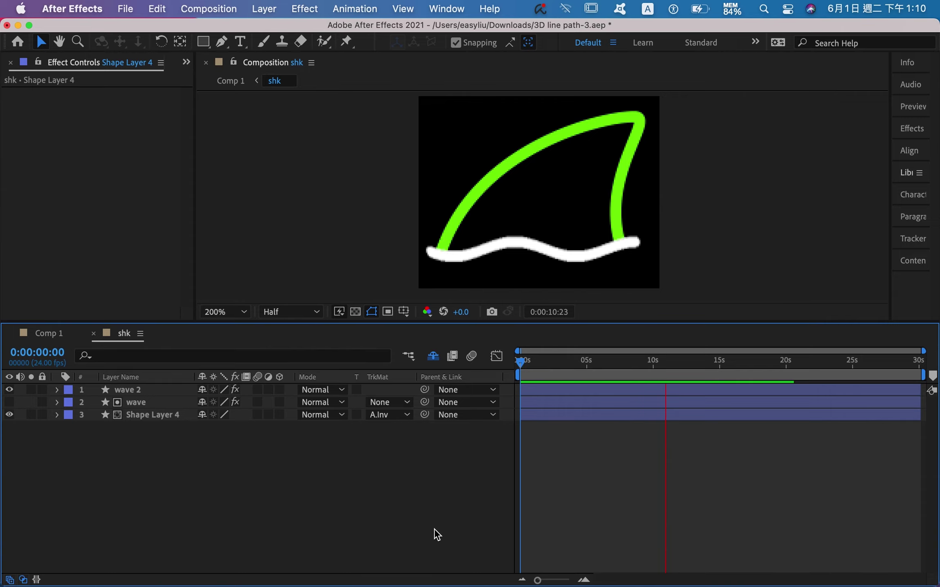
key("space")
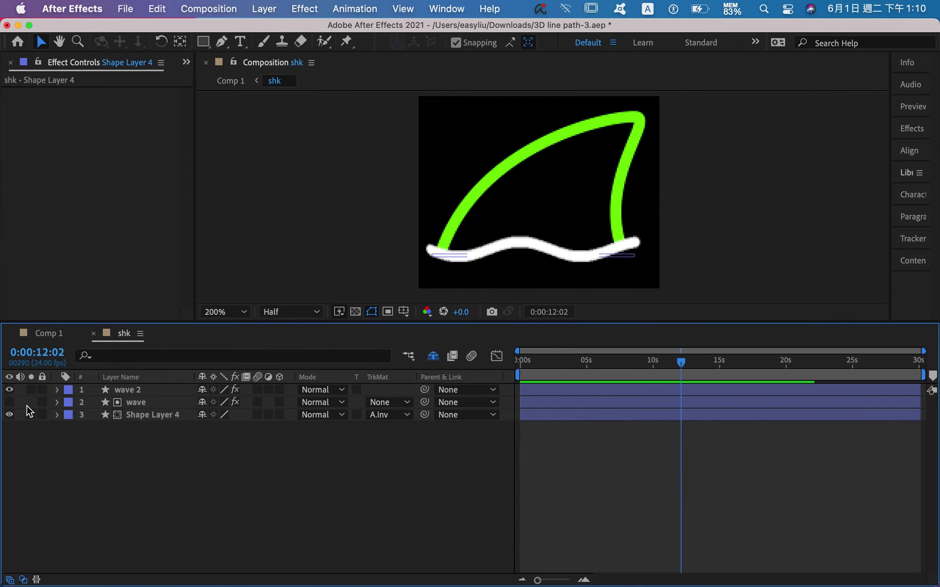
- Set the stroke colour of the fin on Shape Layer 4 to white, FFFFFF, and deselect the layer
left_click(148, 388)
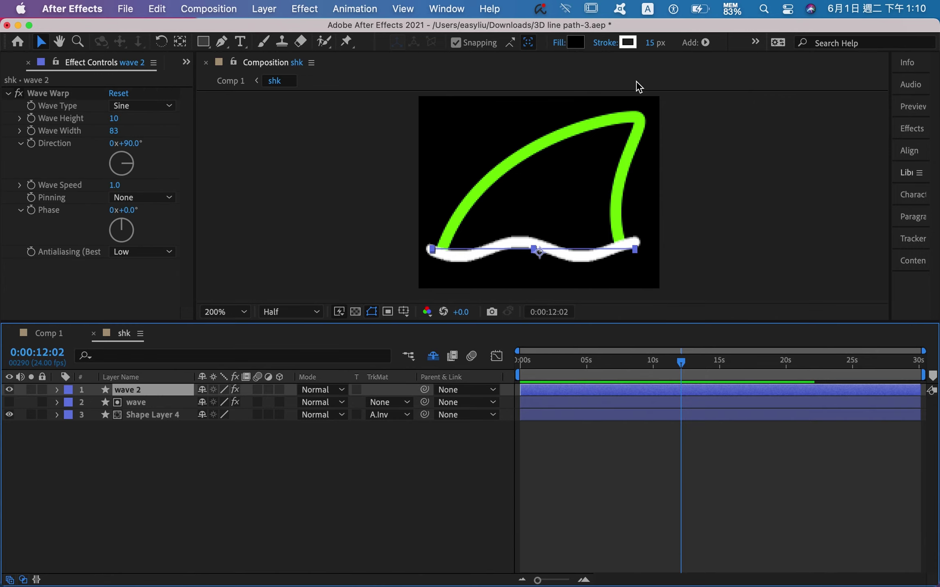
left_click(137, 403)
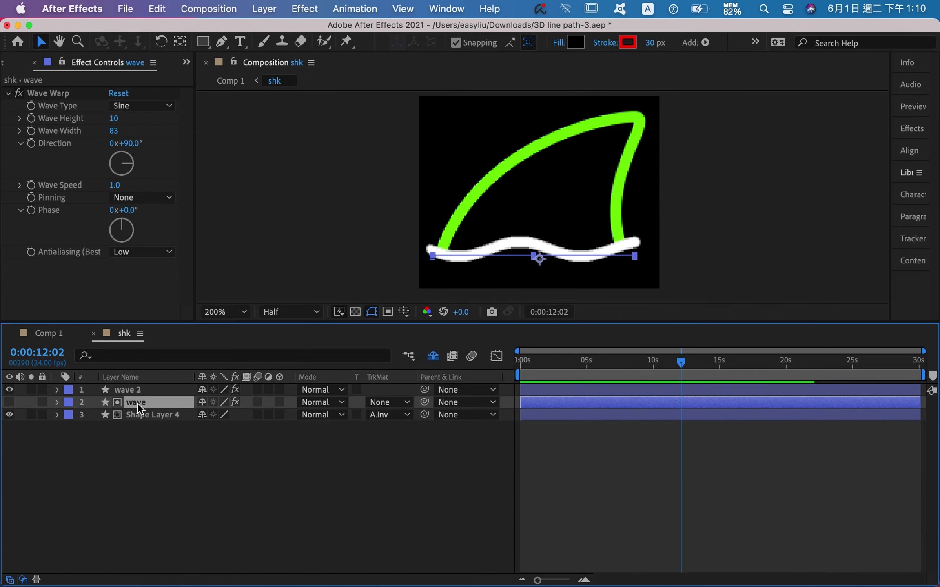
left_click(146, 417)
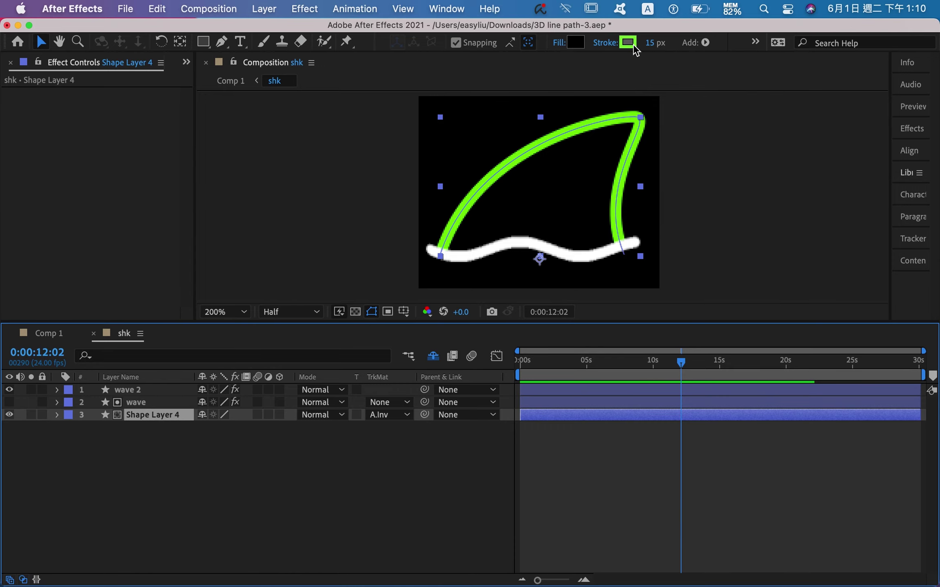
left_click(628, 42)
left_click_drag(567, 228, 483, 143)
left_click(810, 200)
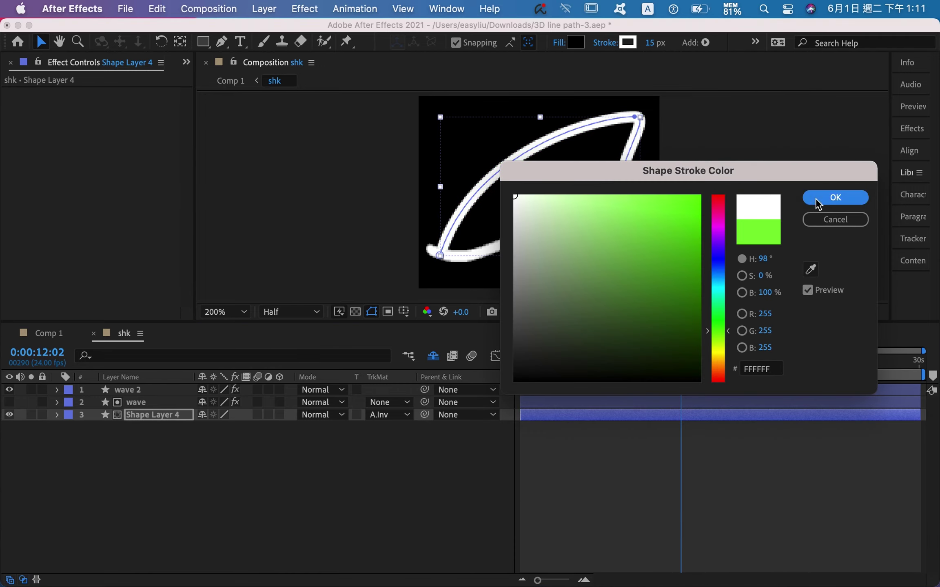
left_click(394, 489)
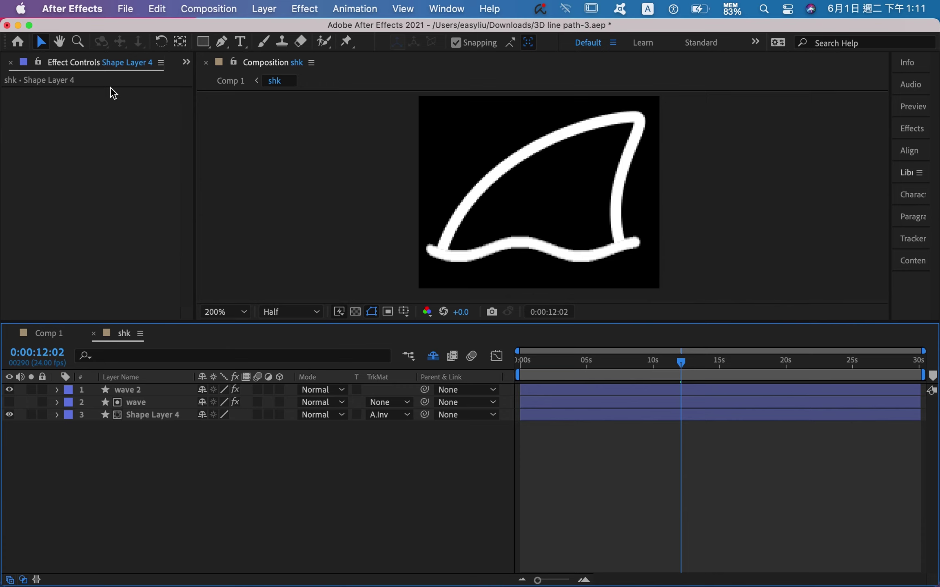
- Save the project and make the shk layer in Comp 1 a 3D layer
key("super+s")
left_click(52, 335)
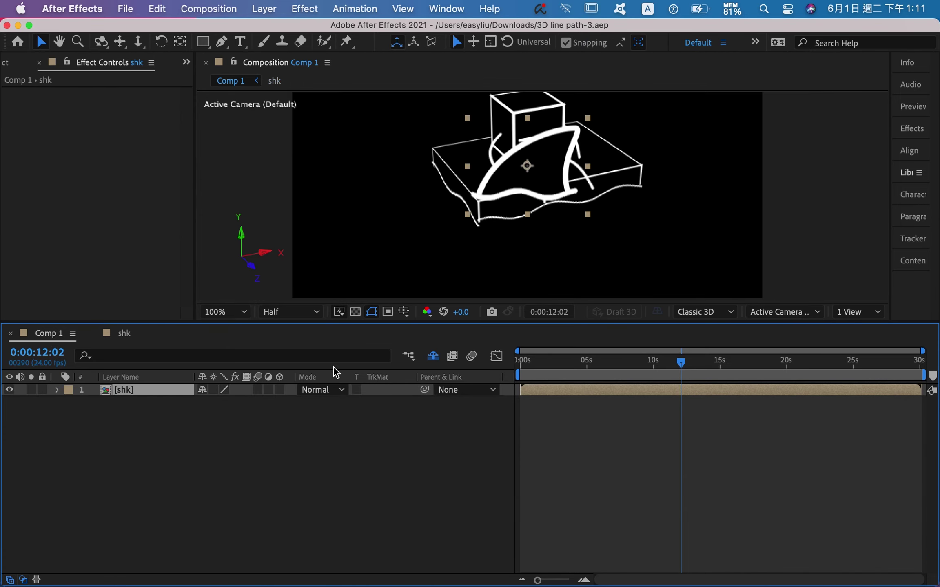
left_click(280, 390)
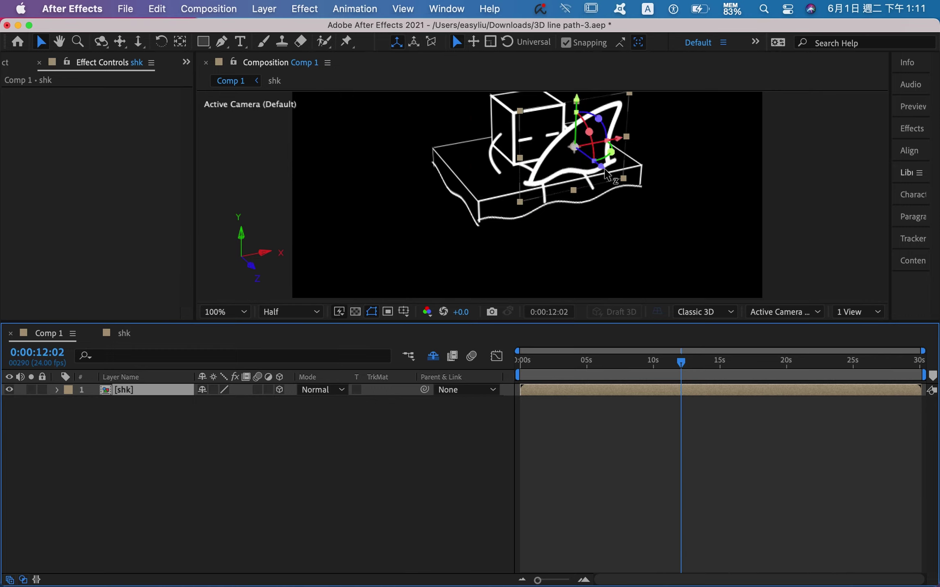
- Move the shk layer forward along its Z axis and outward along X, so the fin sits beside the raft, partly past the frame's right edge
left_click_drag(605, 169, 707, 279)
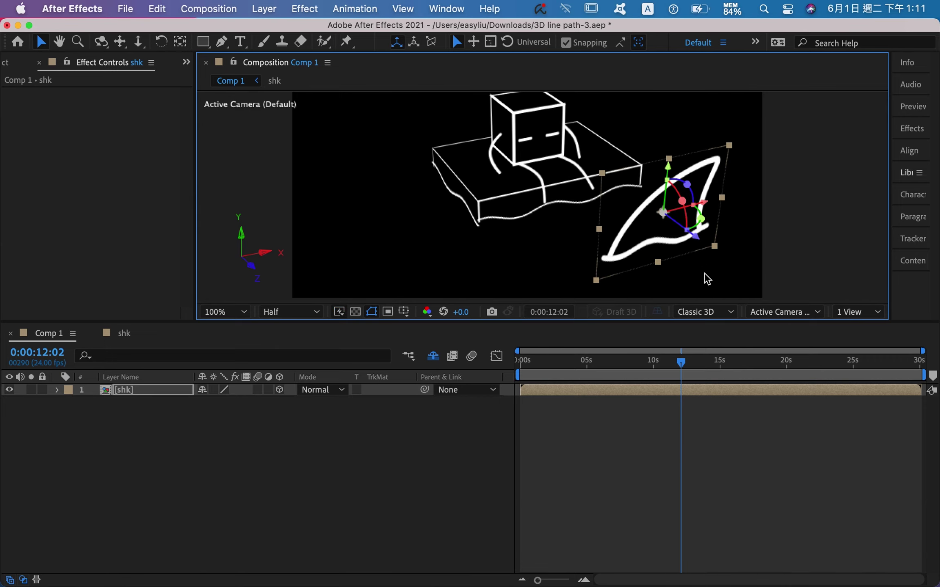
left_click_drag(704, 203, 725, 203)
left_click_drag(732, 200, 771, 188)
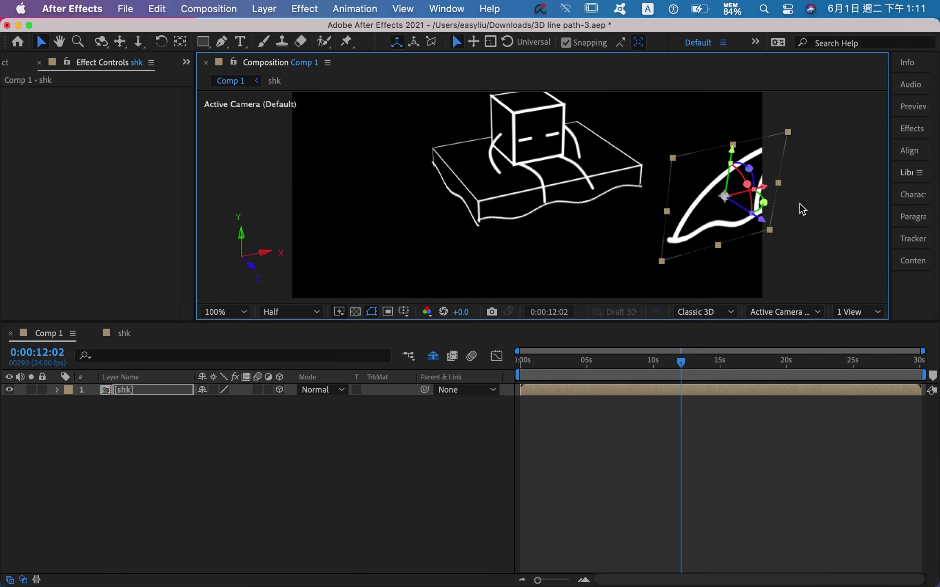
- Enlarge the composition view and preview Comp 1 from the first frame to check the repositioned fin
left_click_drag(527, 322, 534, 399)
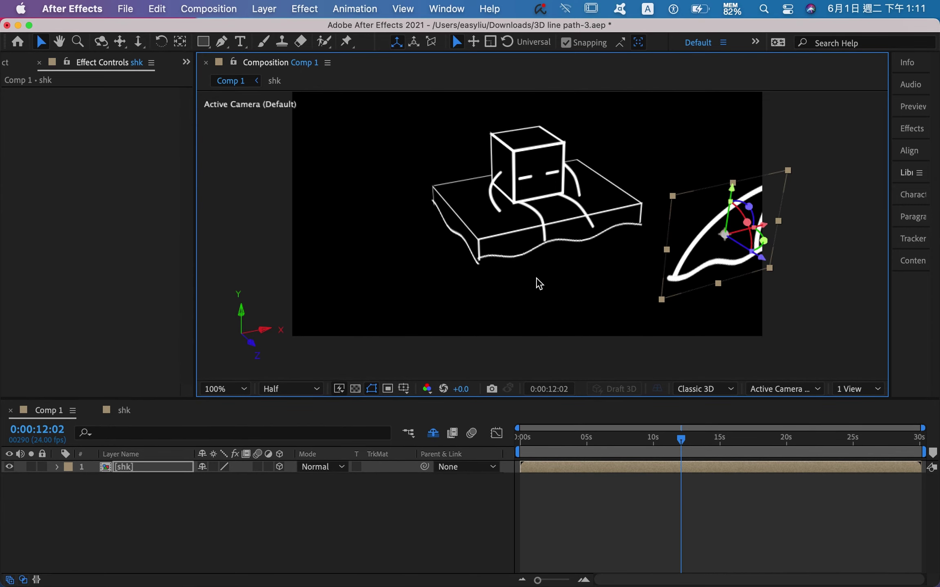
key("h")
left_click_drag(547, 254, 533, 288)
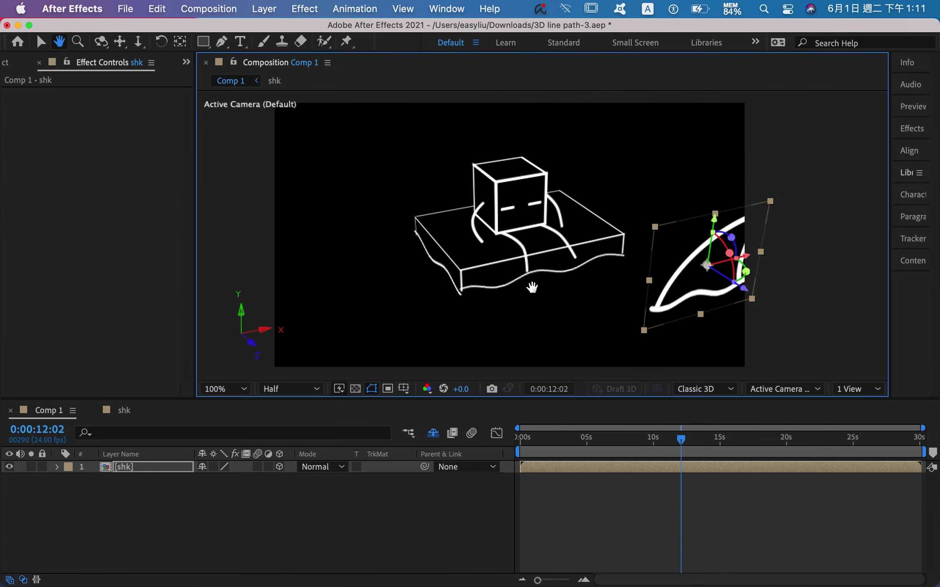
key("v")
left_click_drag(684, 441, 494, 463)
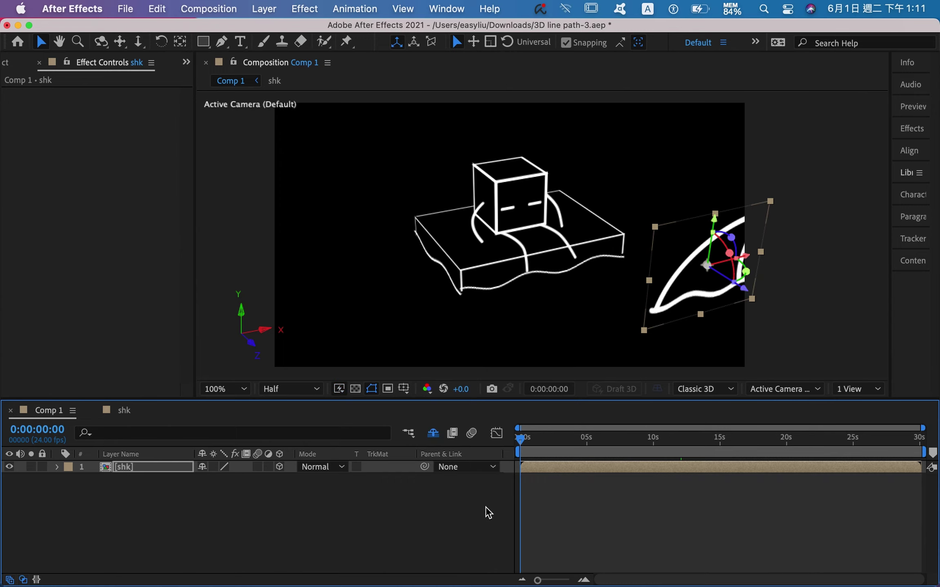
key("space")
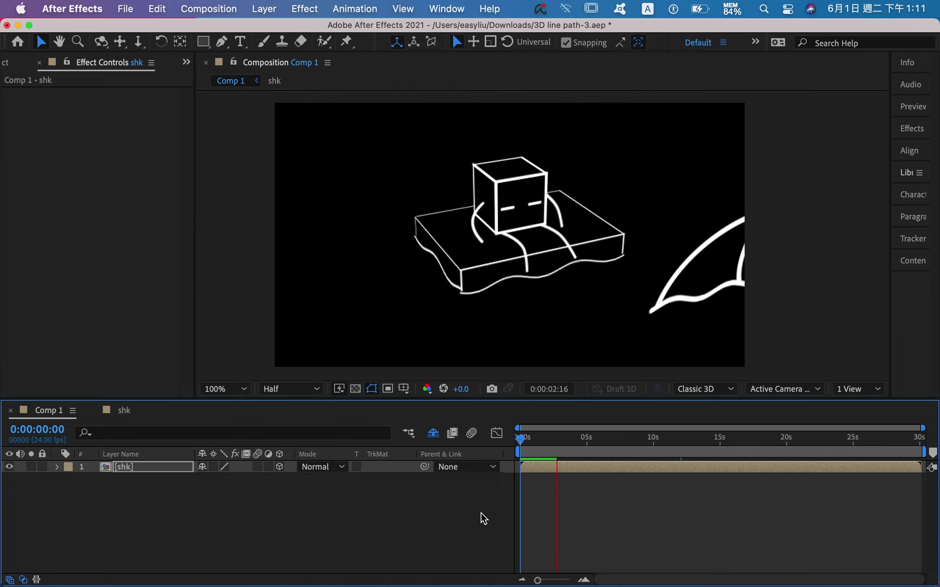
key("space")
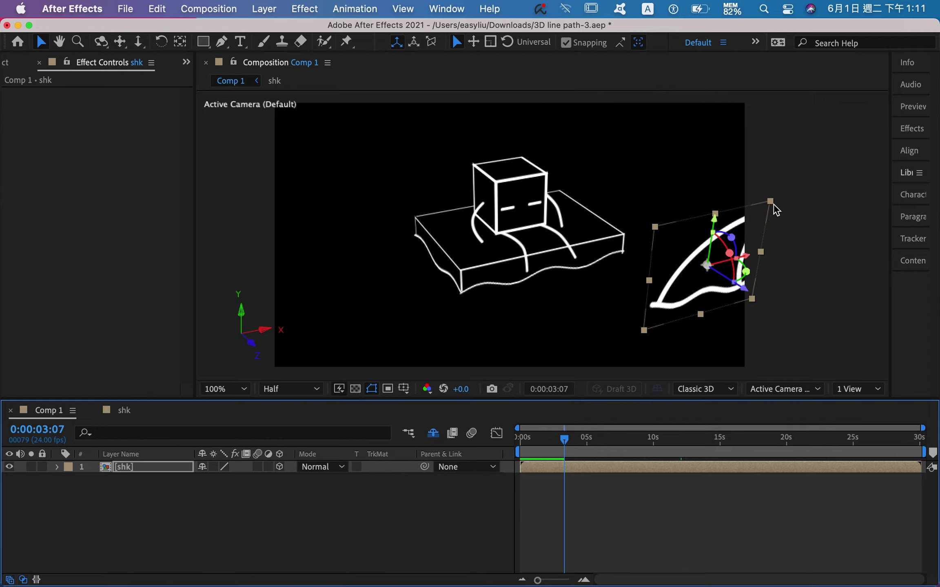
- Set the stroke width of the wave 2 layer in the shk composition to 9 px
left_click(168, 467)
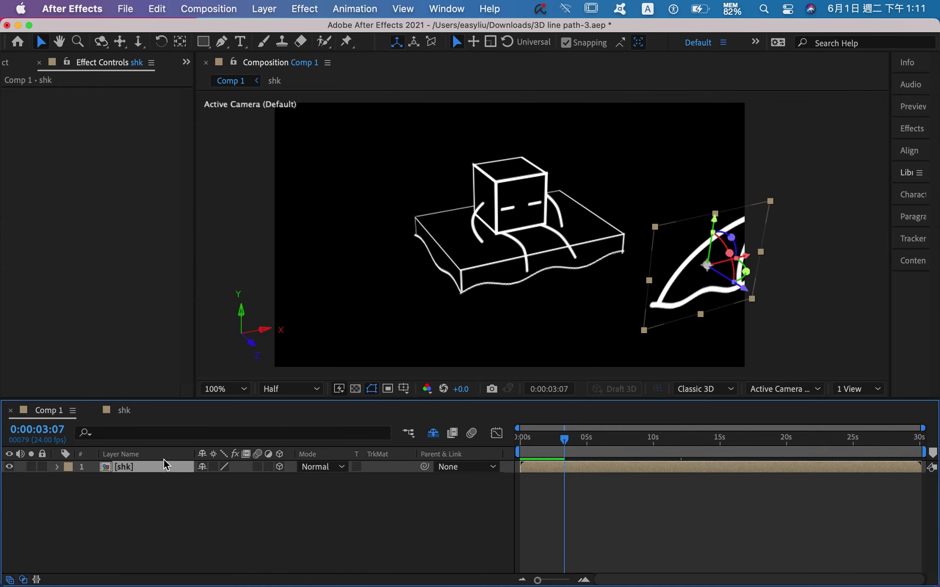
left_click(127, 412)
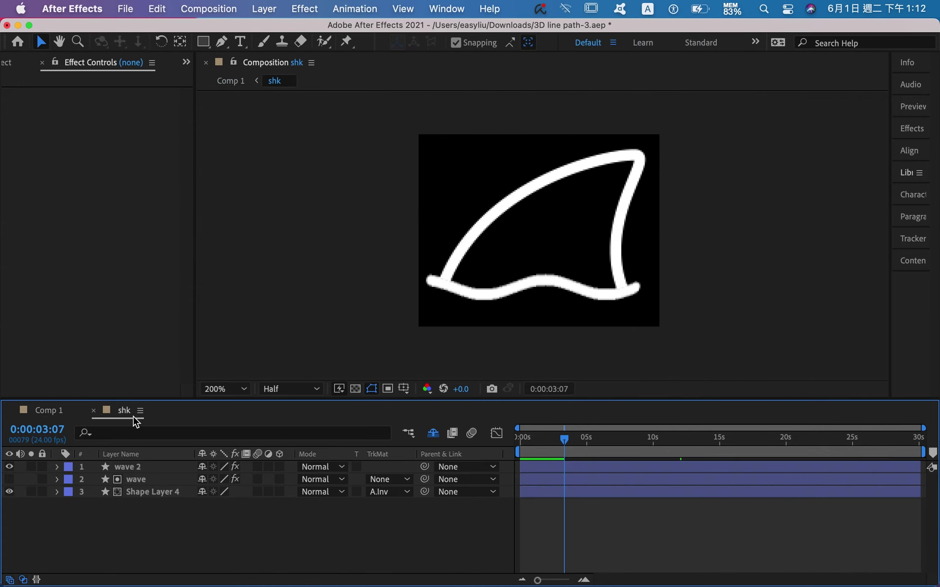
left_click(143, 467)
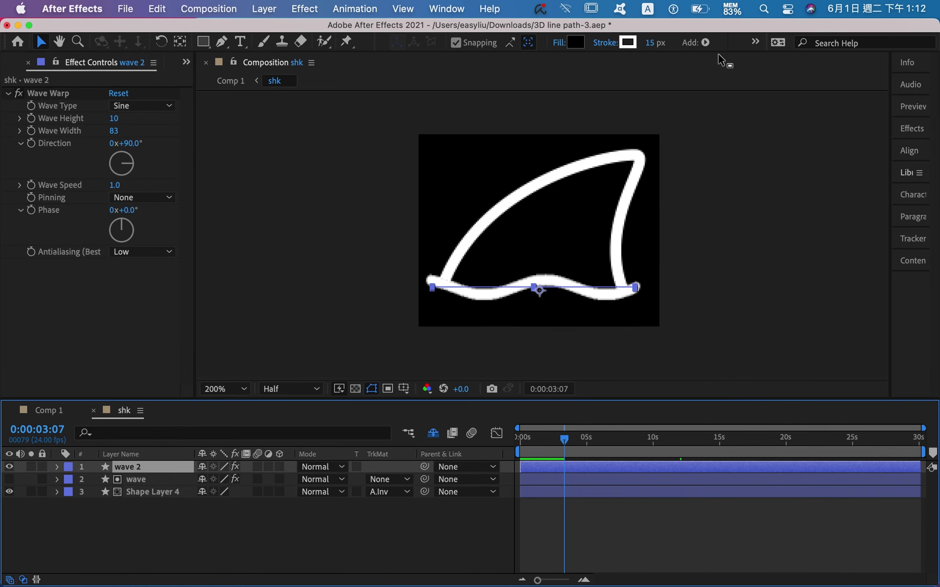
left_click(656, 42)
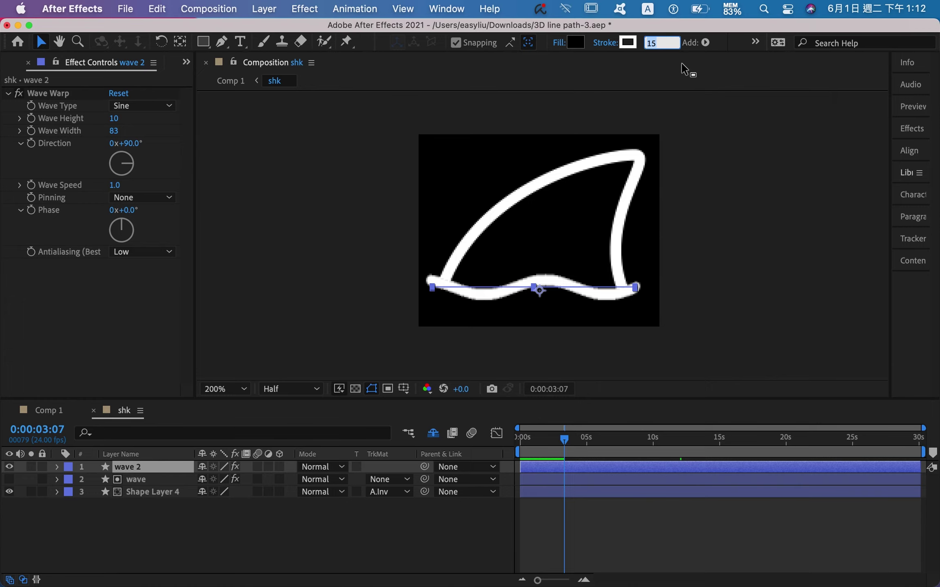
type("9")
key("Return")
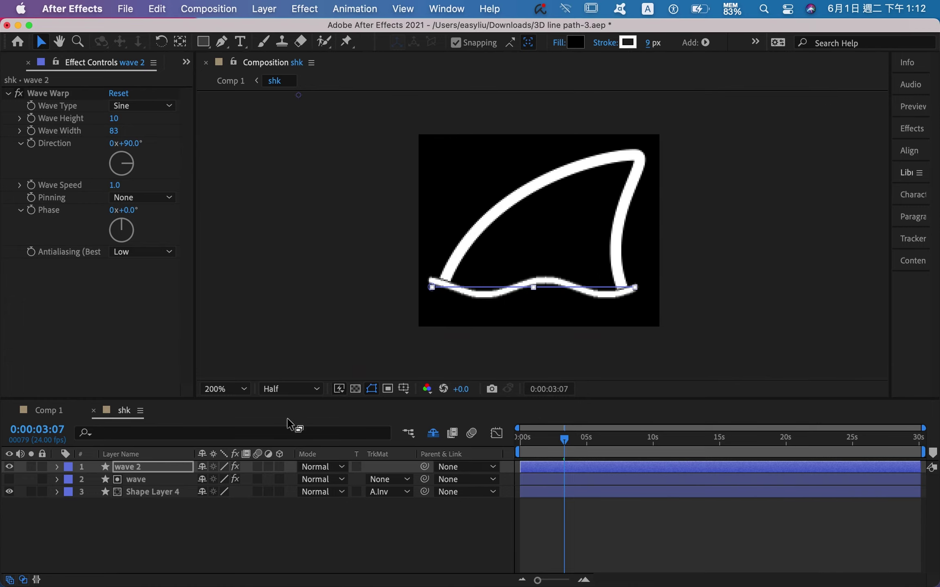
- Set the stroke width of the fin on Shape Layer 4 to 9 px and deselect the layer
left_click(170, 498)
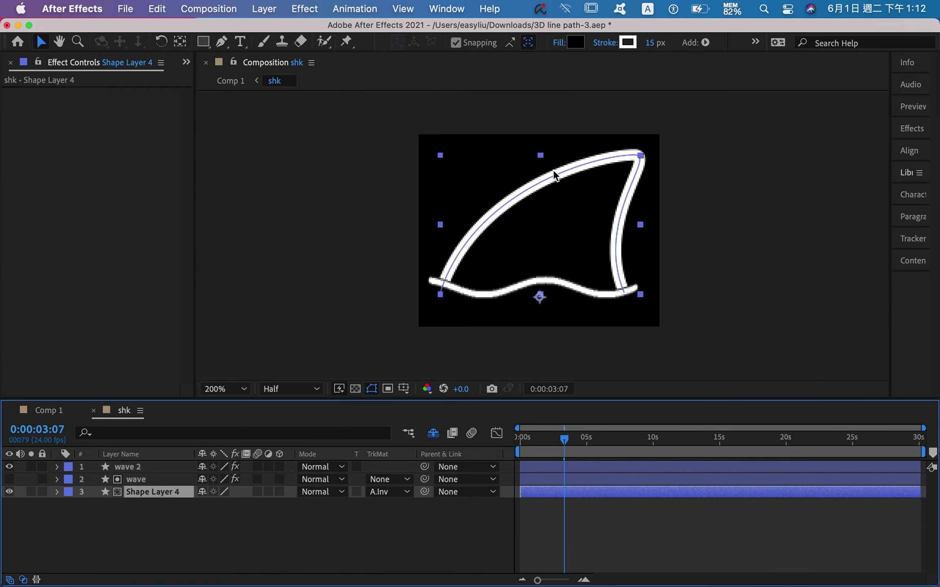
left_click(655, 43)
type("9")
key("Return")
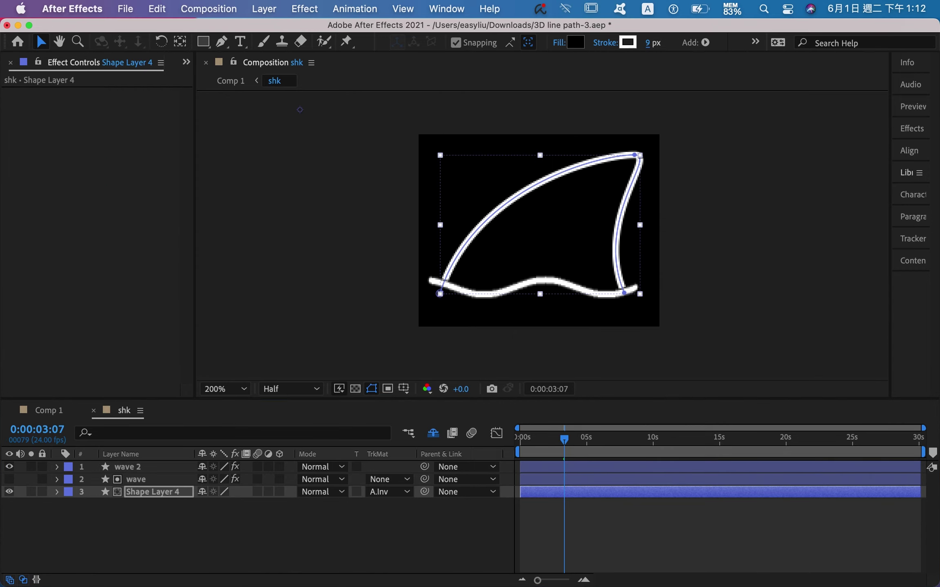
left_click(284, 548)
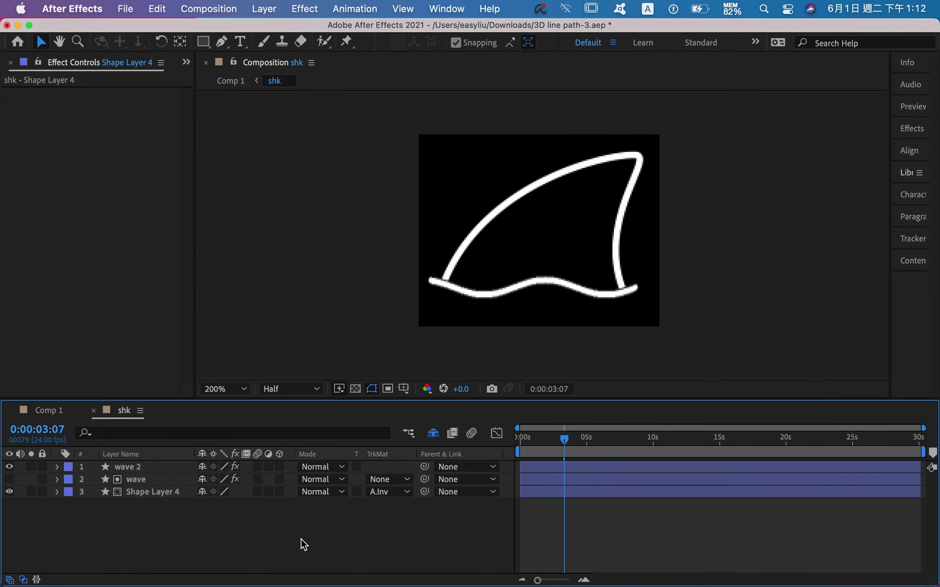
- Return to Comp 1 and preview the scene with the thinner fin strokes from 0:00:03:07, stopping at 0:00:08:00
left_click(61, 413)
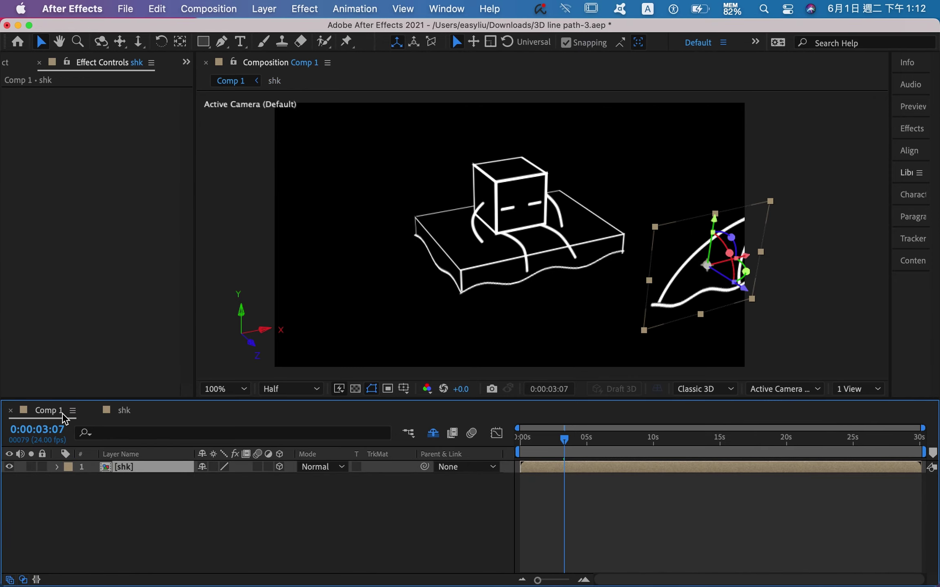
left_click(369, 512)
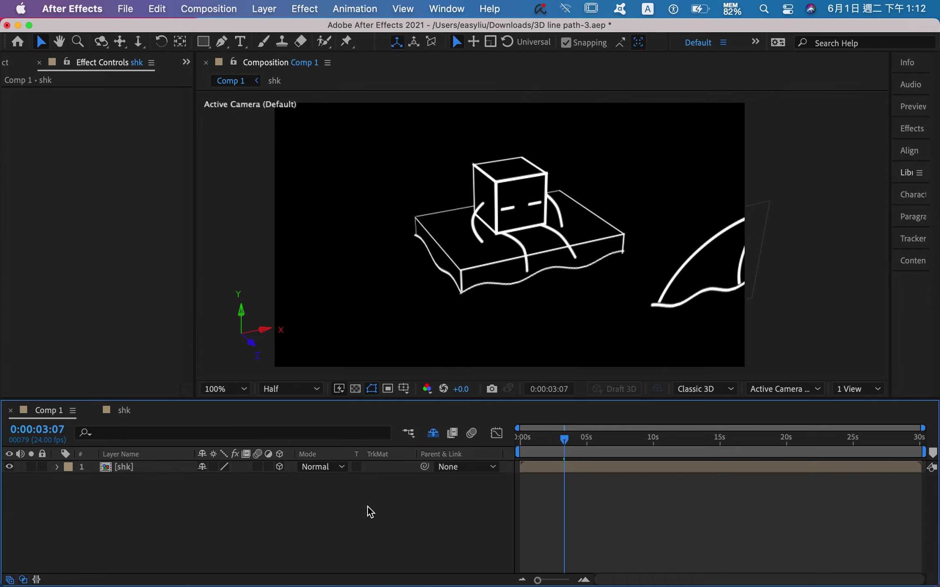
key("space")
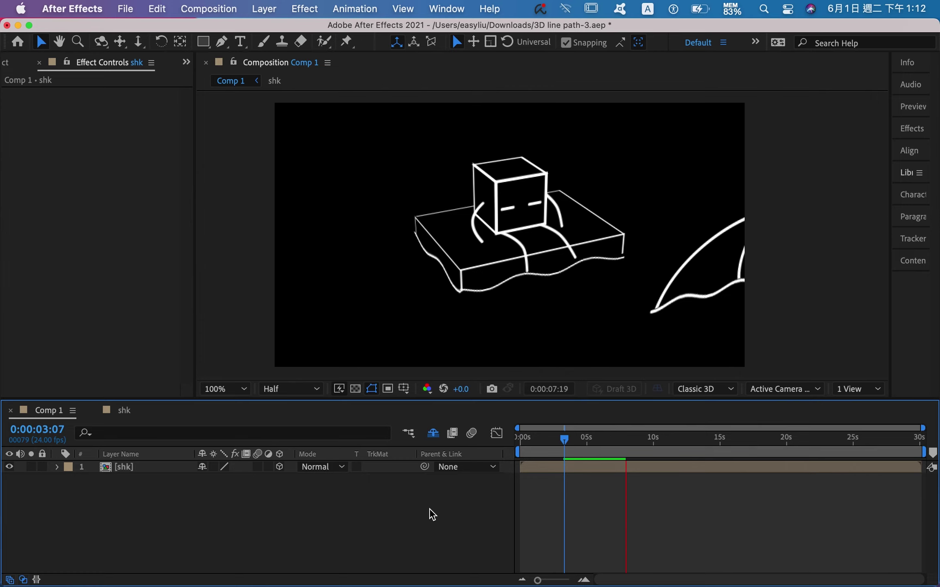
key("space")
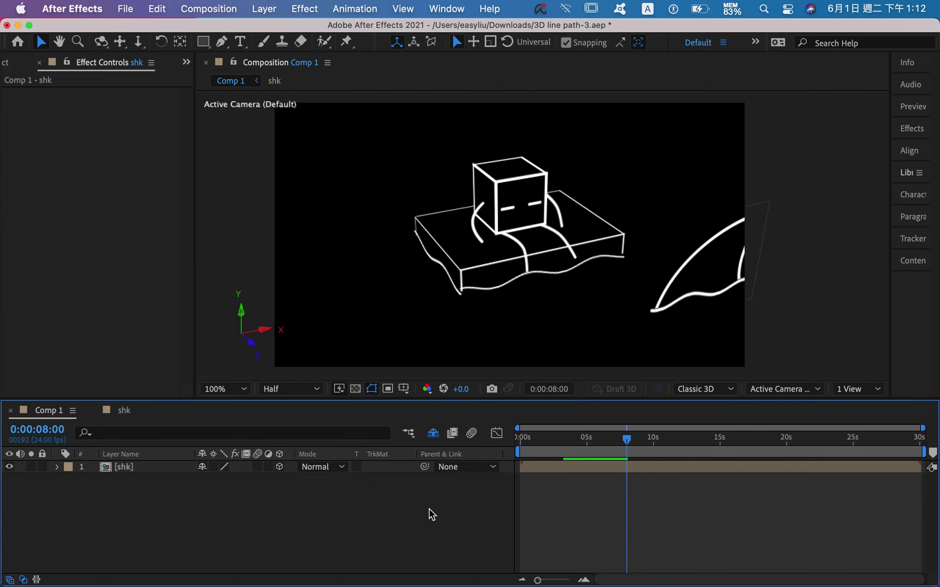
key("period")
key("comma")
key("comma")
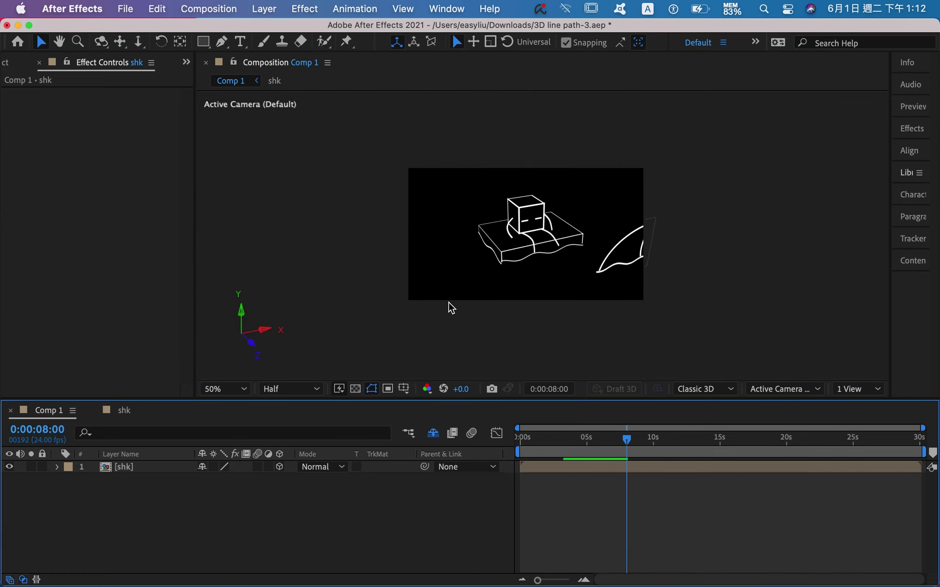
key("period")
key("comma")
mouse_move(558, 557)
mouse_move(643, 573)
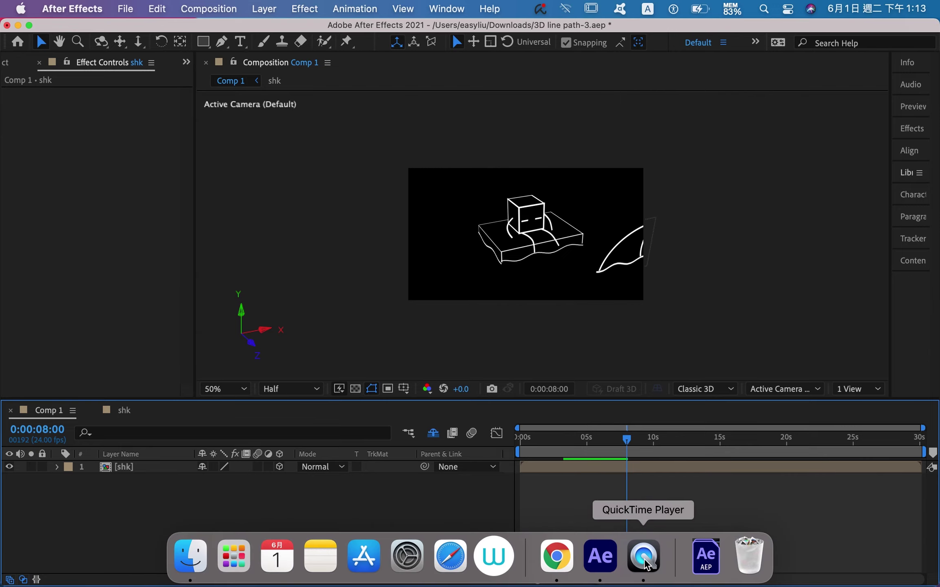